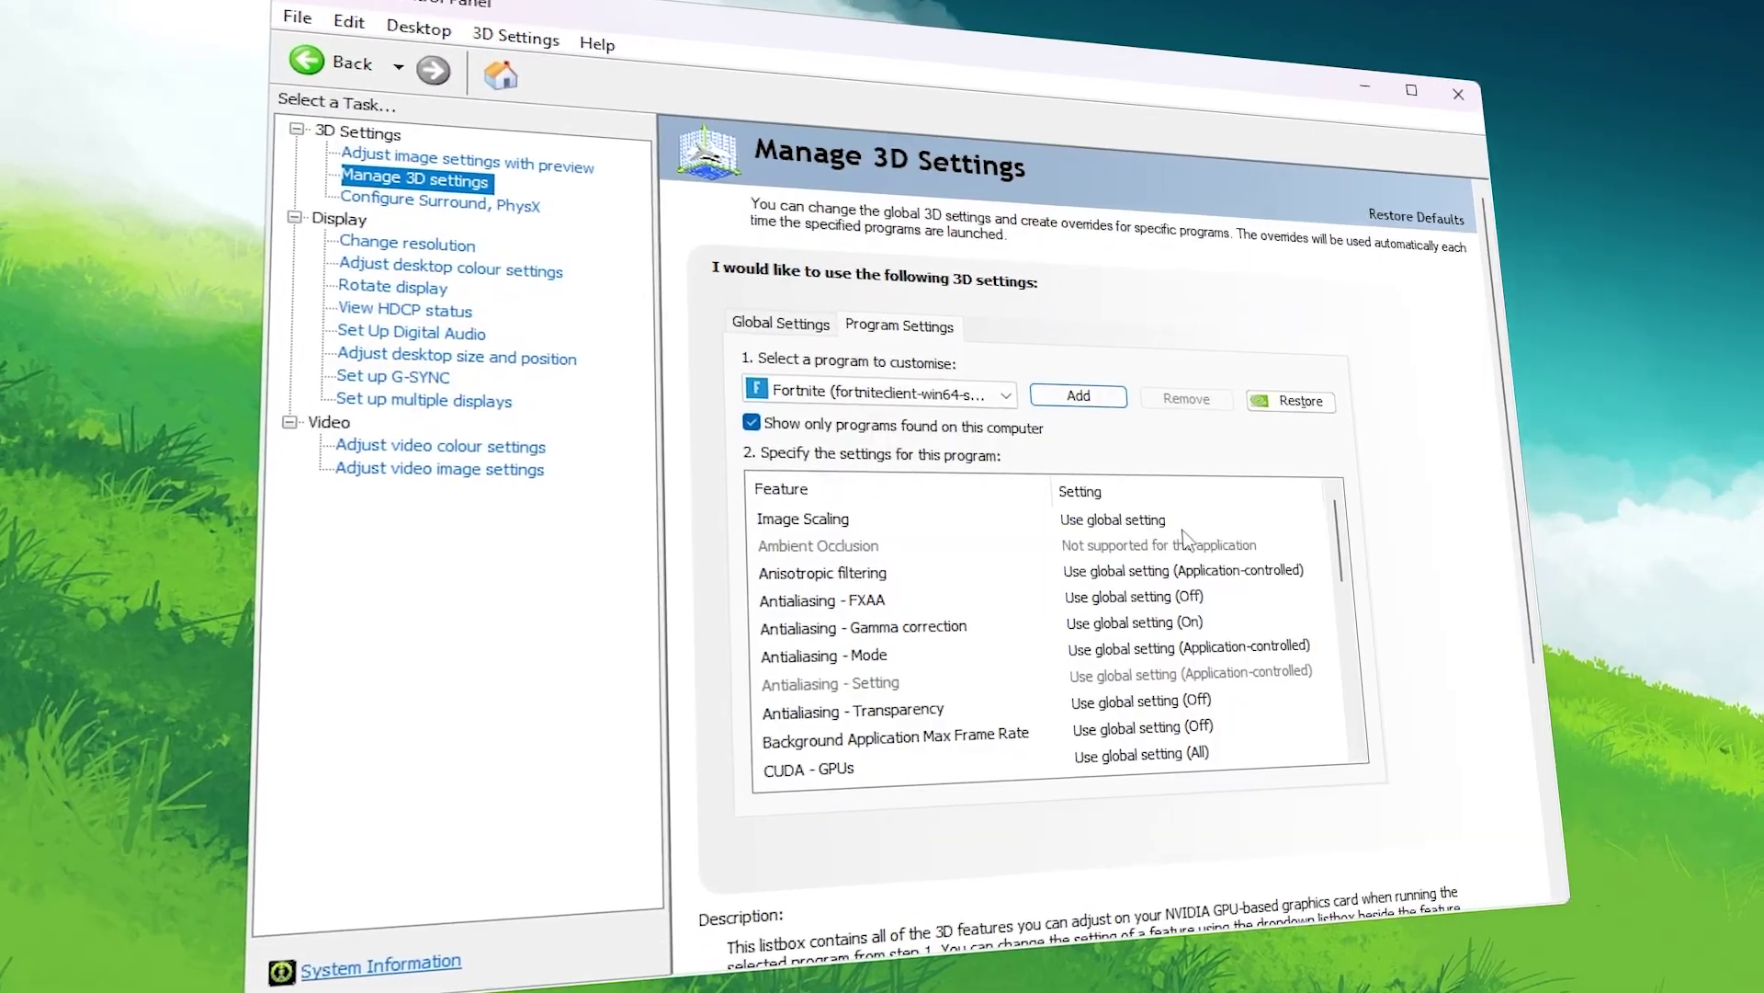
pyautogui.scroll(-3, 927, 663)
# Open Fortnite's Low Latency Mode dropdown to show its available values.
pyautogui.click(827, 659)
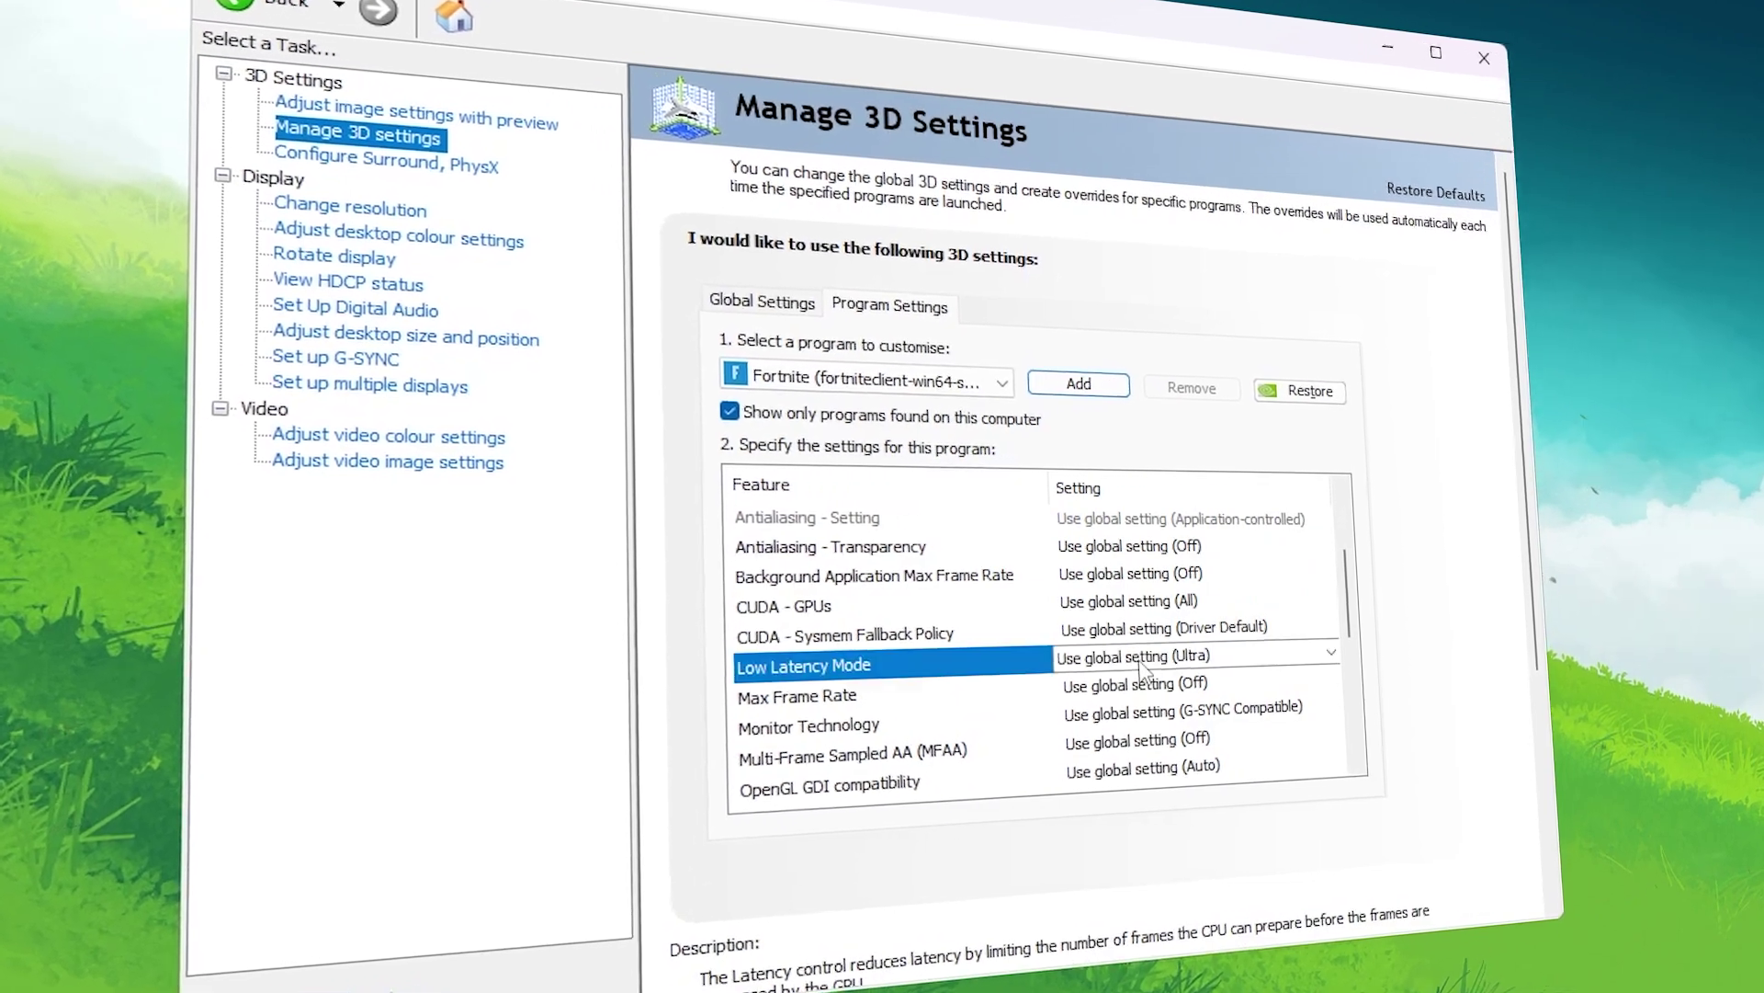
pyautogui.click(1222, 655)
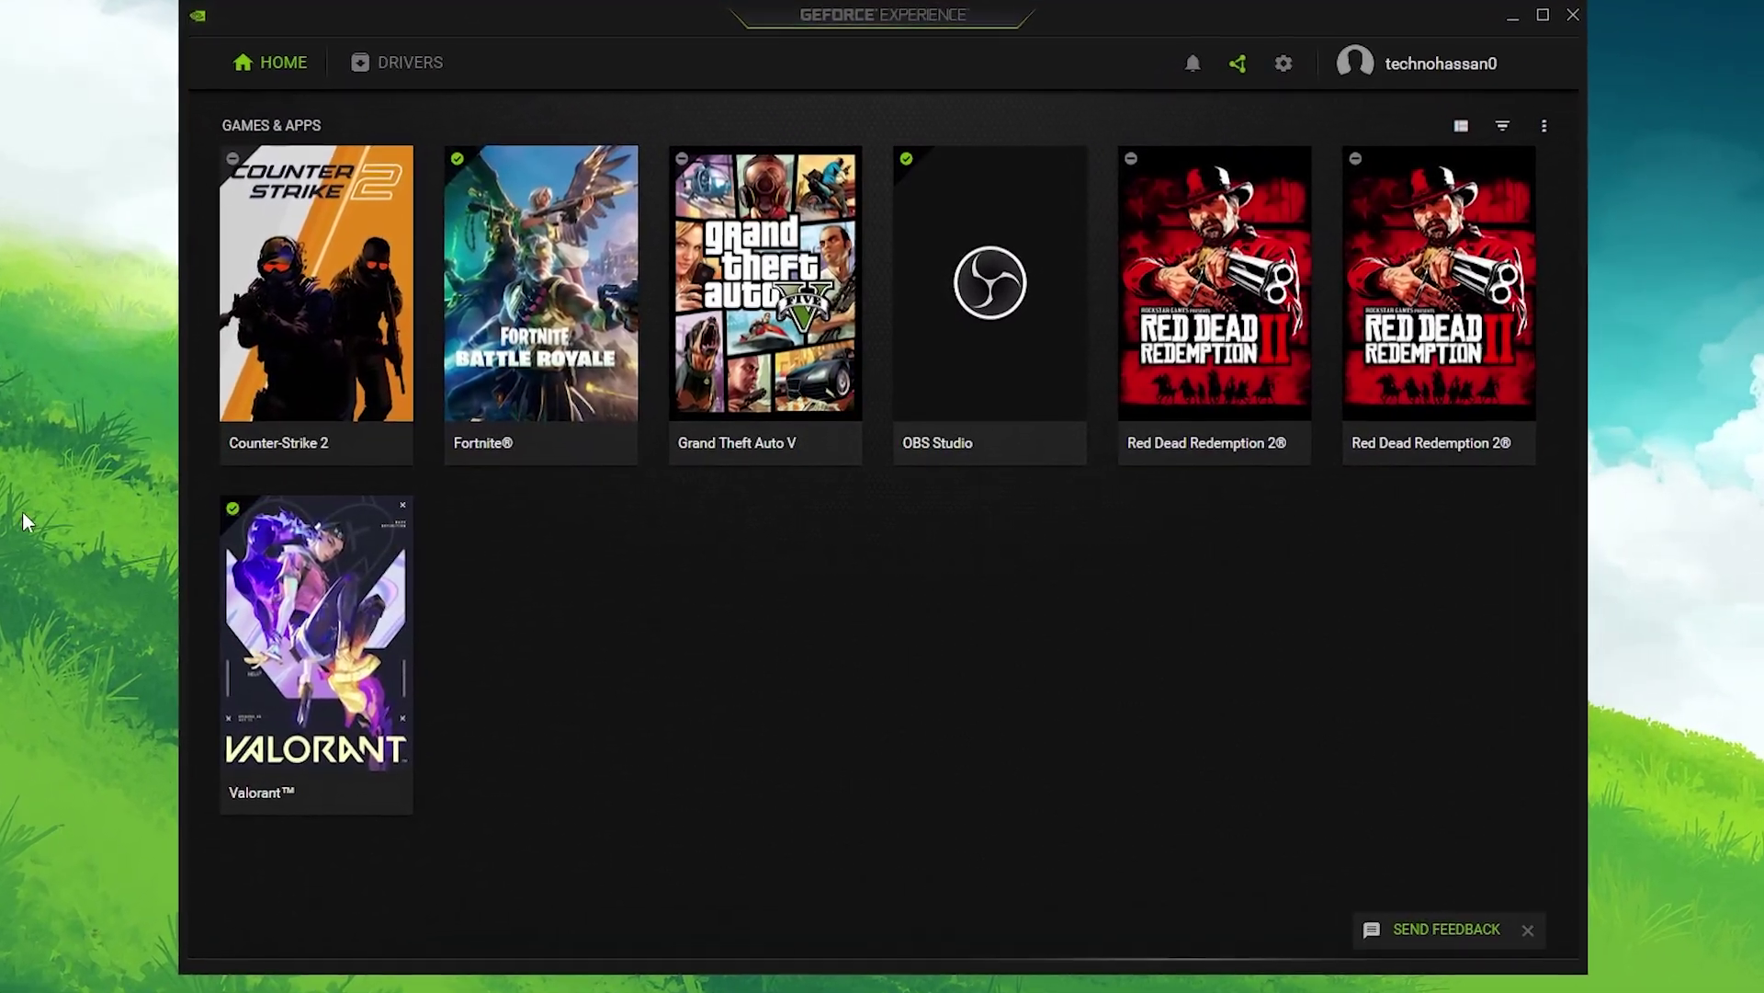
# Download Game Ready Driver 552.22 and run its express installation, approving the UAC prompt.
pyautogui.click(389, 43)
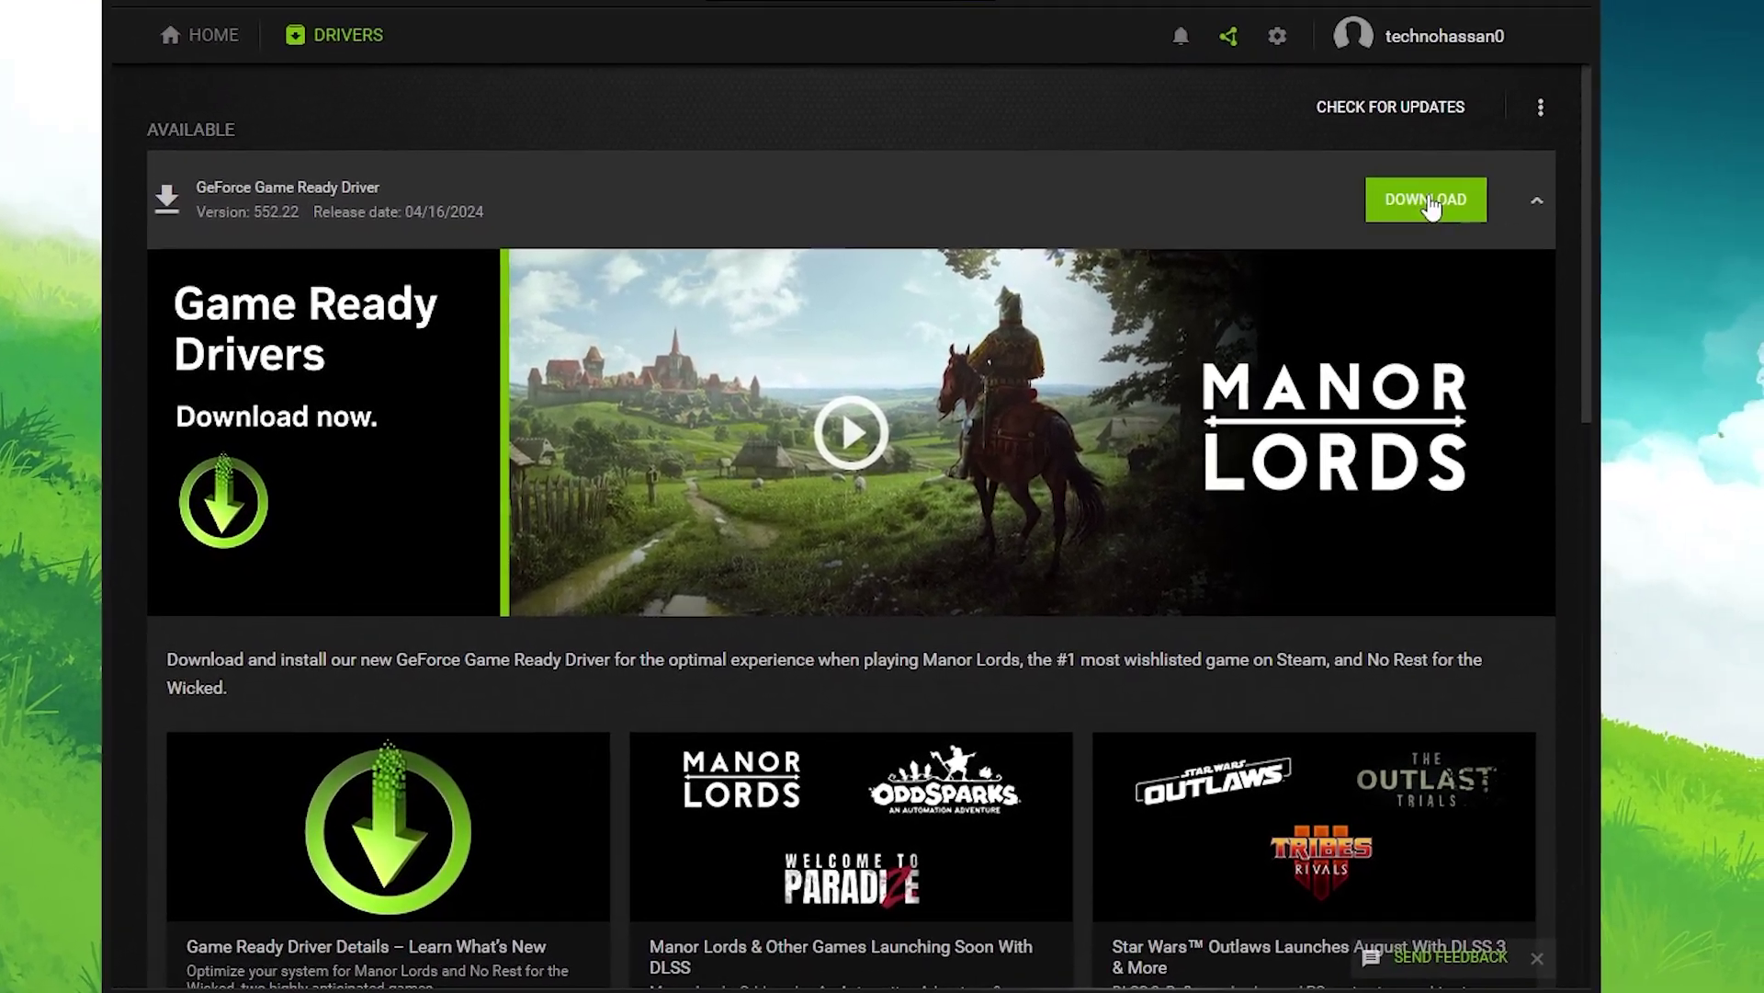
pyautogui.click(1434, 208)
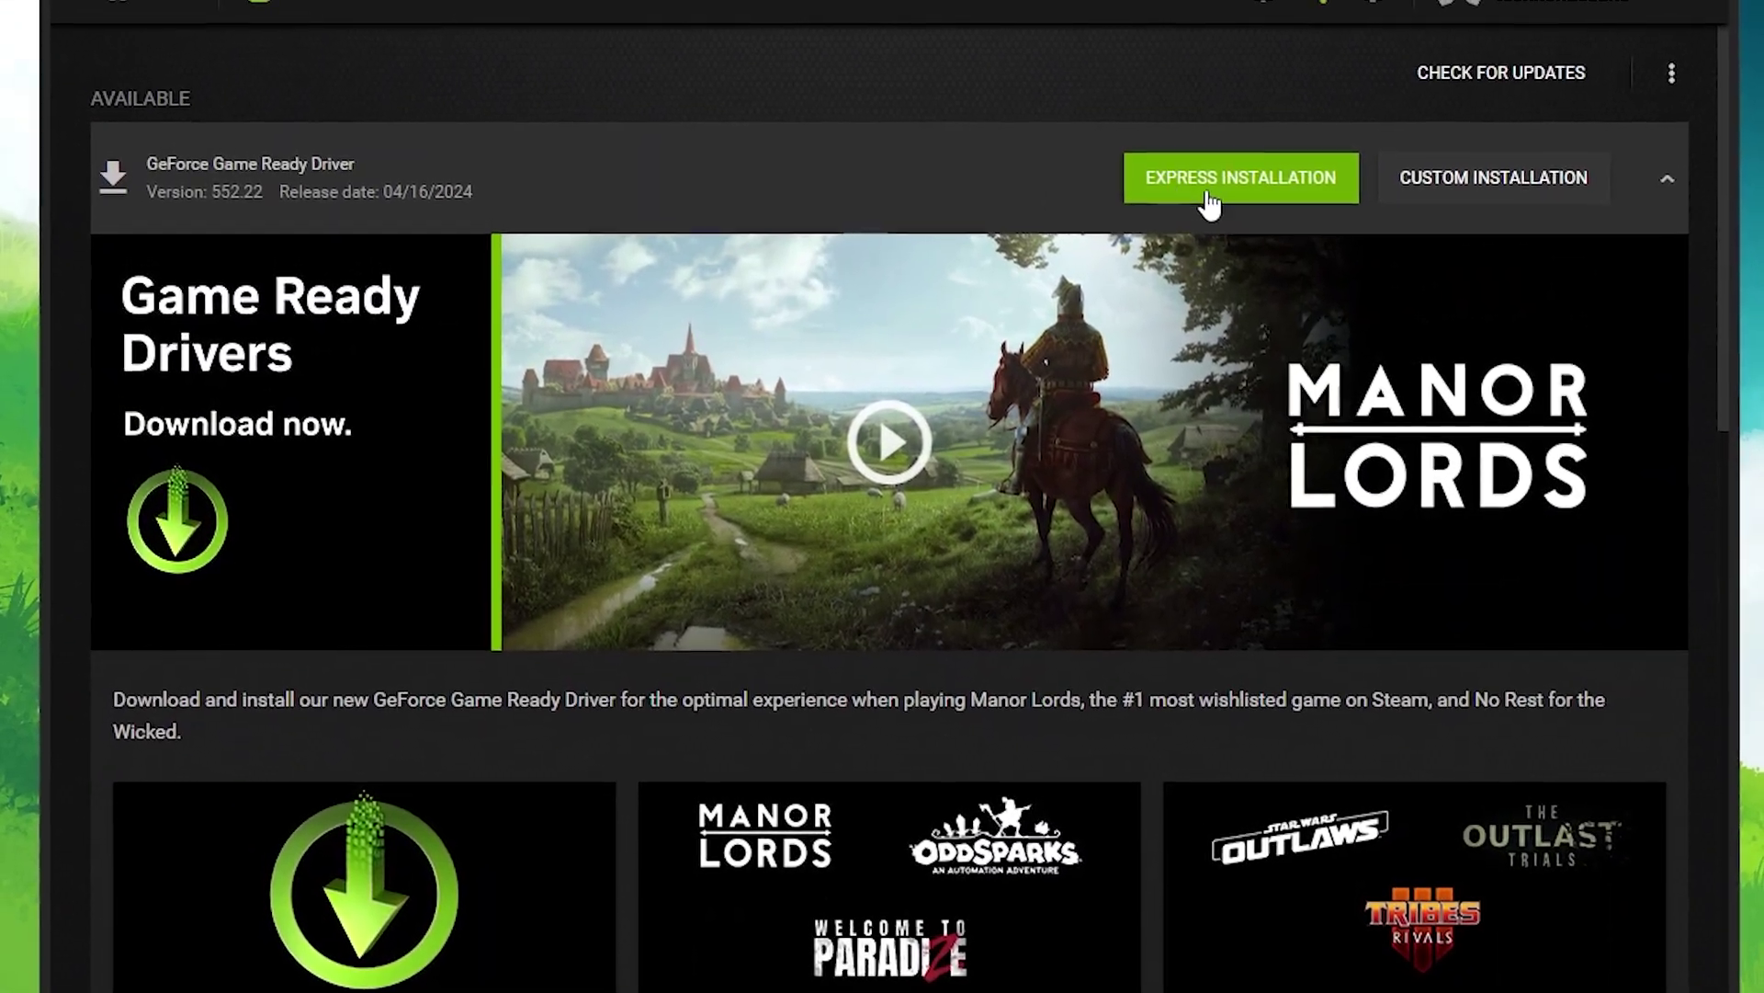
pyautogui.click(1202, 193)
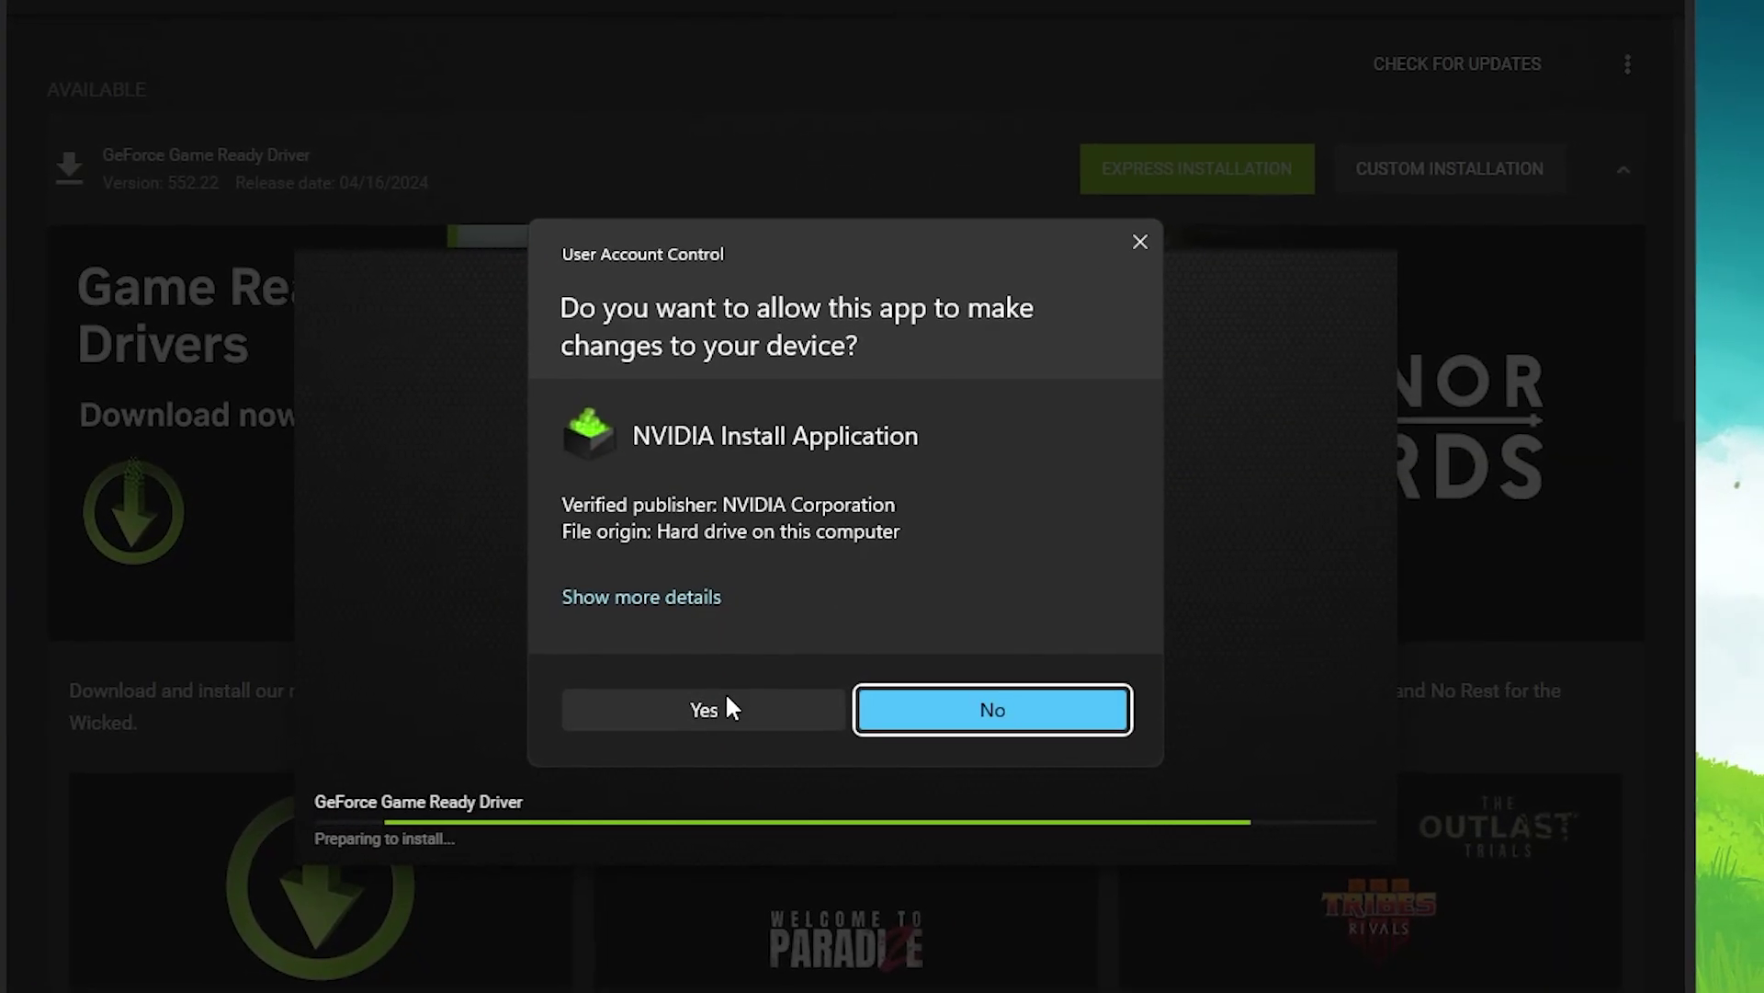
pyautogui.click(728, 706)
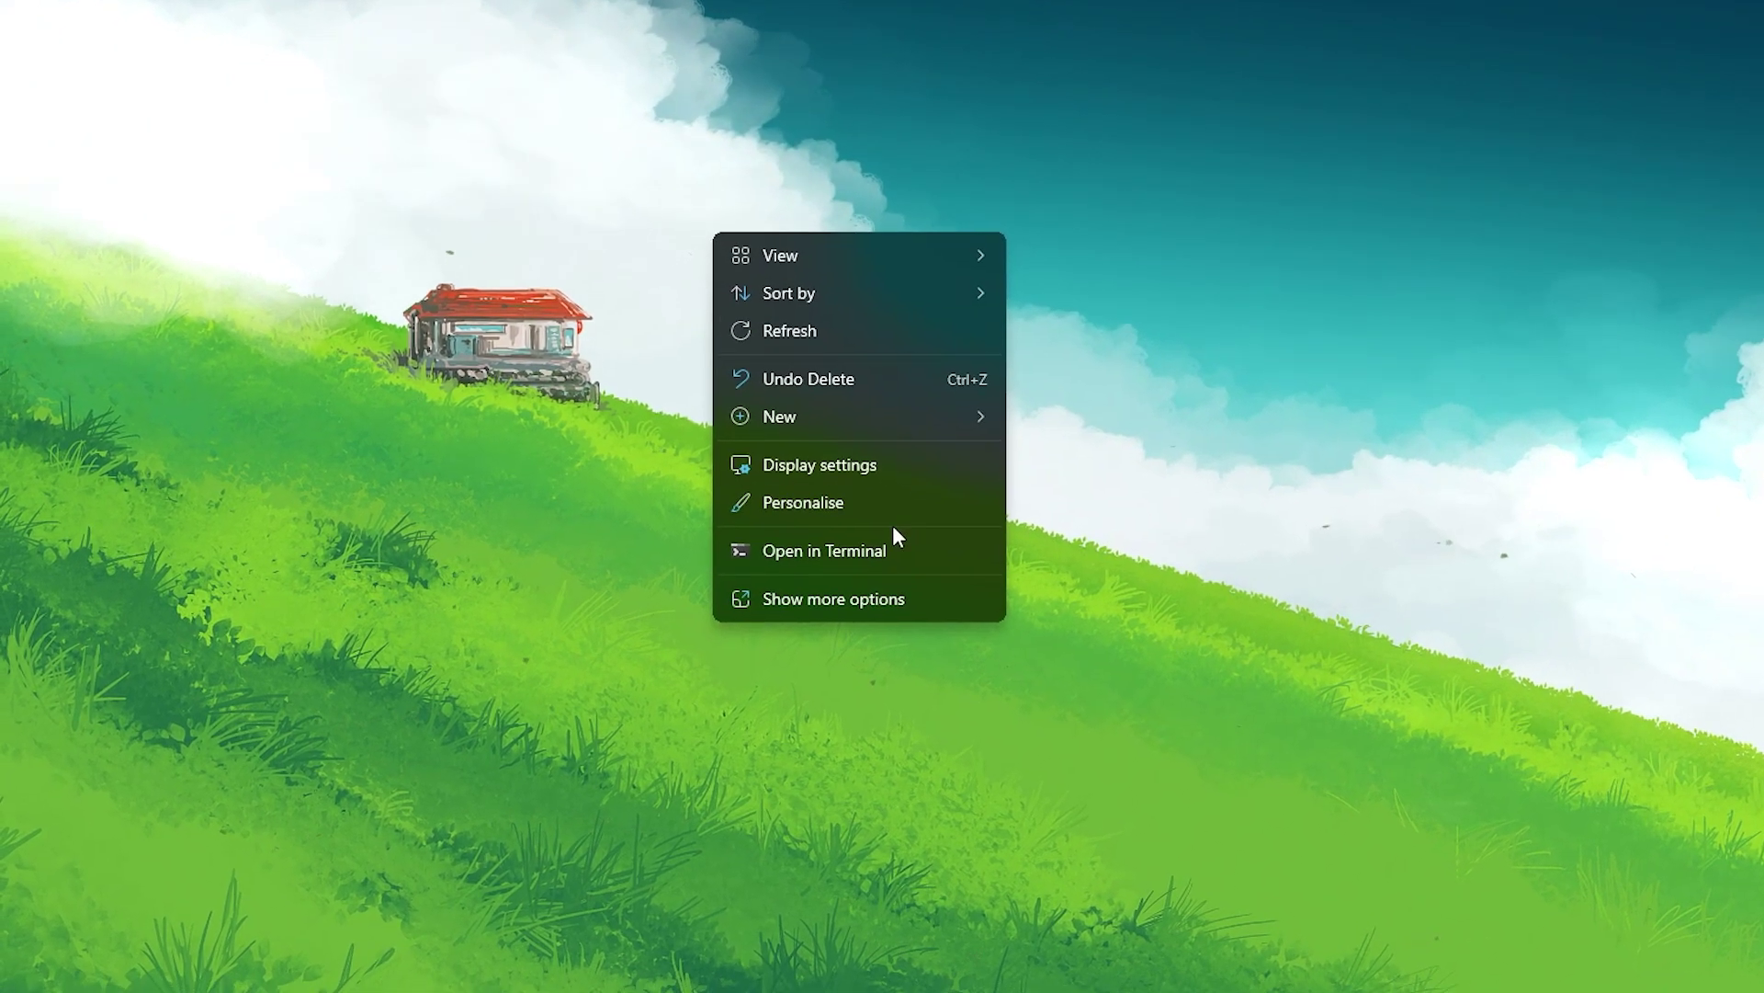
# Launch NVIDIA Control Panel from the desktop context menu and go to Manage 3D settings.
pyautogui.click(883, 609)
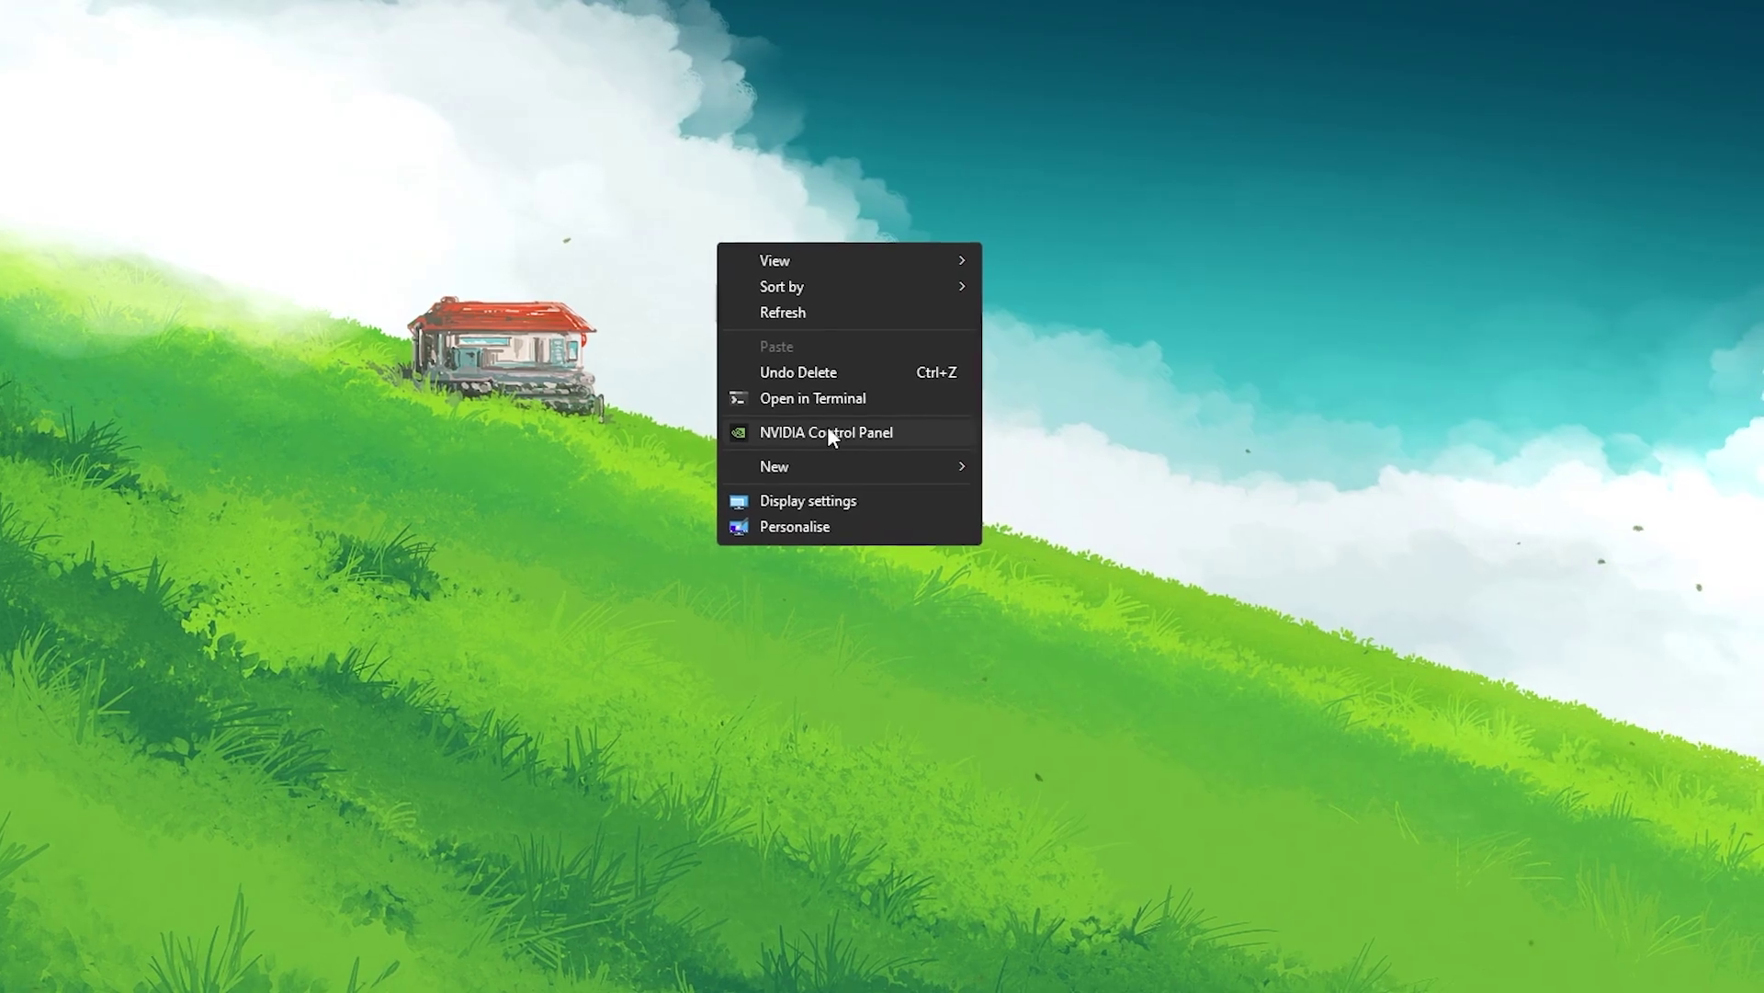
pyautogui.click(796, 431)
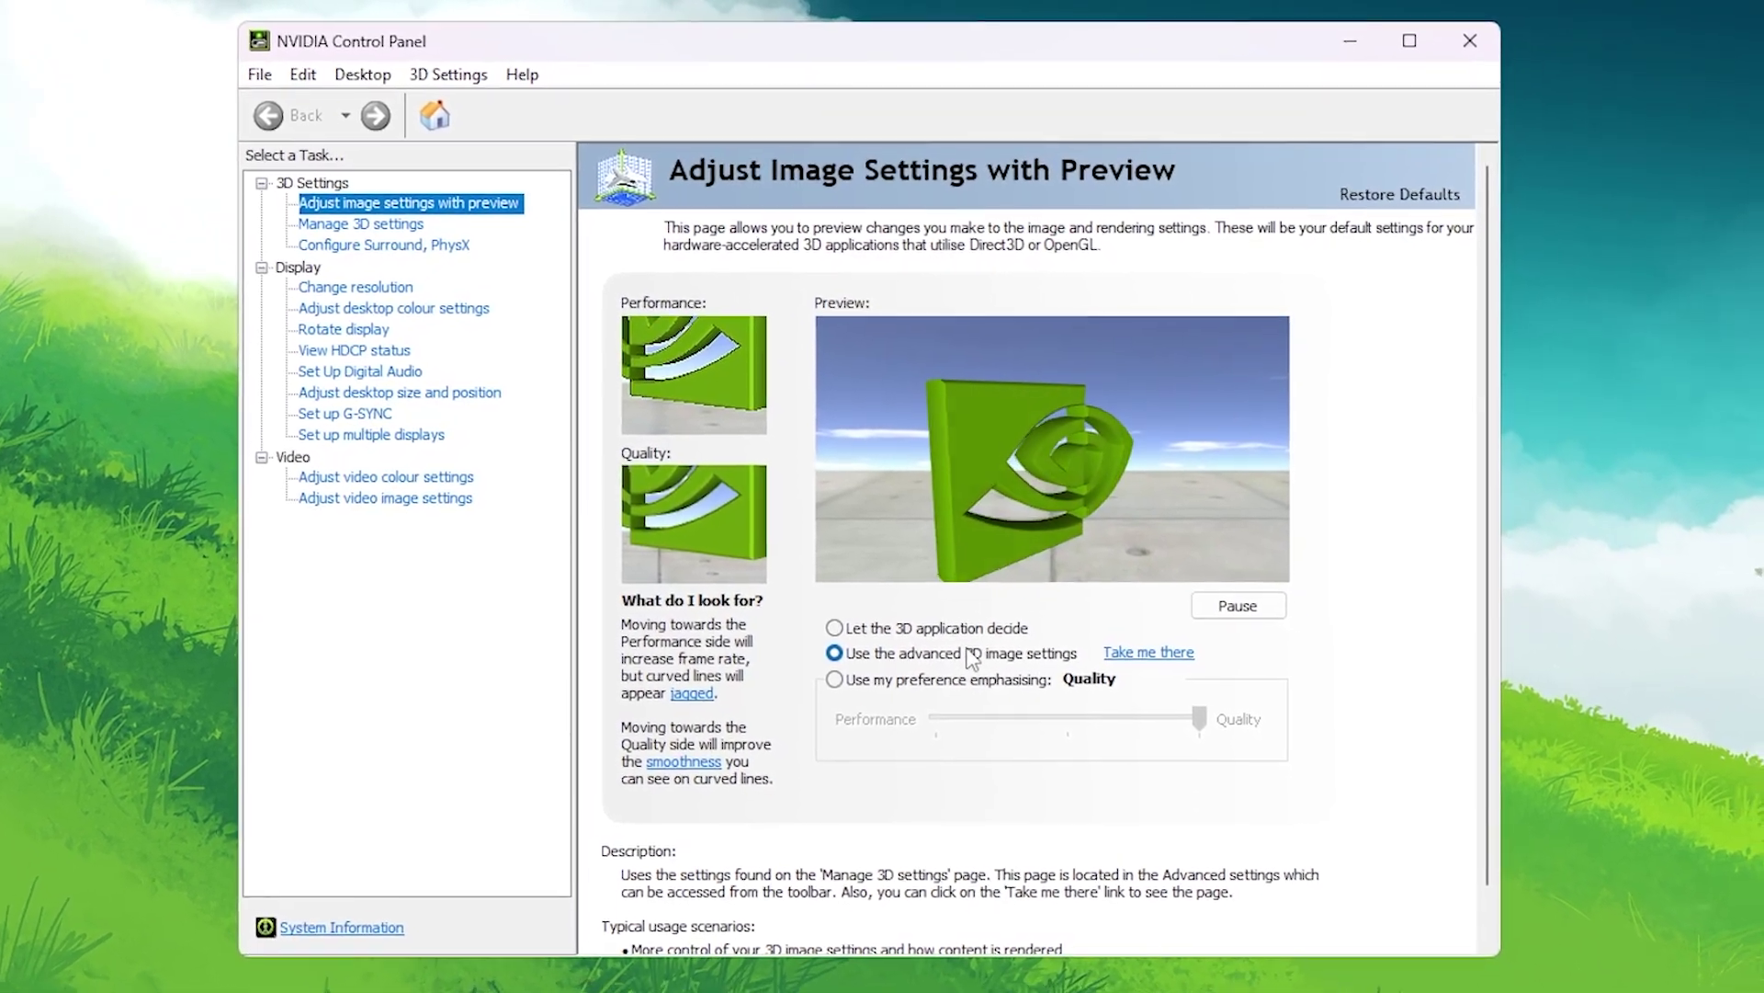
pyautogui.click(346, 220)
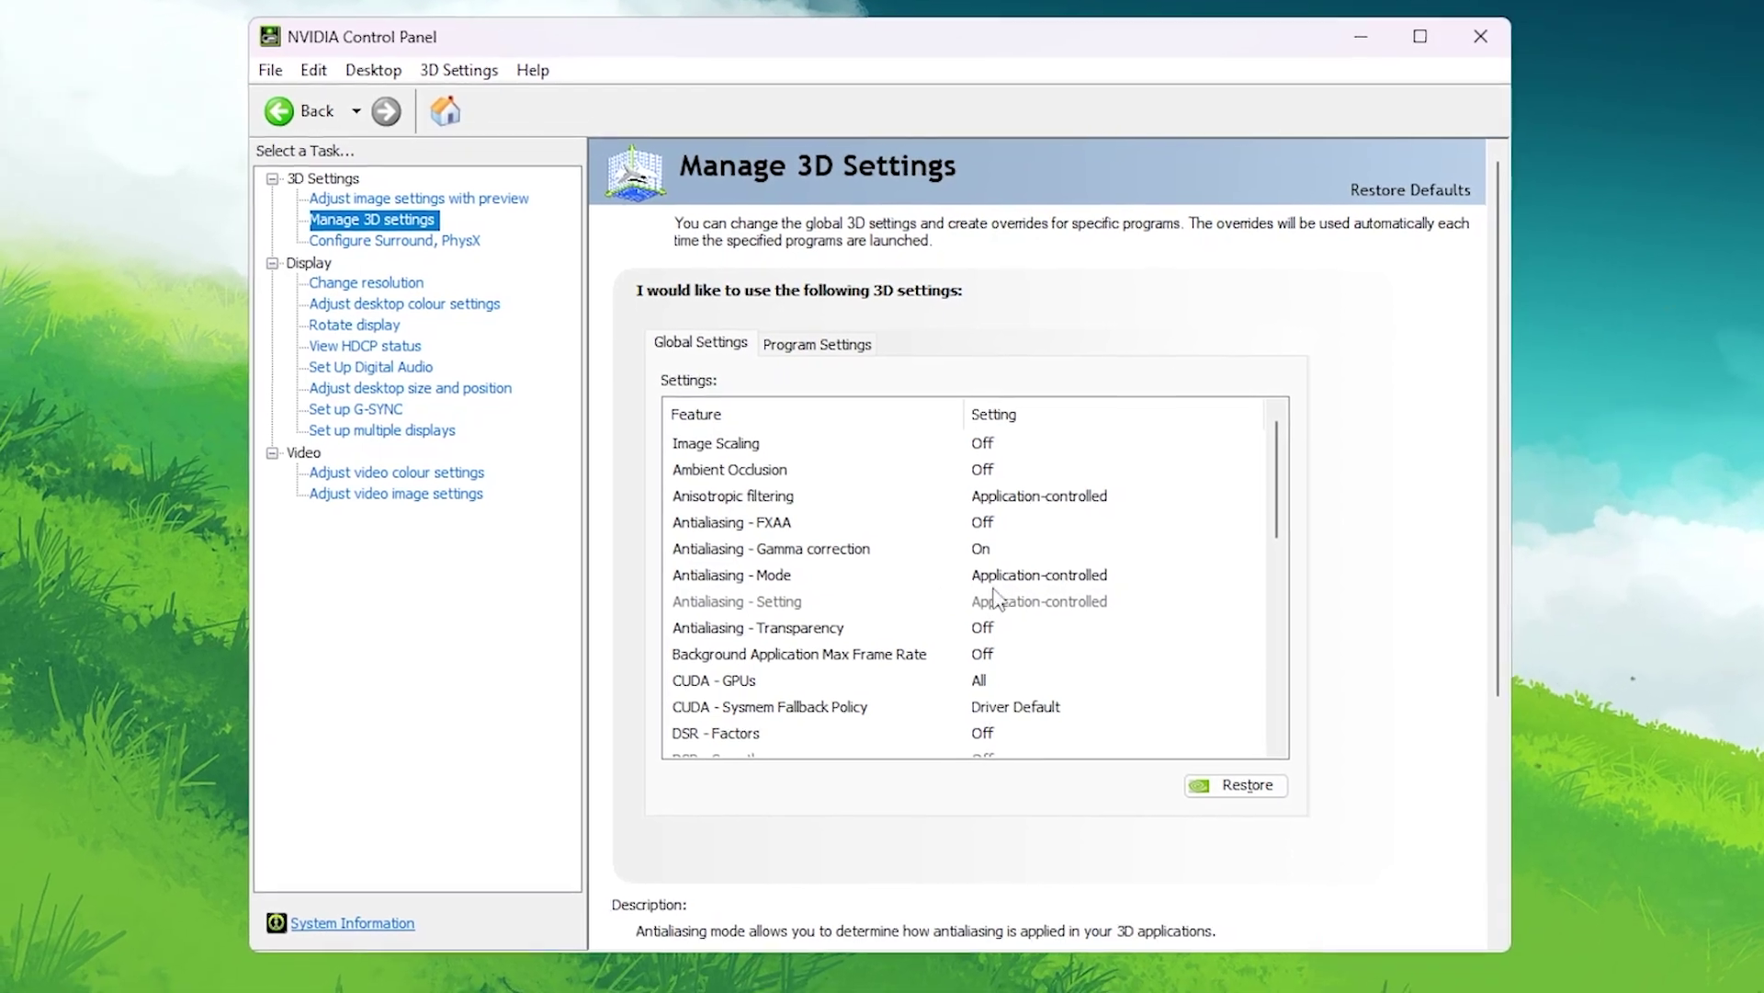
pyautogui.scroll(-2, 1144, 524)
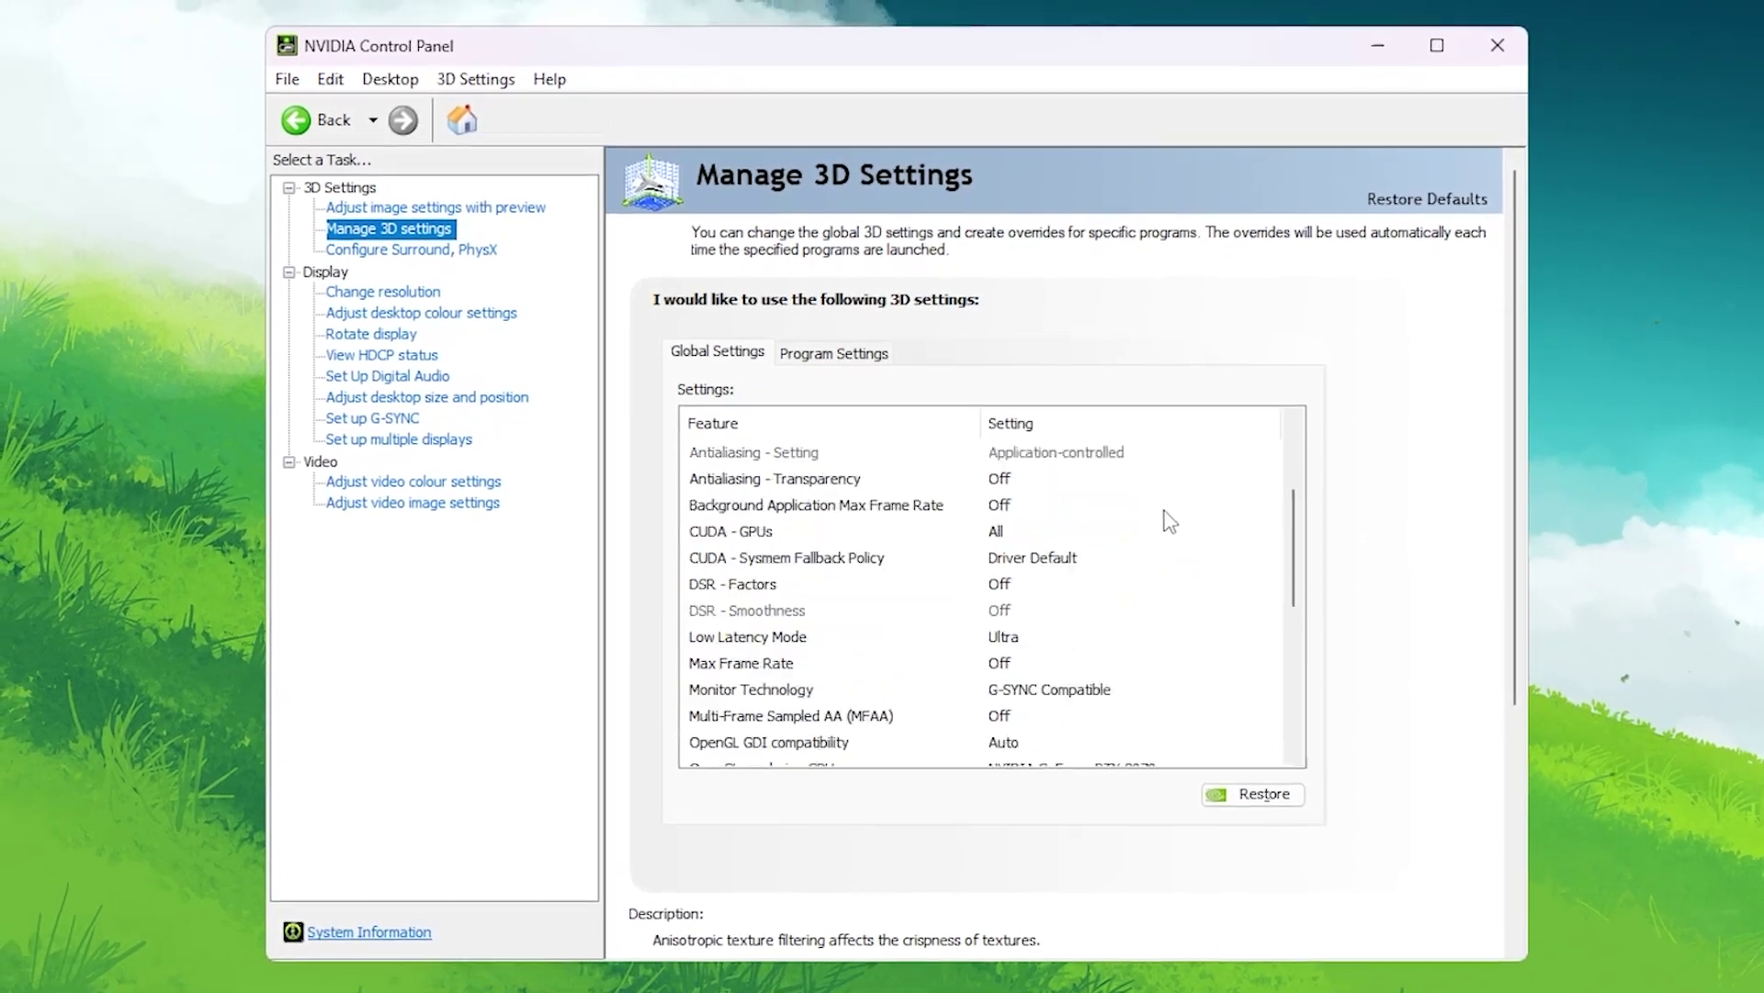
pyautogui.scroll(-1, 1167, 521)
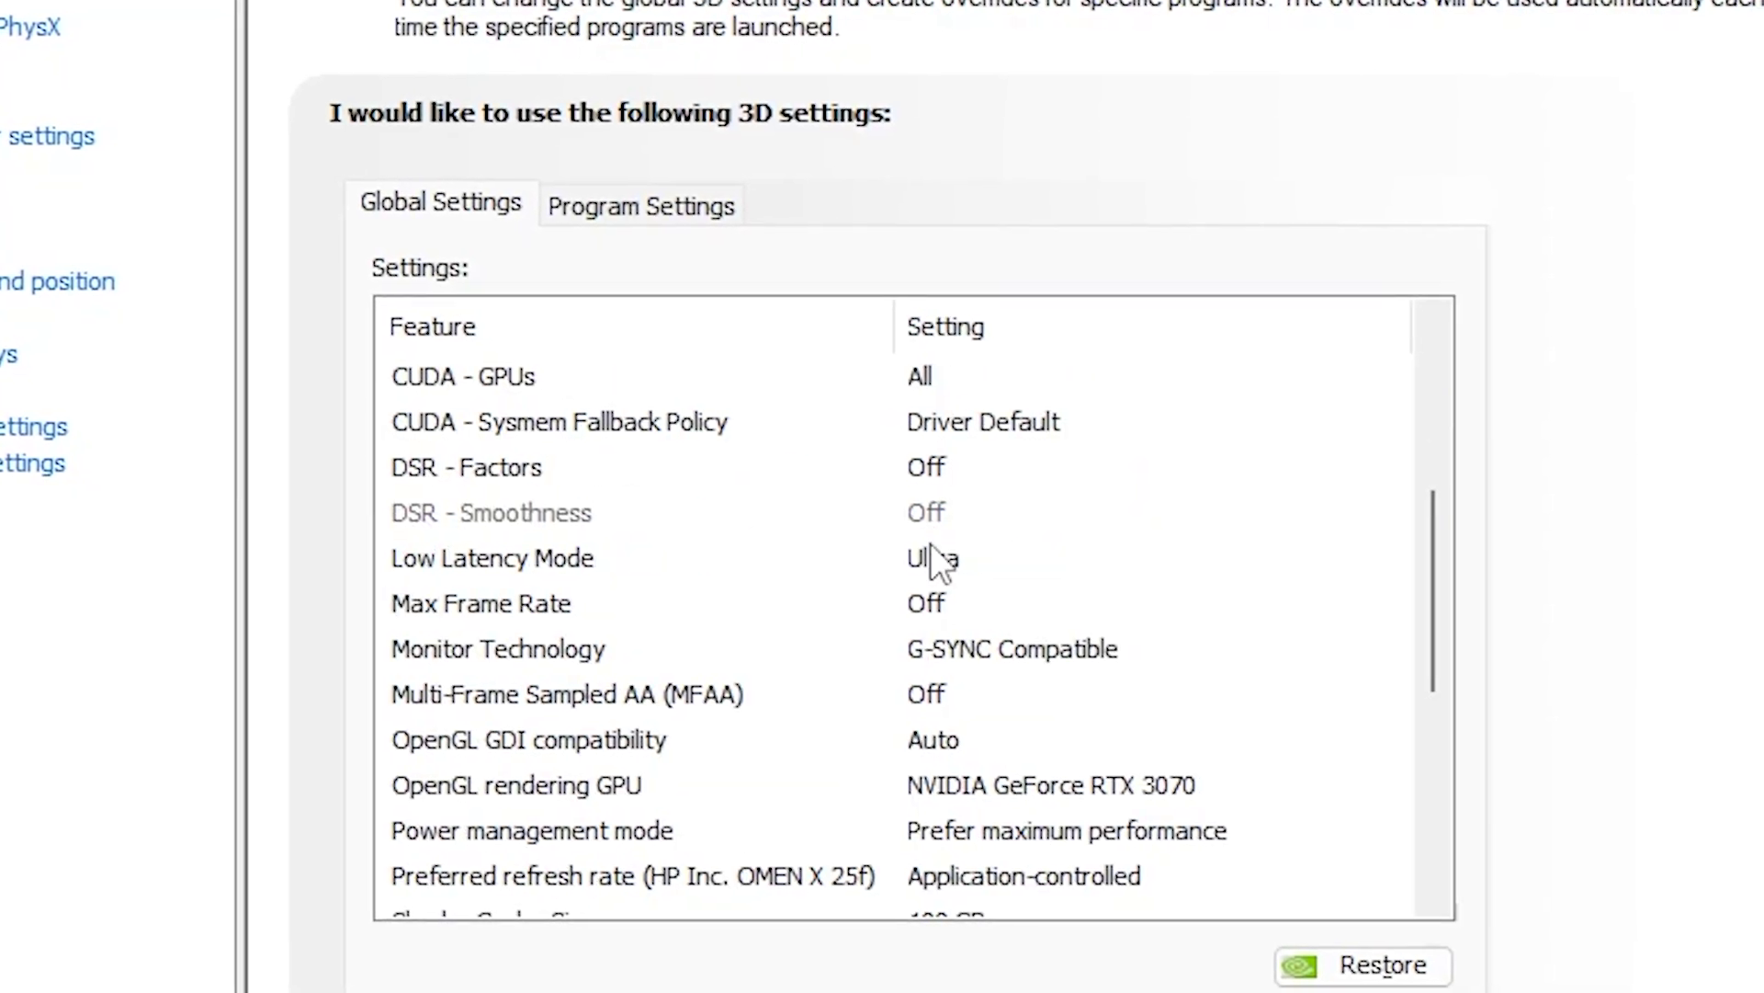
pyautogui.scroll(-1, 1145, 552)
pyautogui.scroll(-1, 1021, 536)
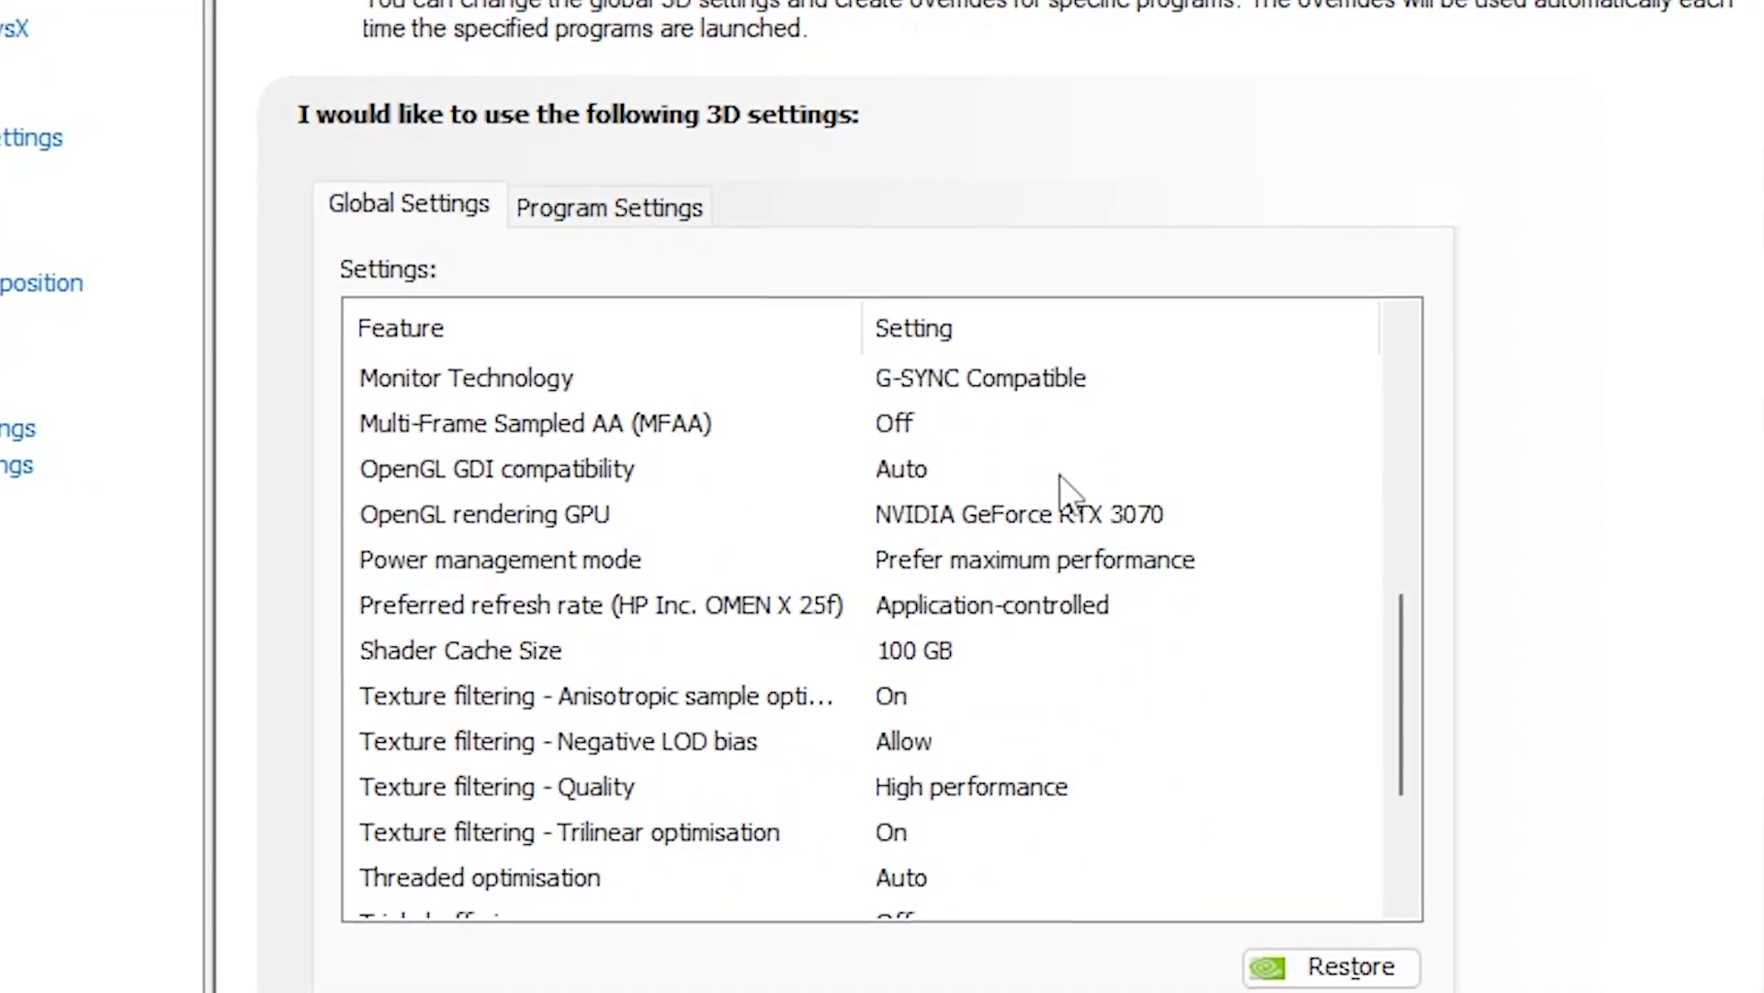
pyautogui.scroll(-1, 965, 538)
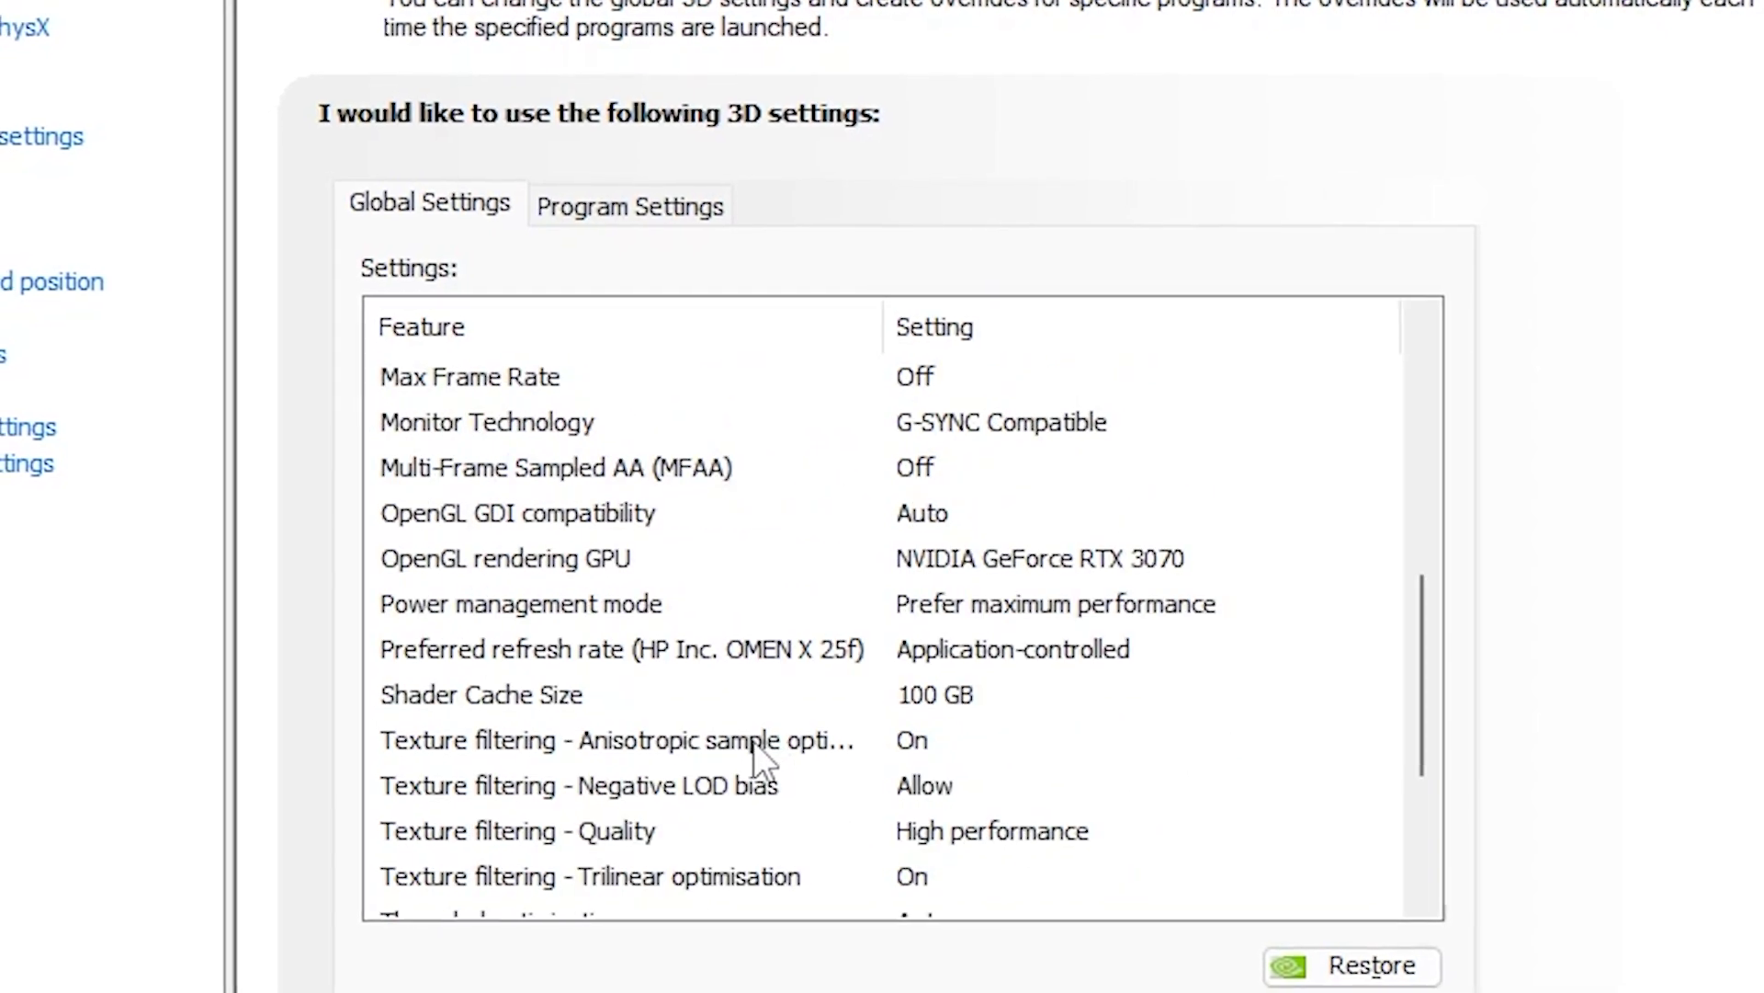
pyautogui.scroll(3, 754, 740)
pyautogui.scroll(4, 857, 632)
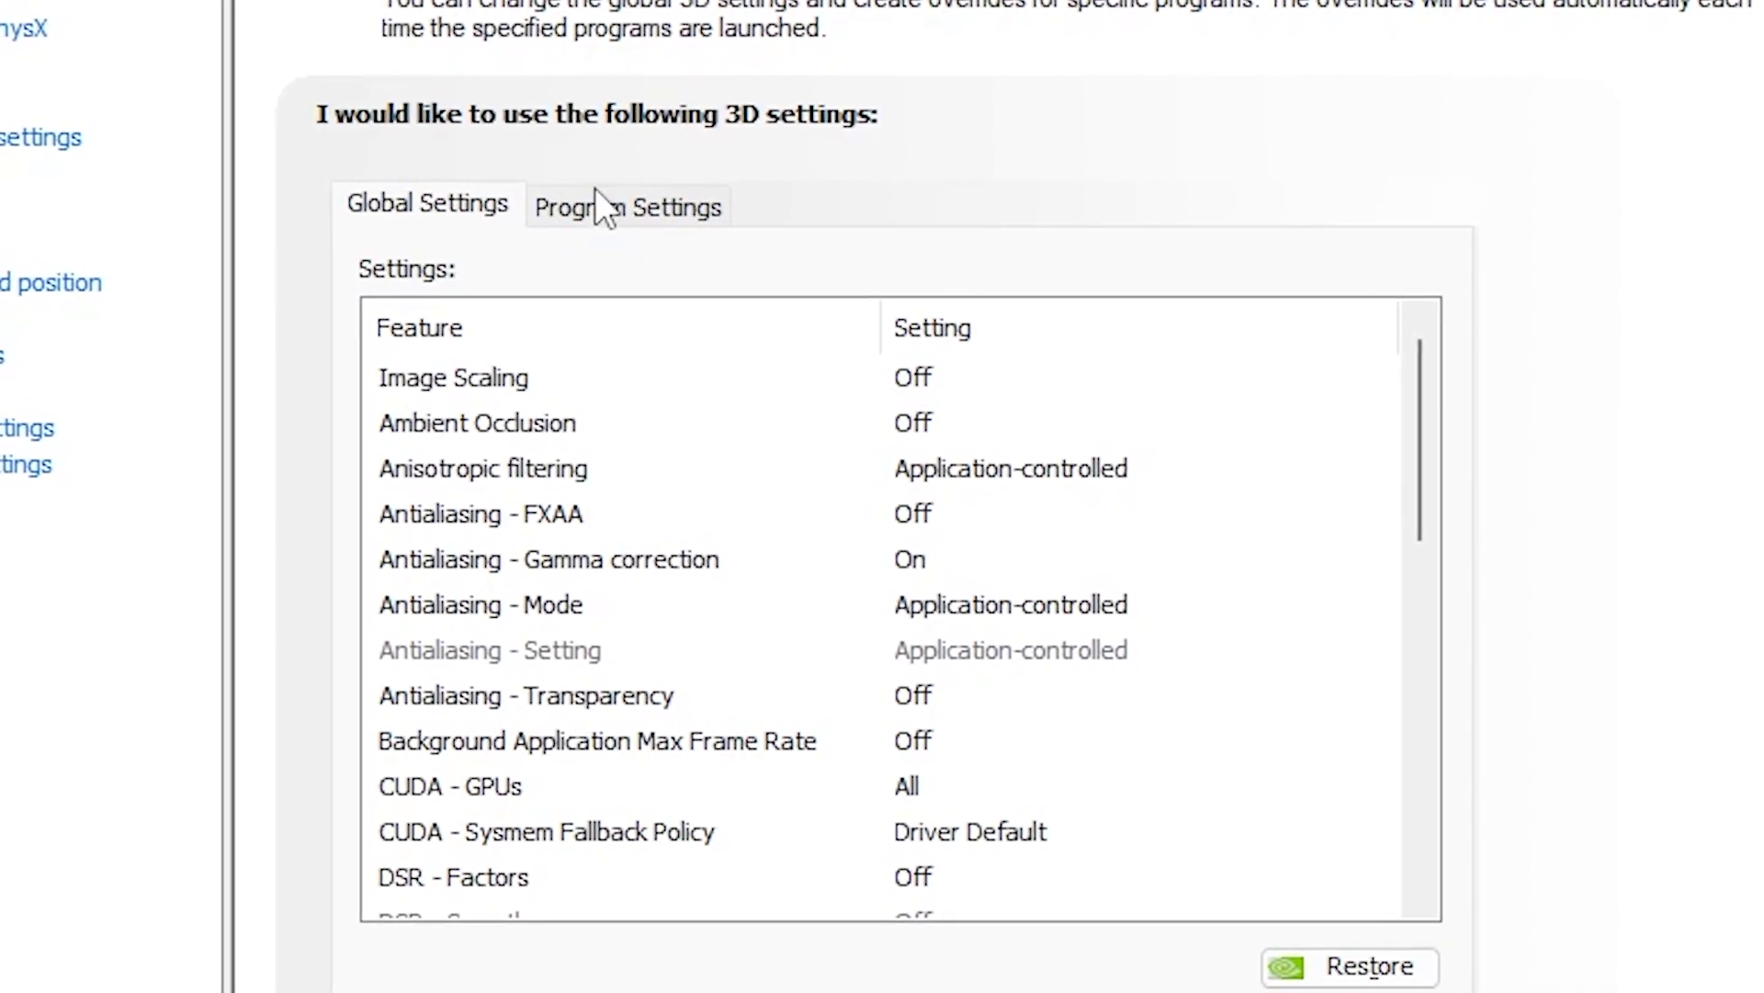
# Switch to the Program Settings tab and open the program dropdown, closing it without choosing.
pyautogui.click(651, 202)
pyautogui.click(813, 316)
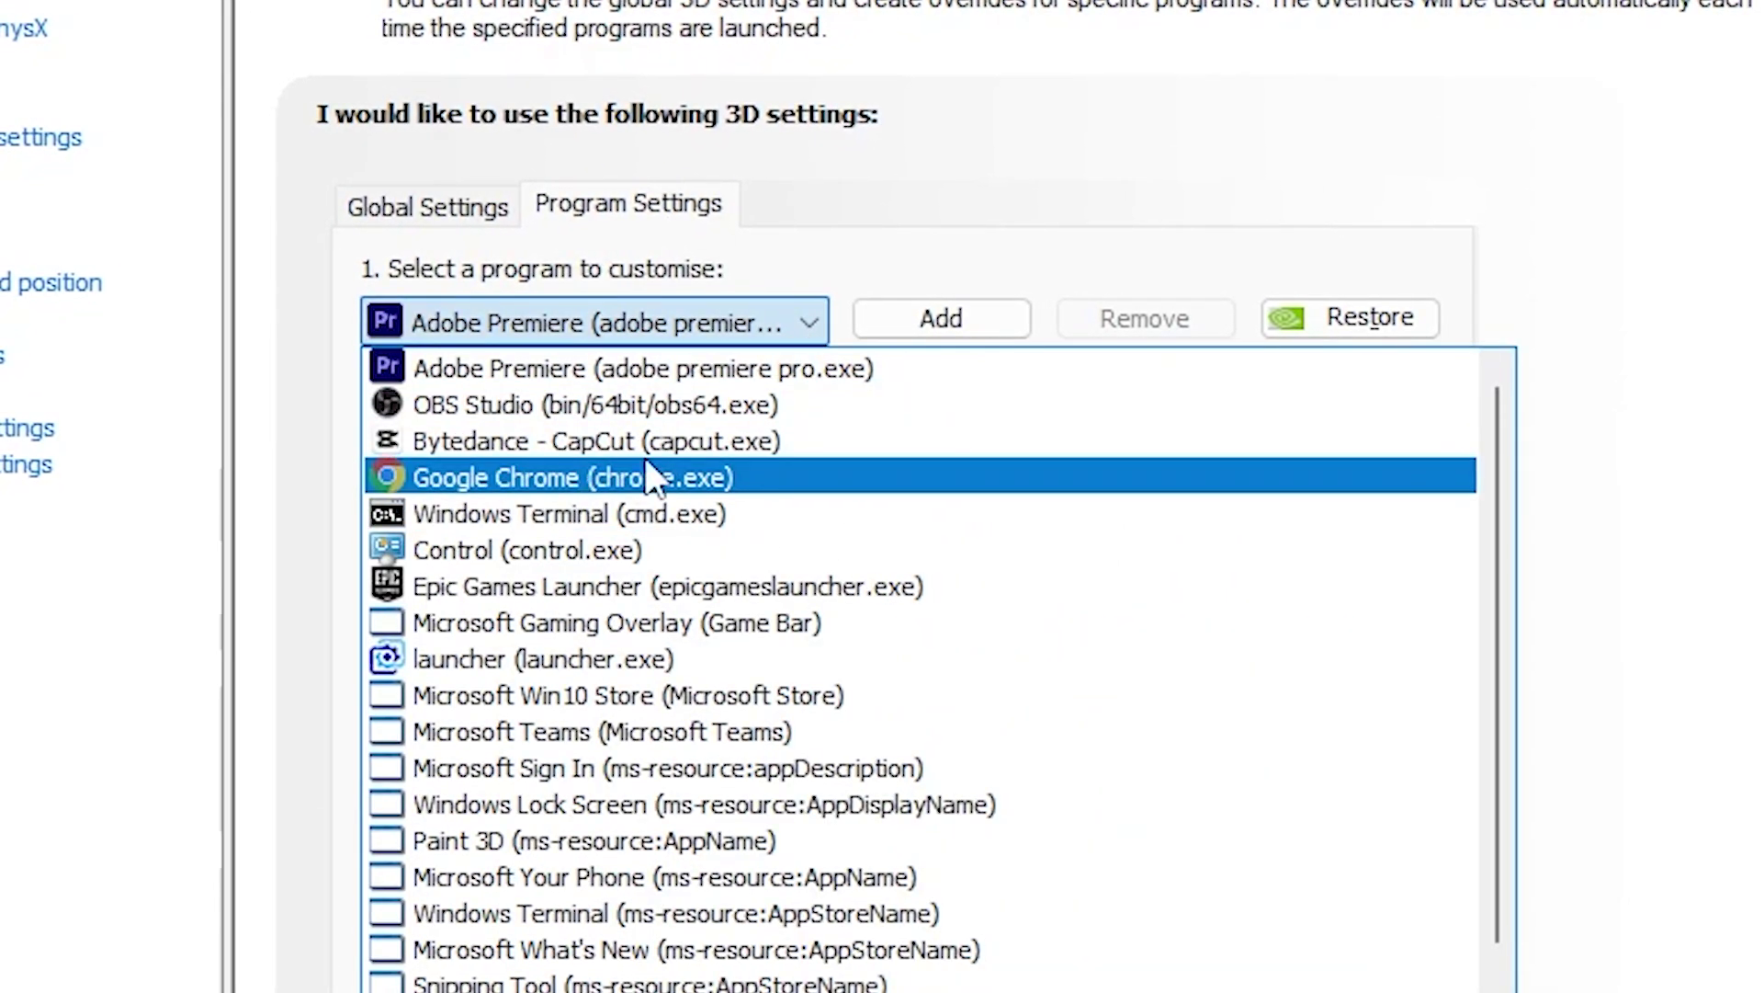
pyautogui.scroll(-3, 966, 662)
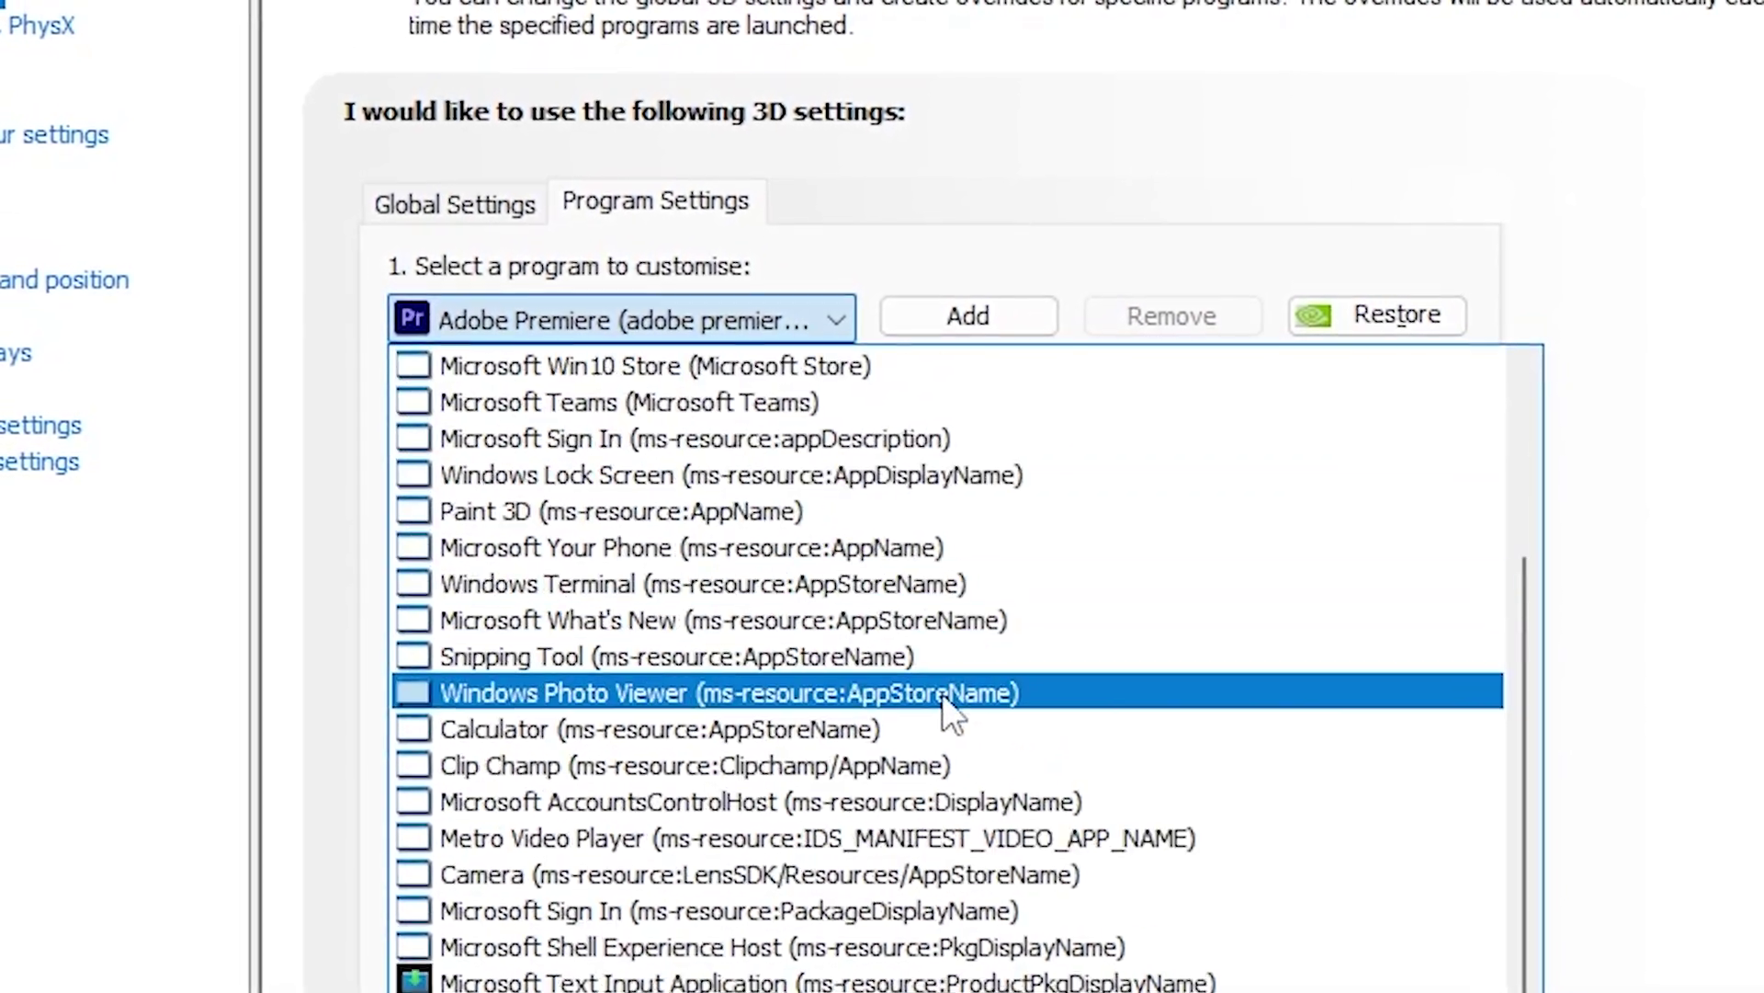
pyautogui.scroll(-2, 910, 773)
pyautogui.scroll(-2, 865, 919)
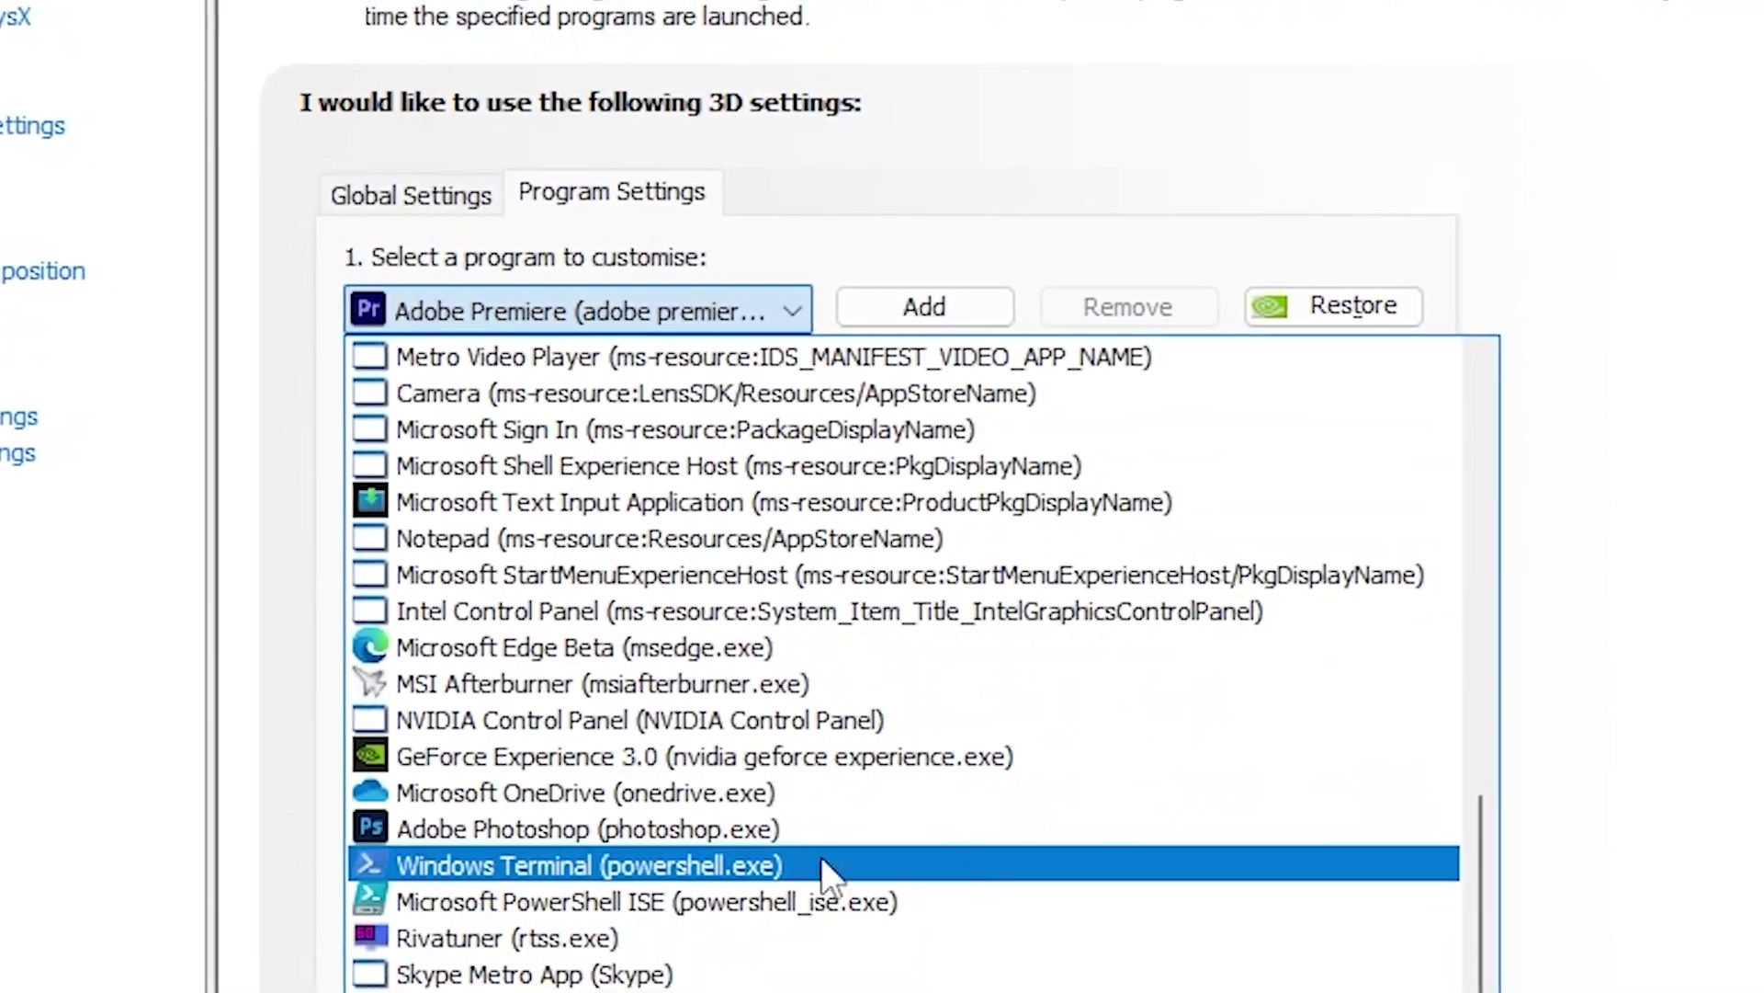
pyautogui.scroll(4, 793, 551)
pyautogui.scroll(4, 793, 489)
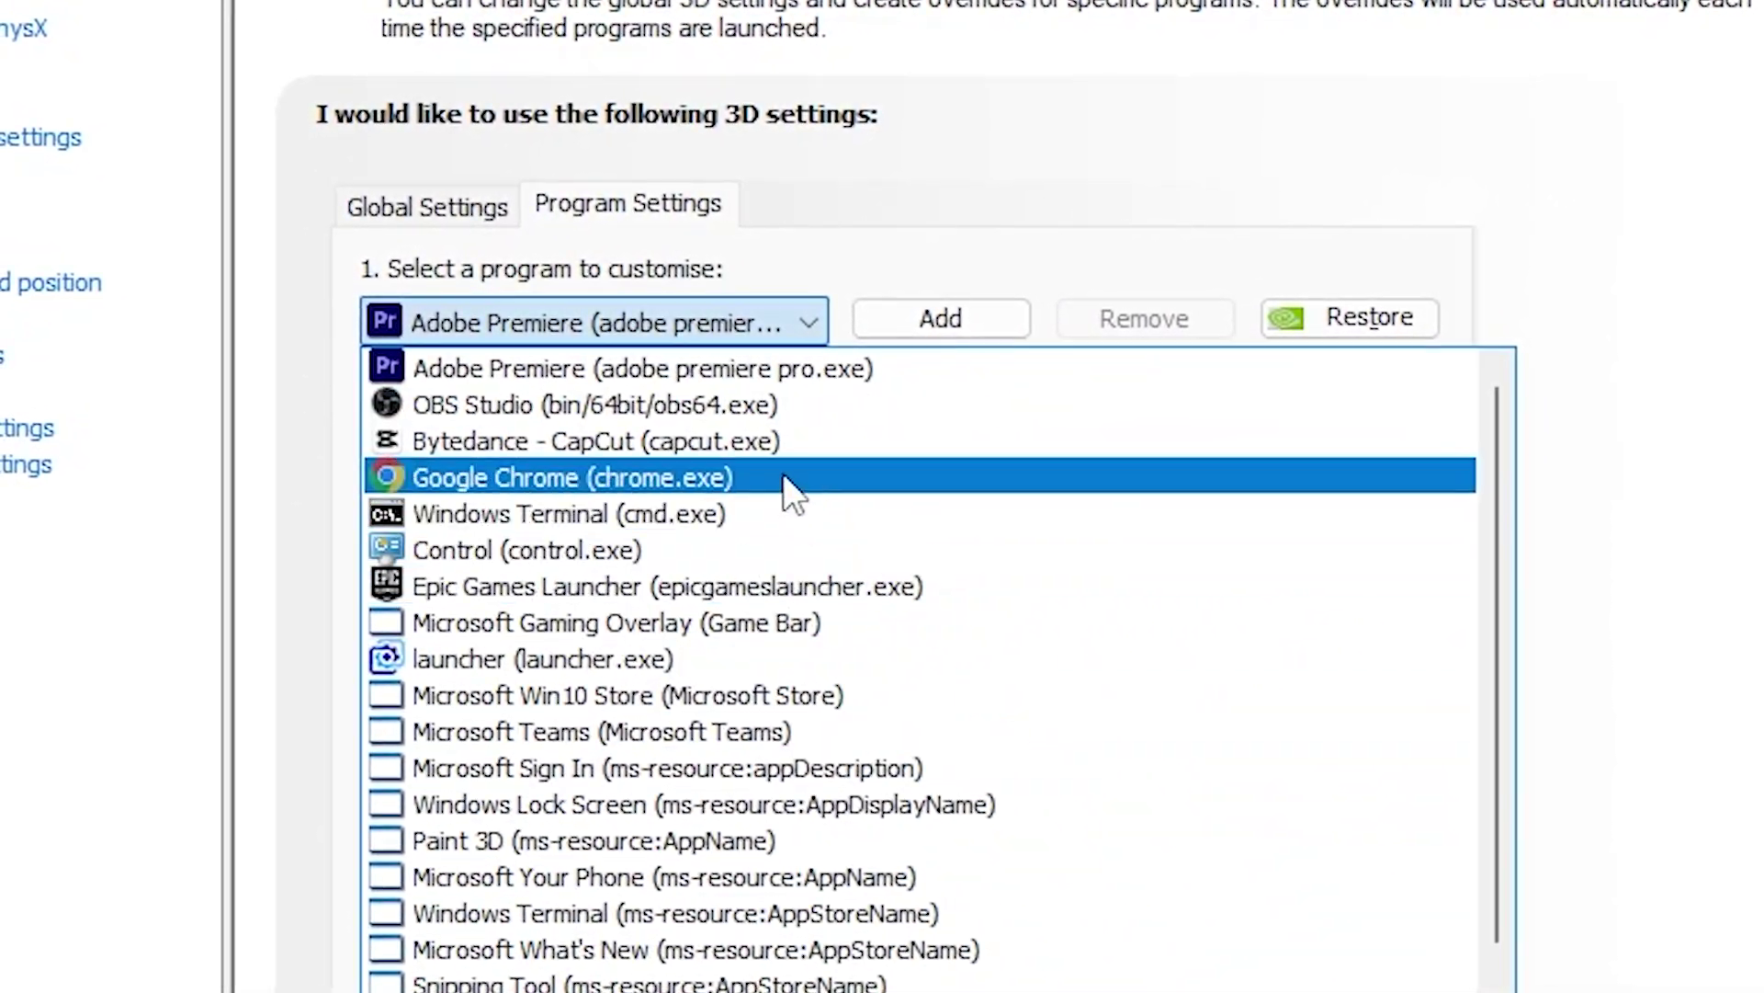
pyautogui.click(975, 322)
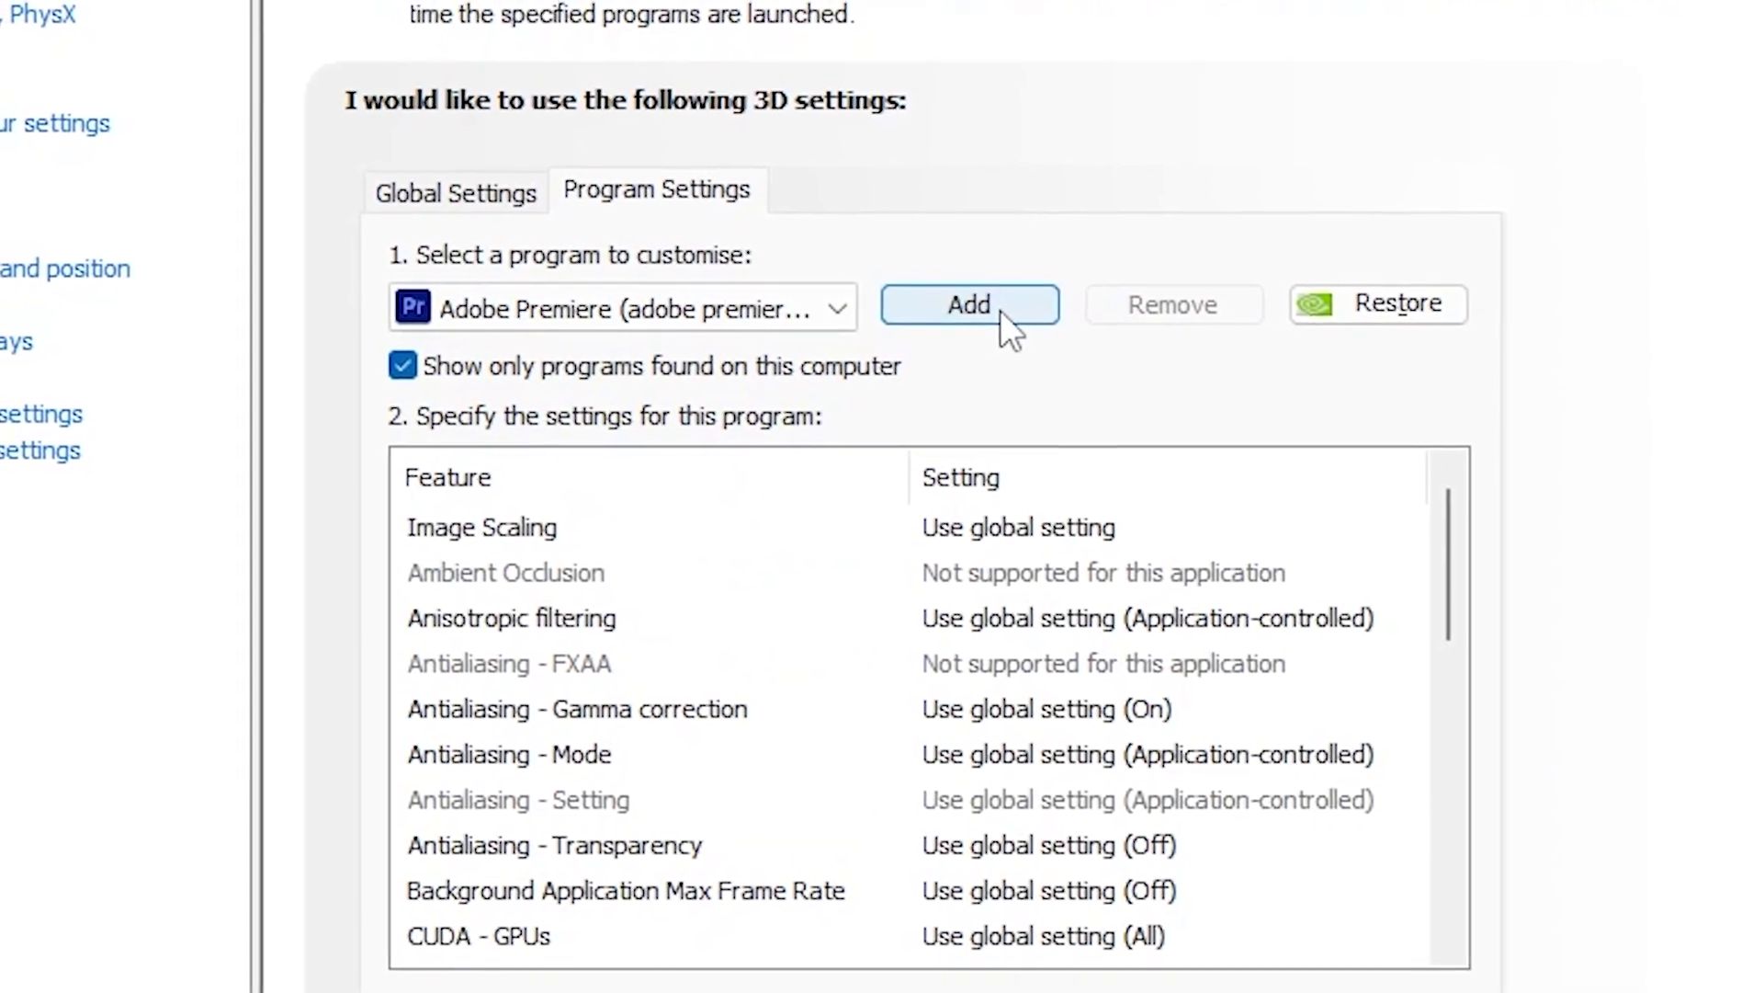
# Add FortniteClient-Win64-Shipping.exe from C:\Program Files\Epic Games\Fortnite\FortniteGame\Binaries\Win64.
pyautogui.click(966, 320)
pyautogui.click(1106, 780)
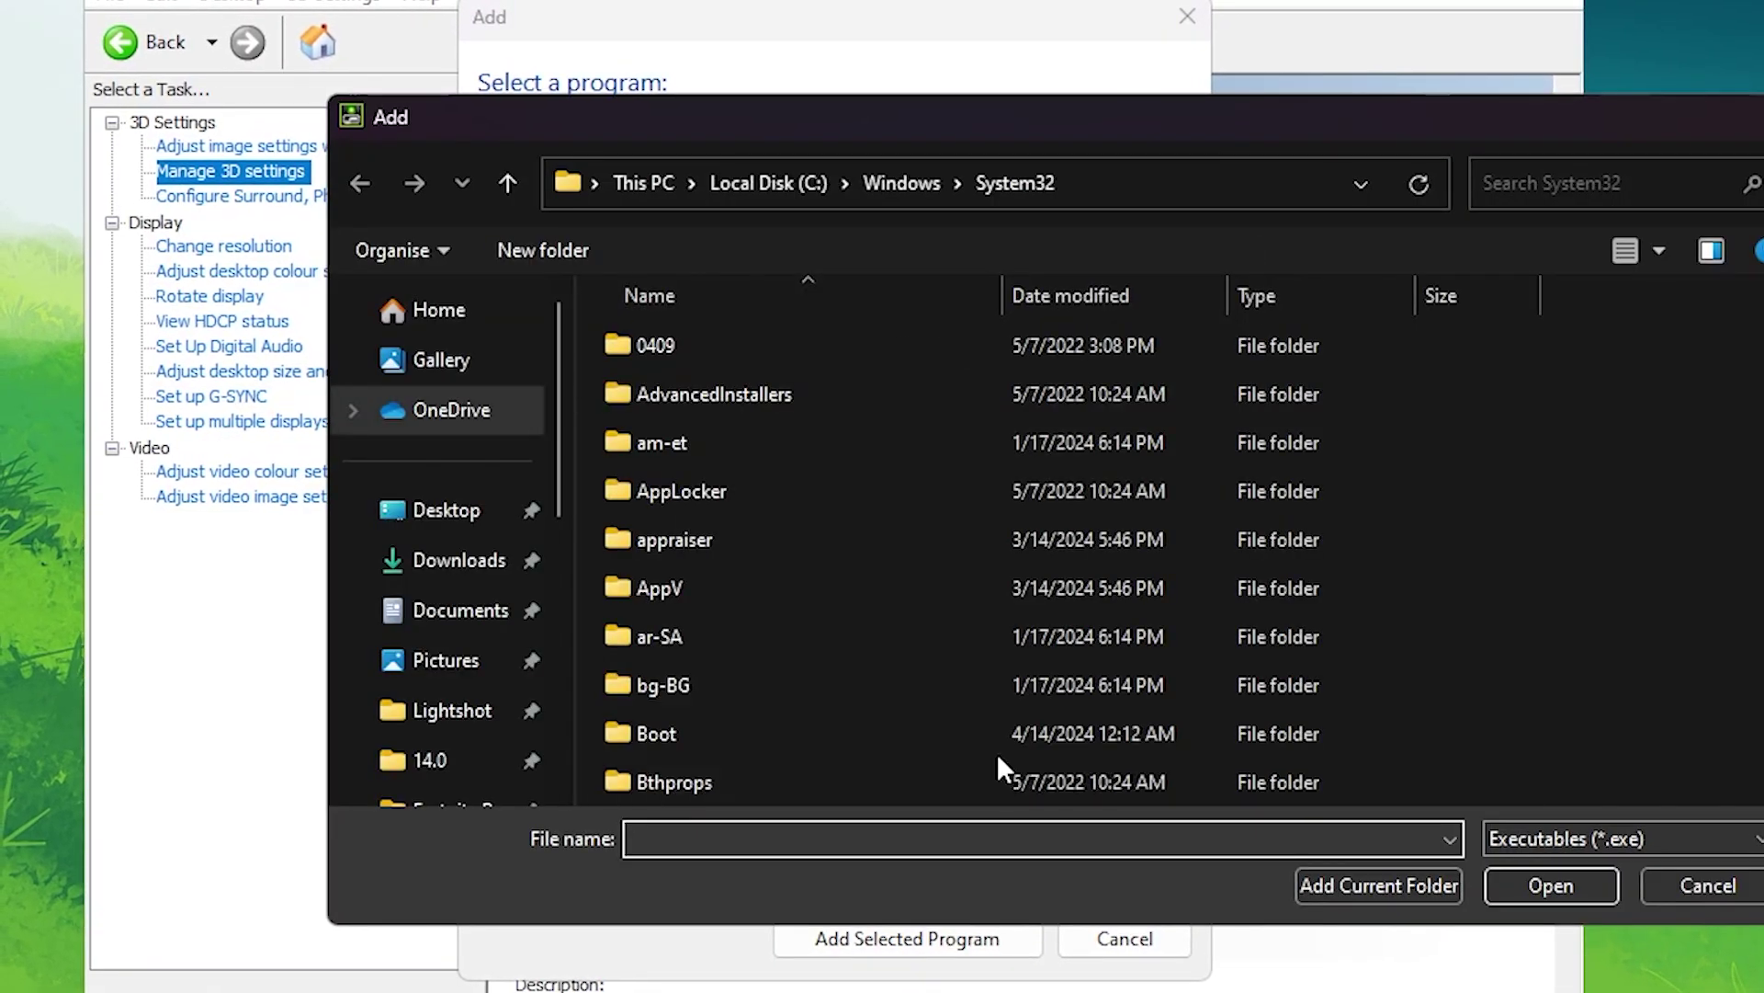
pyautogui.scroll(-3, 470, 620)
pyautogui.scroll(-3, 483, 663)
pyautogui.click(476, 648)
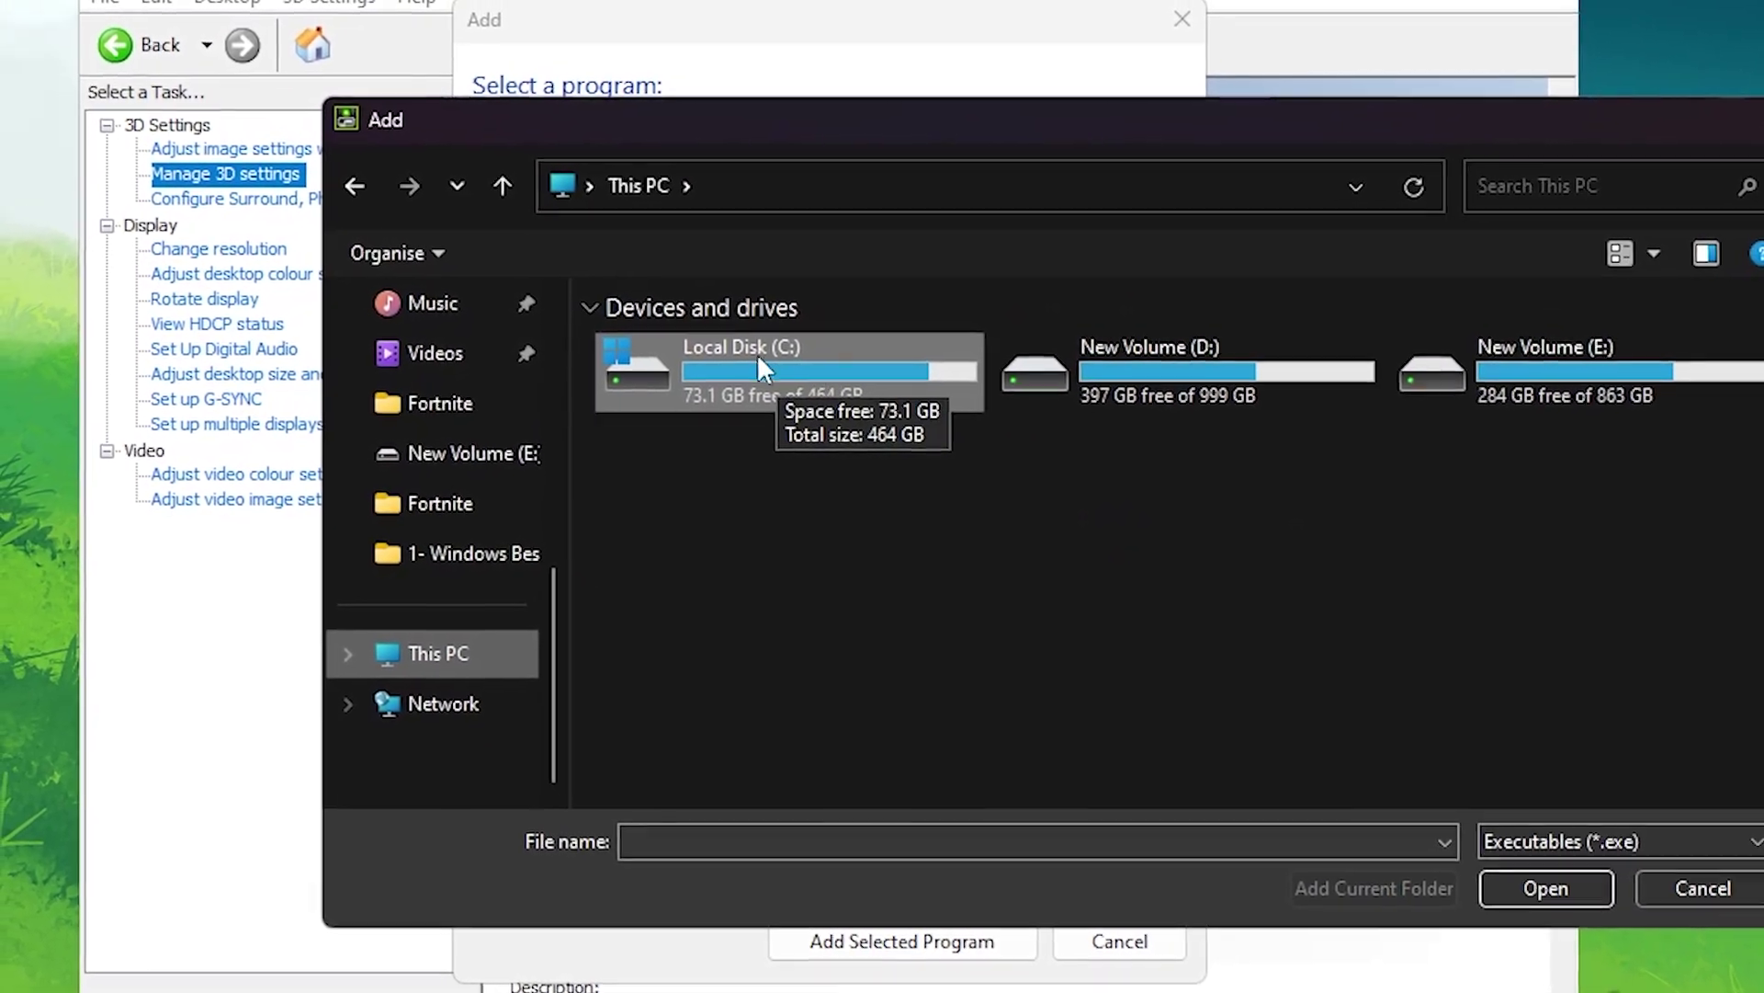
pyautogui.doubleClick(775, 361)
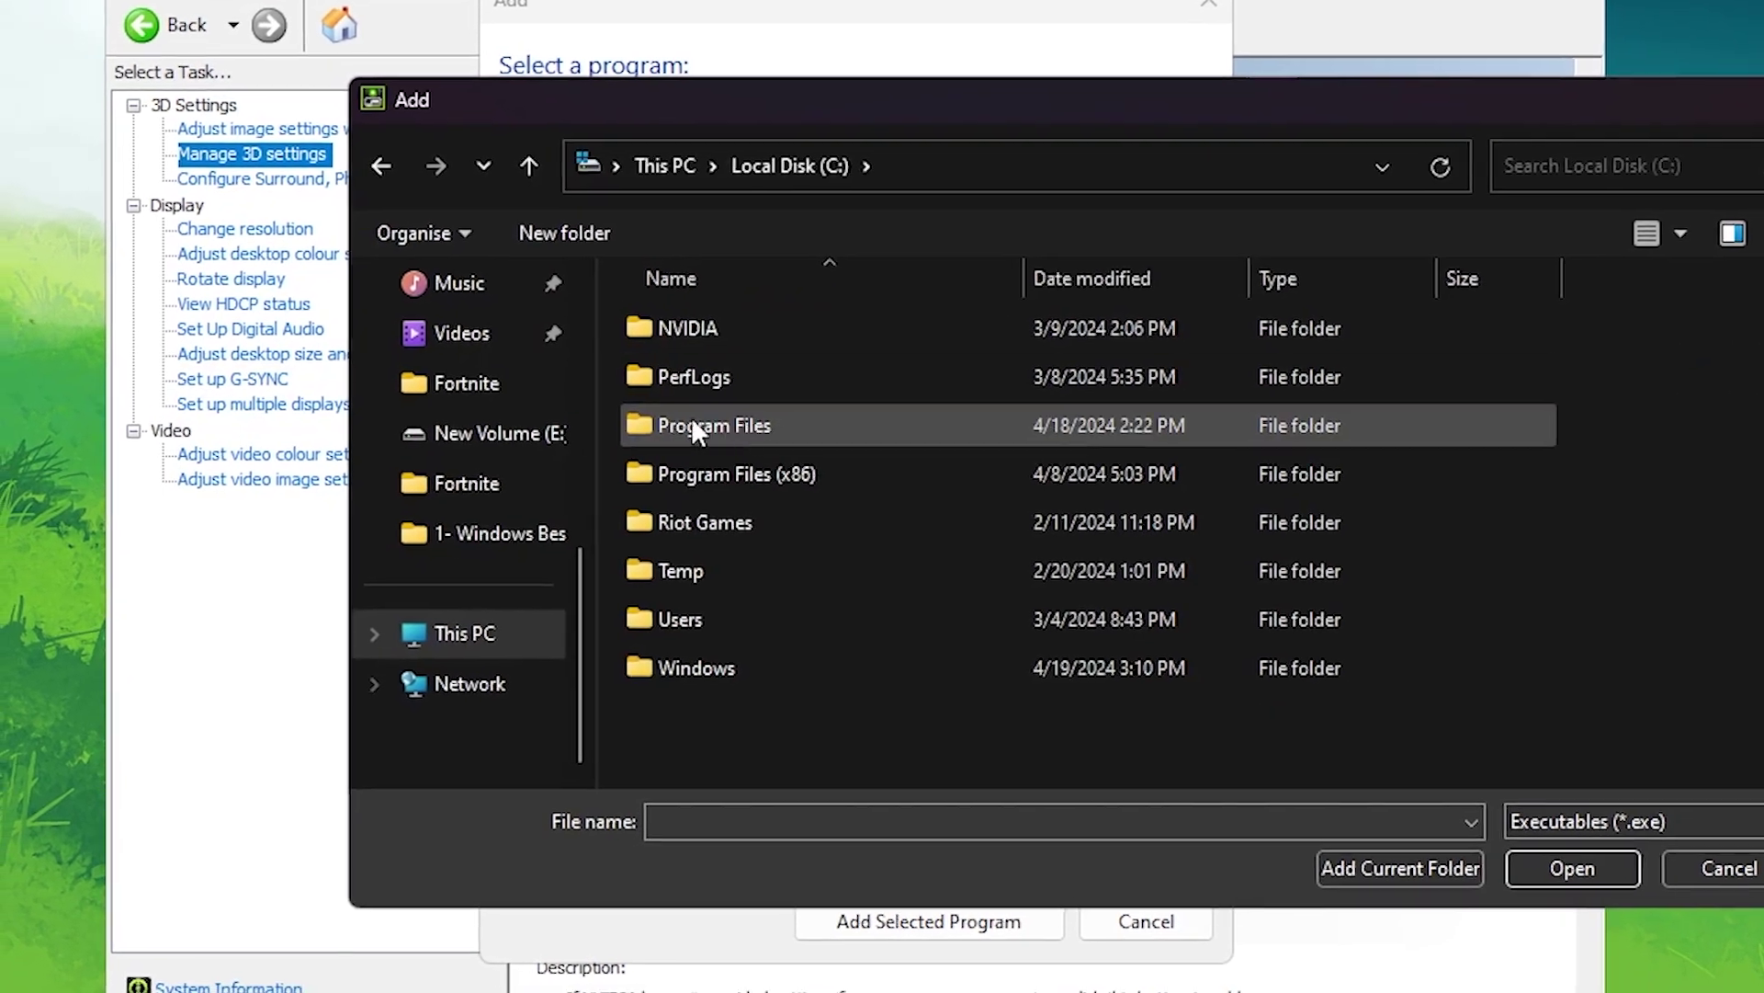
pyautogui.doubleClick(732, 439)
pyautogui.scroll(-3, 821, 539)
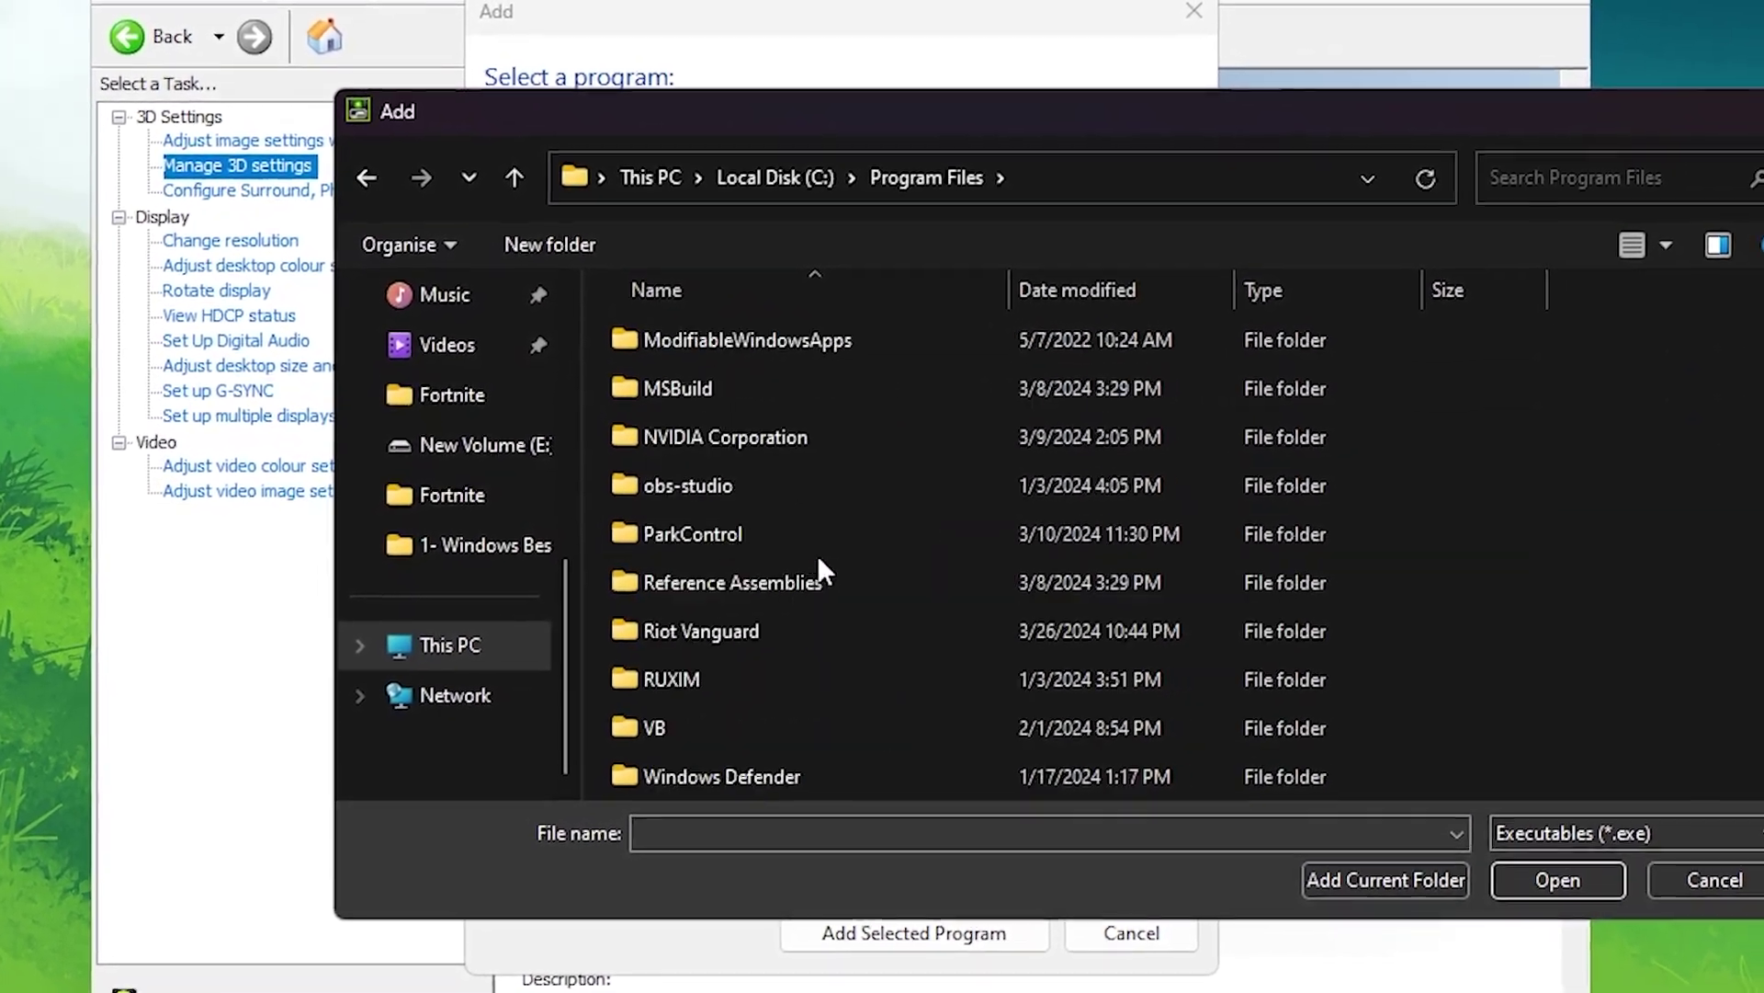
pyautogui.scroll(-1, 813, 553)
pyautogui.scroll(-1, 807, 559)
pyautogui.scroll(3, 800, 559)
pyautogui.scroll(3, 807, 560)
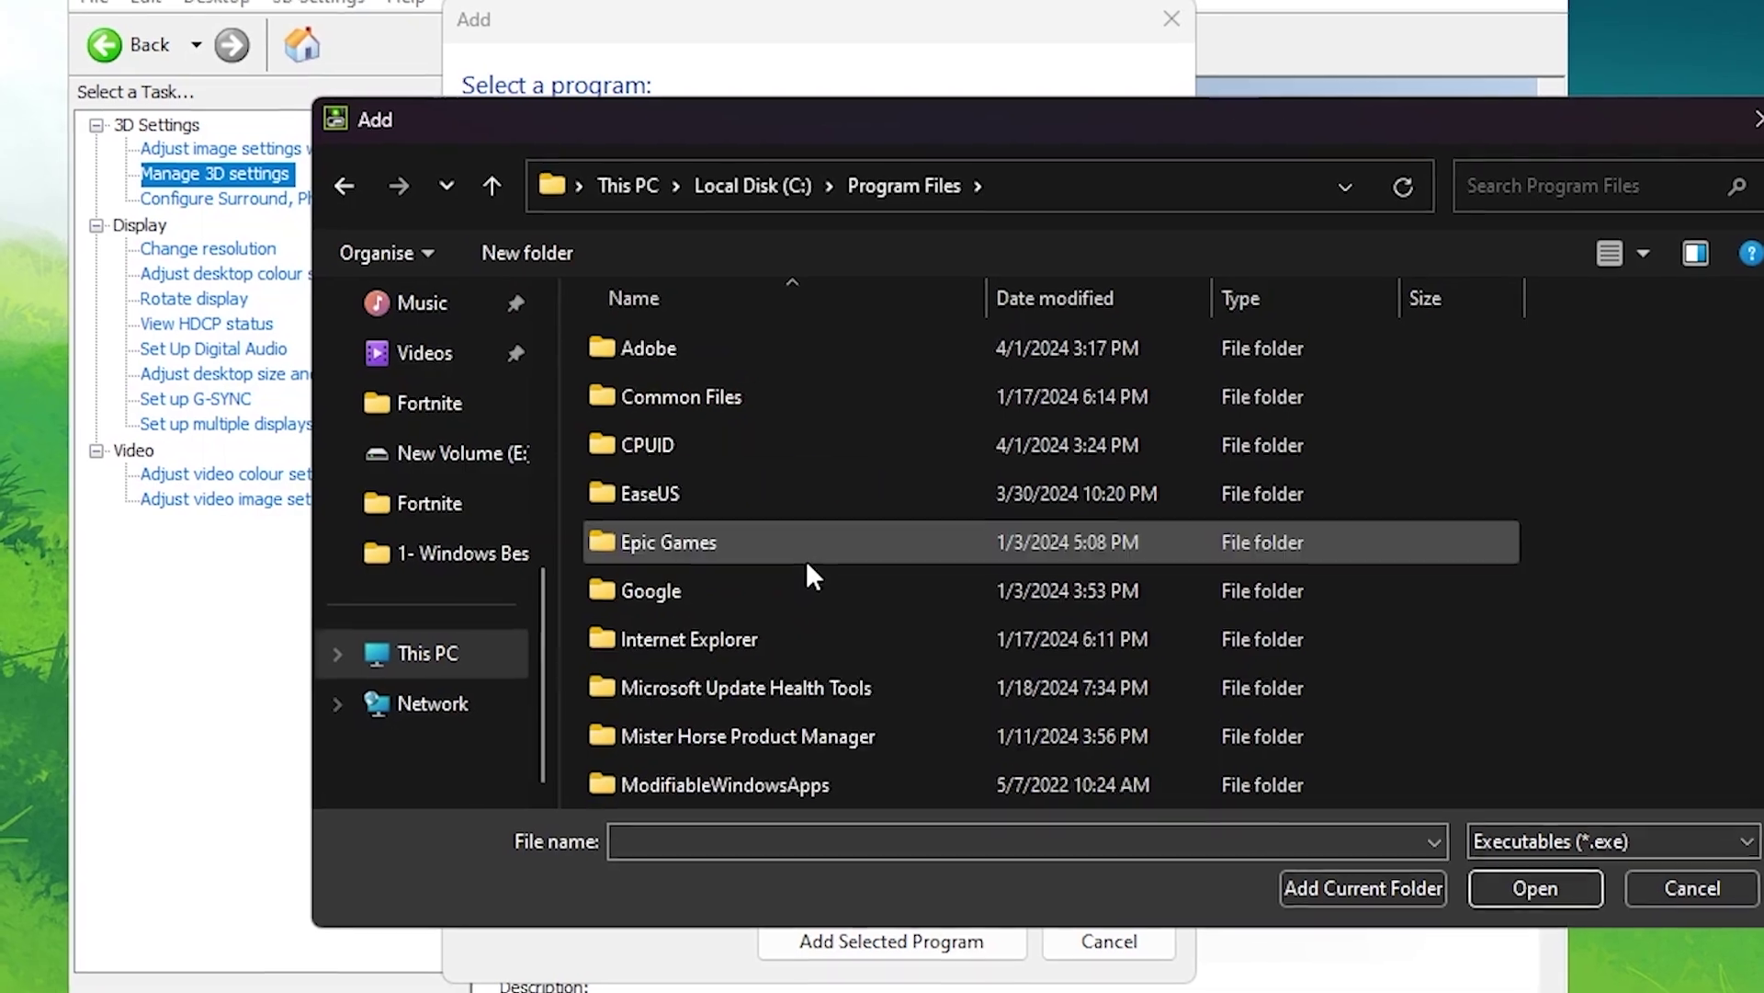
pyautogui.doubleClick(714, 542)
pyautogui.doubleClick(669, 347)
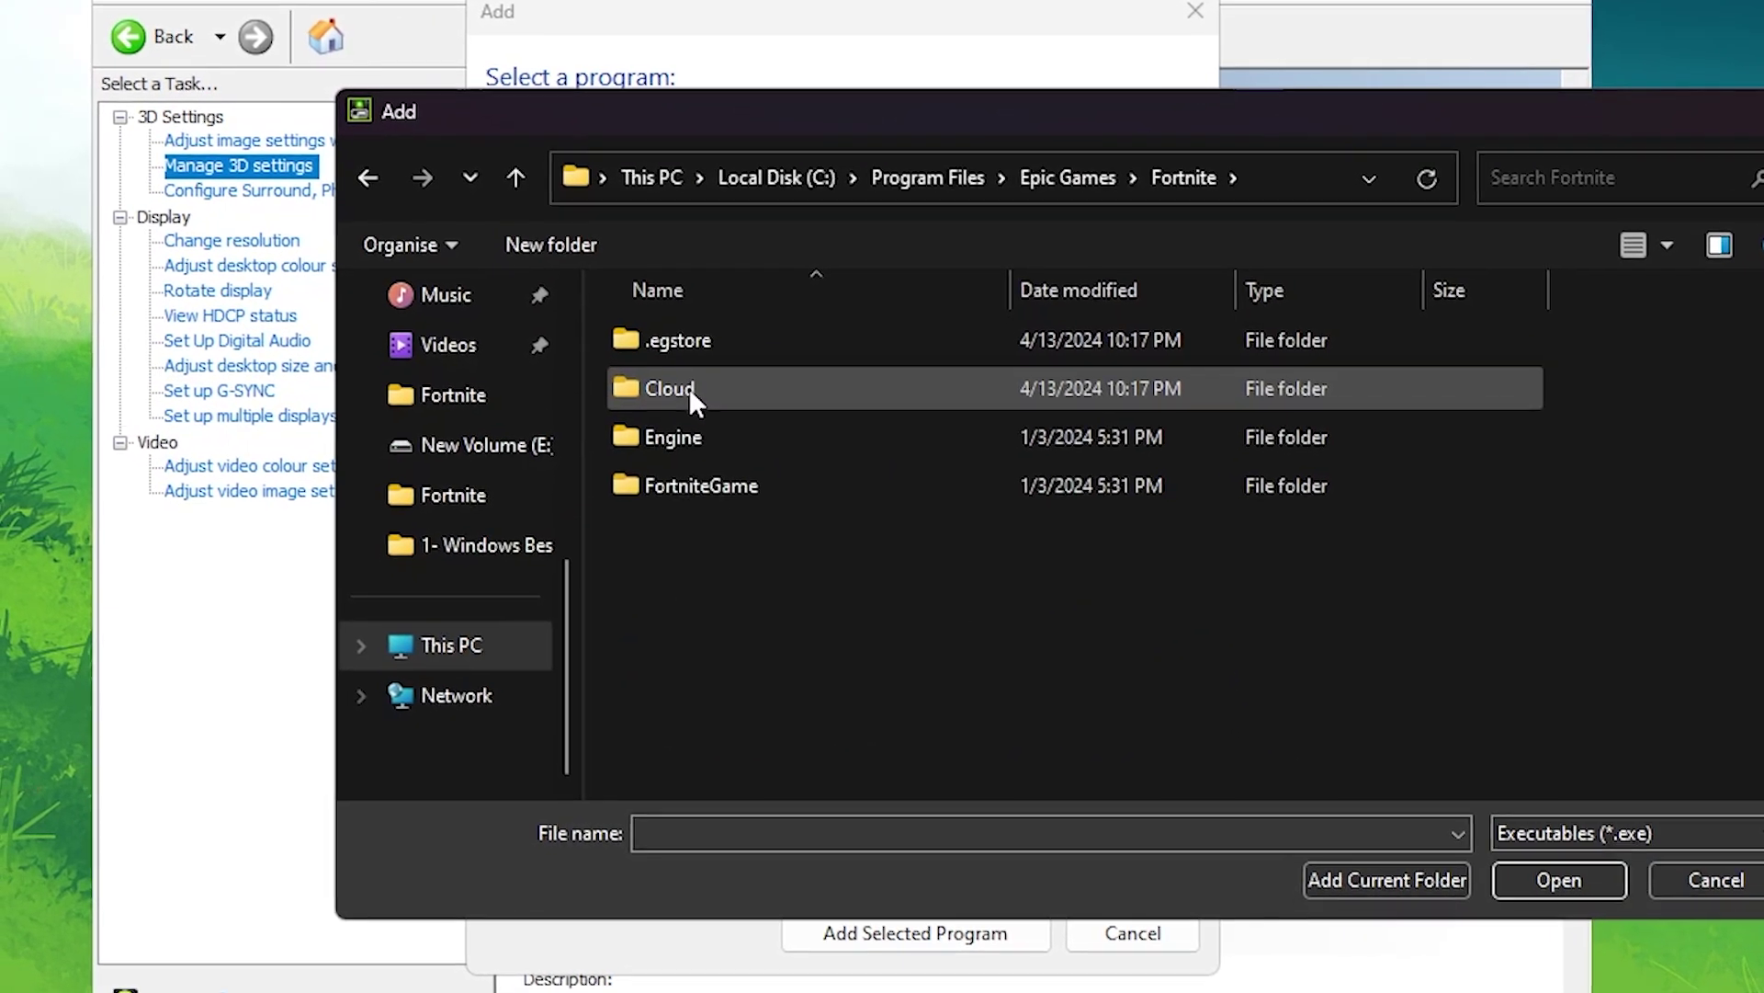
pyautogui.doubleClick(715, 332)
pyautogui.doubleClick(696, 394)
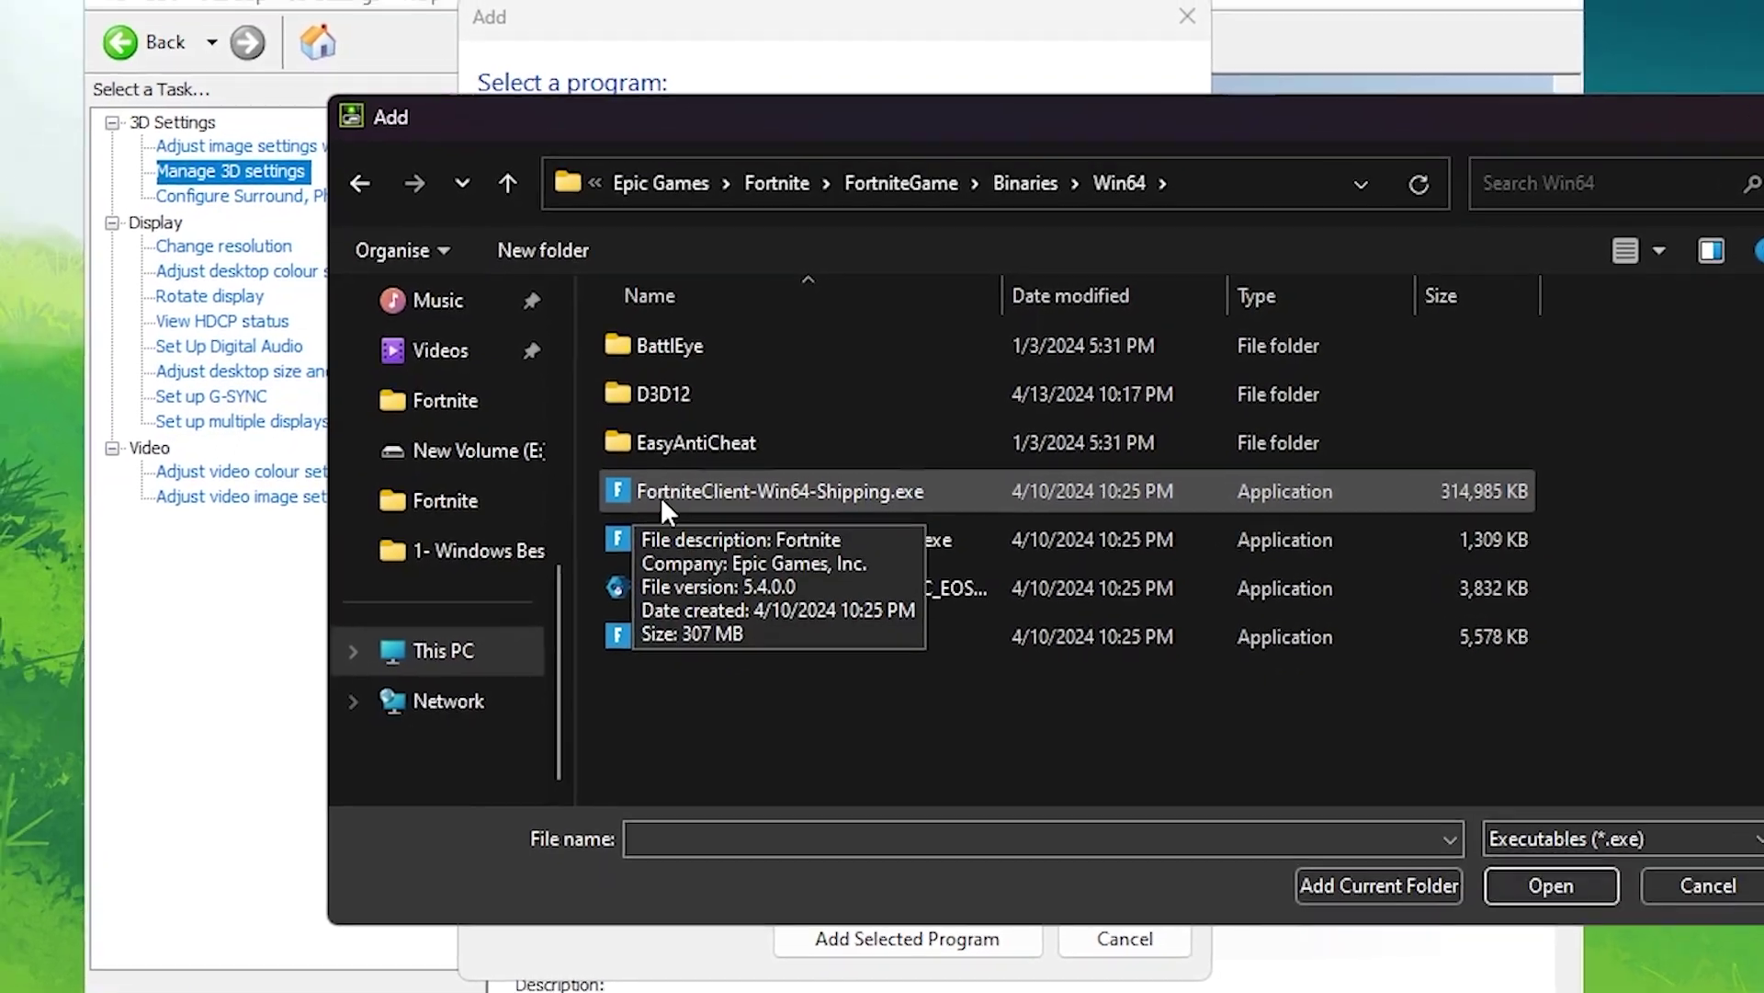
pyautogui.click(899, 476)
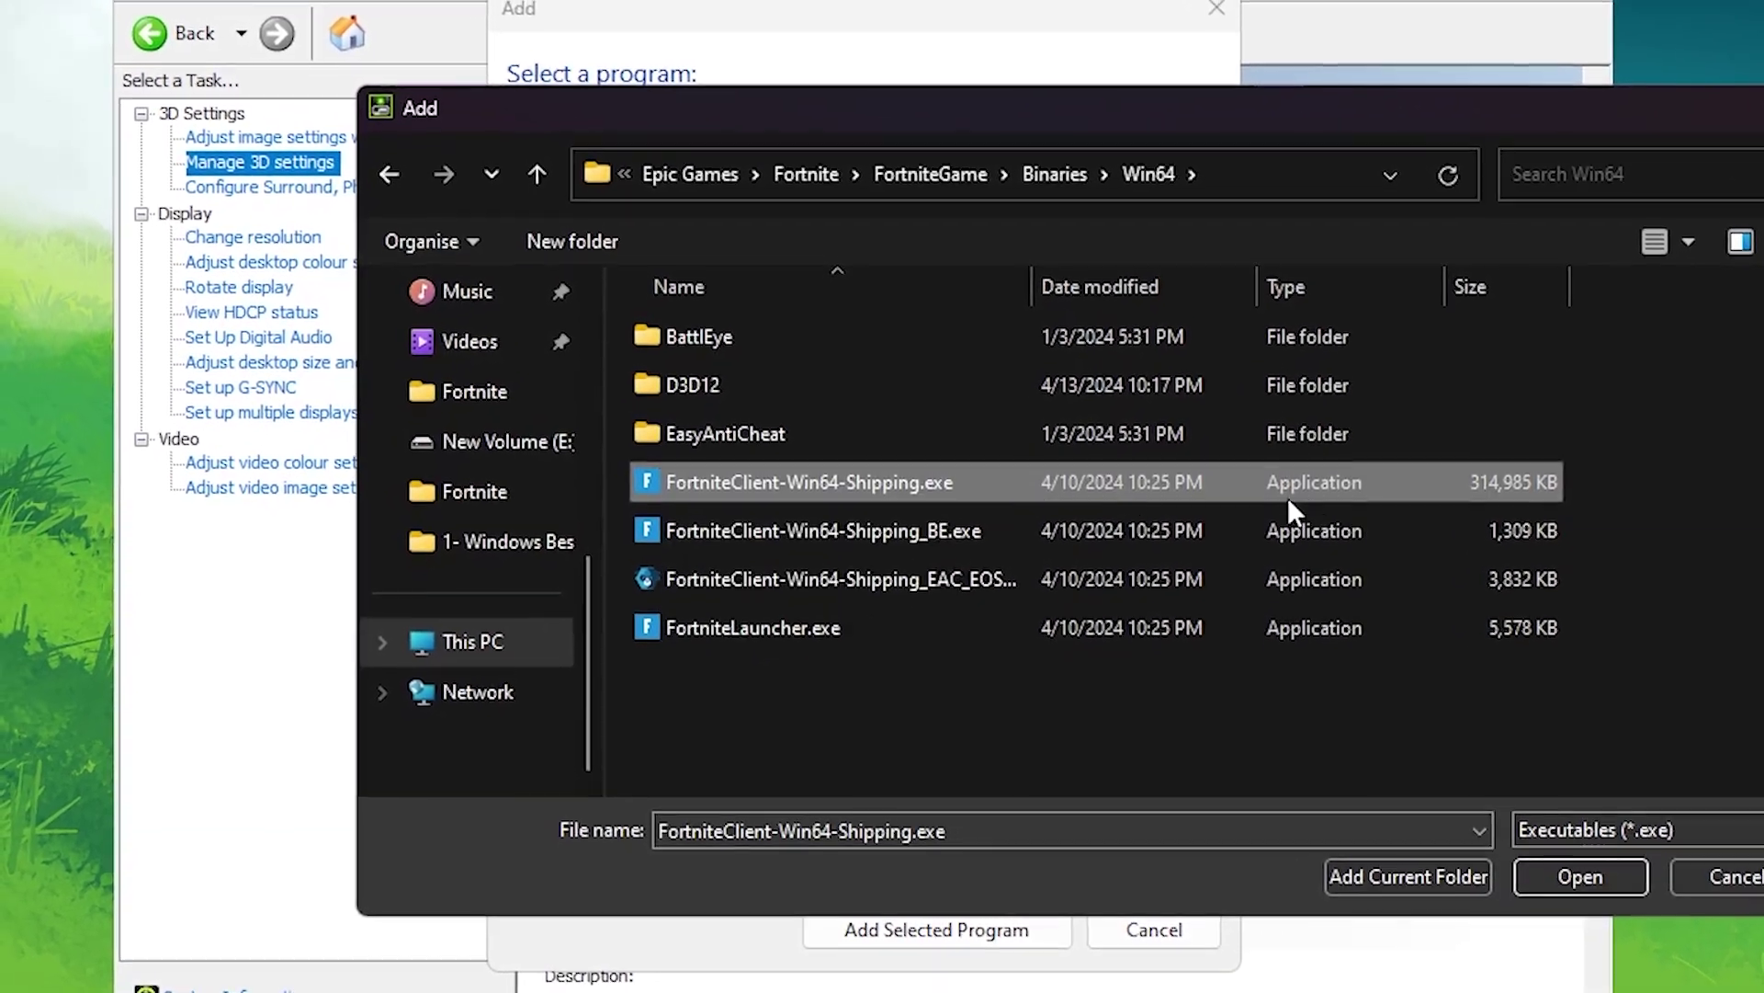
pyautogui.click(1535, 870)
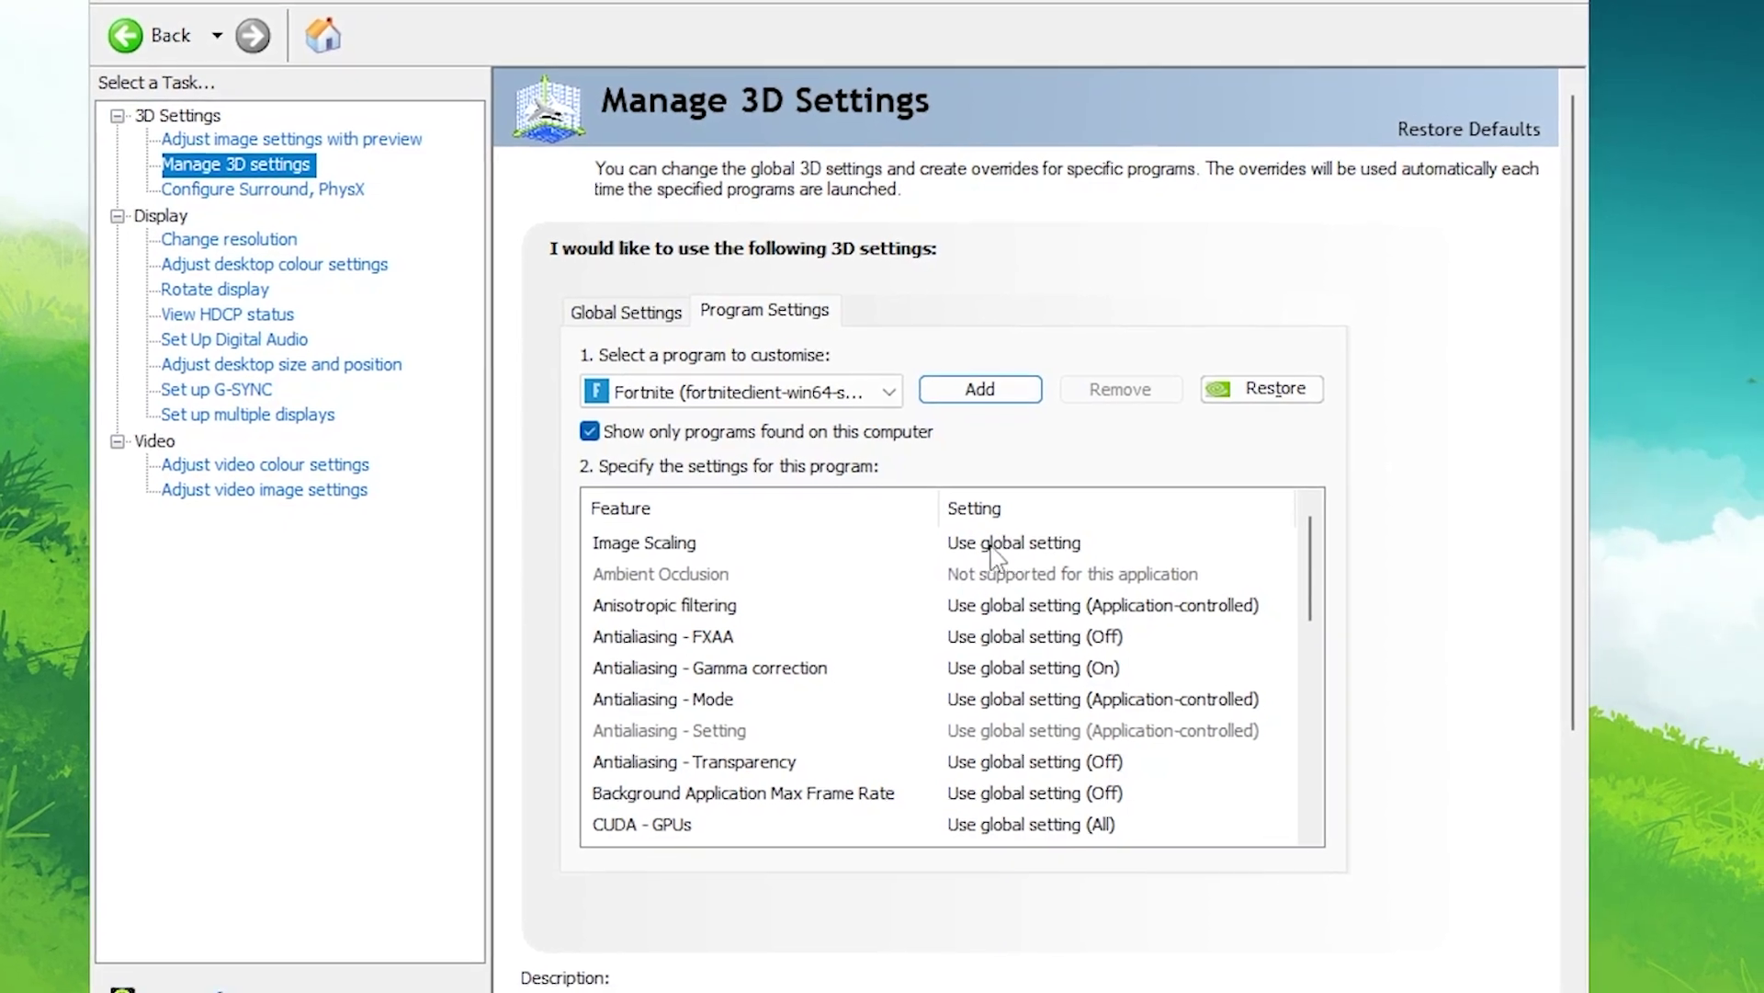
pyautogui.scroll(-6, 1079, 558)
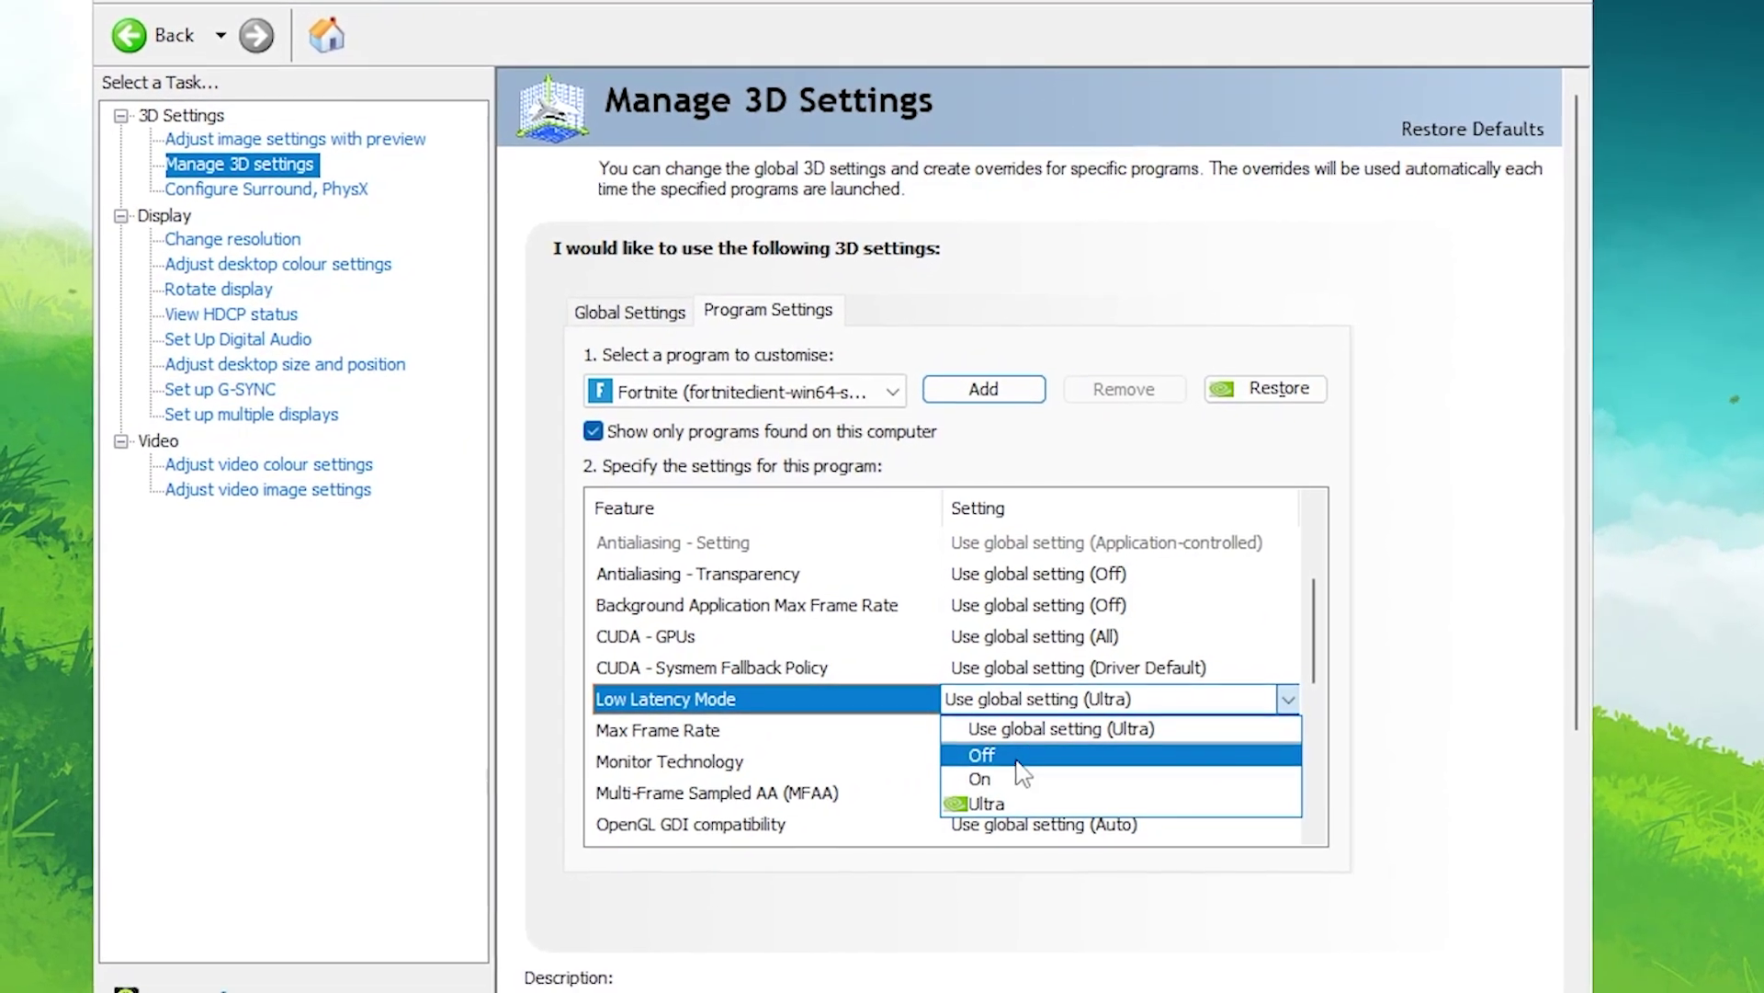
# Set Fortnite's Low Latency Mode to Ultra and power management to Prefer maximum performance.
pyautogui.click(1027, 811)
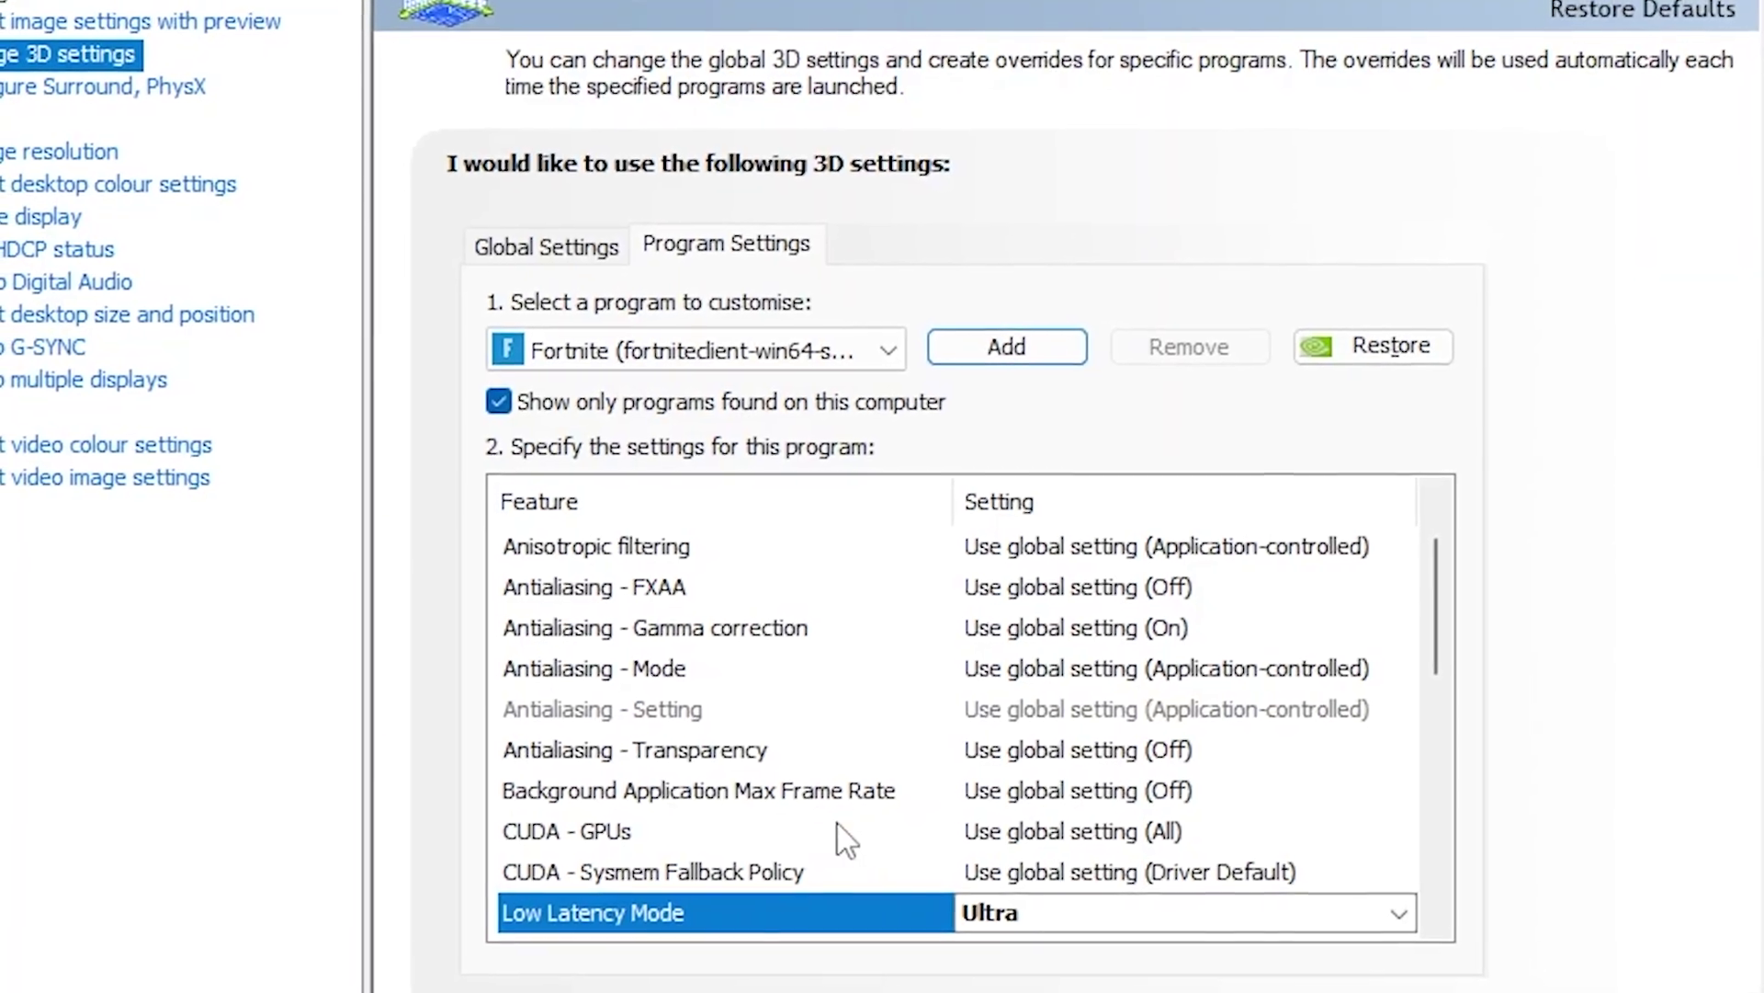
pyautogui.scroll(-9, 862, 889)
pyautogui.click(744, 789)
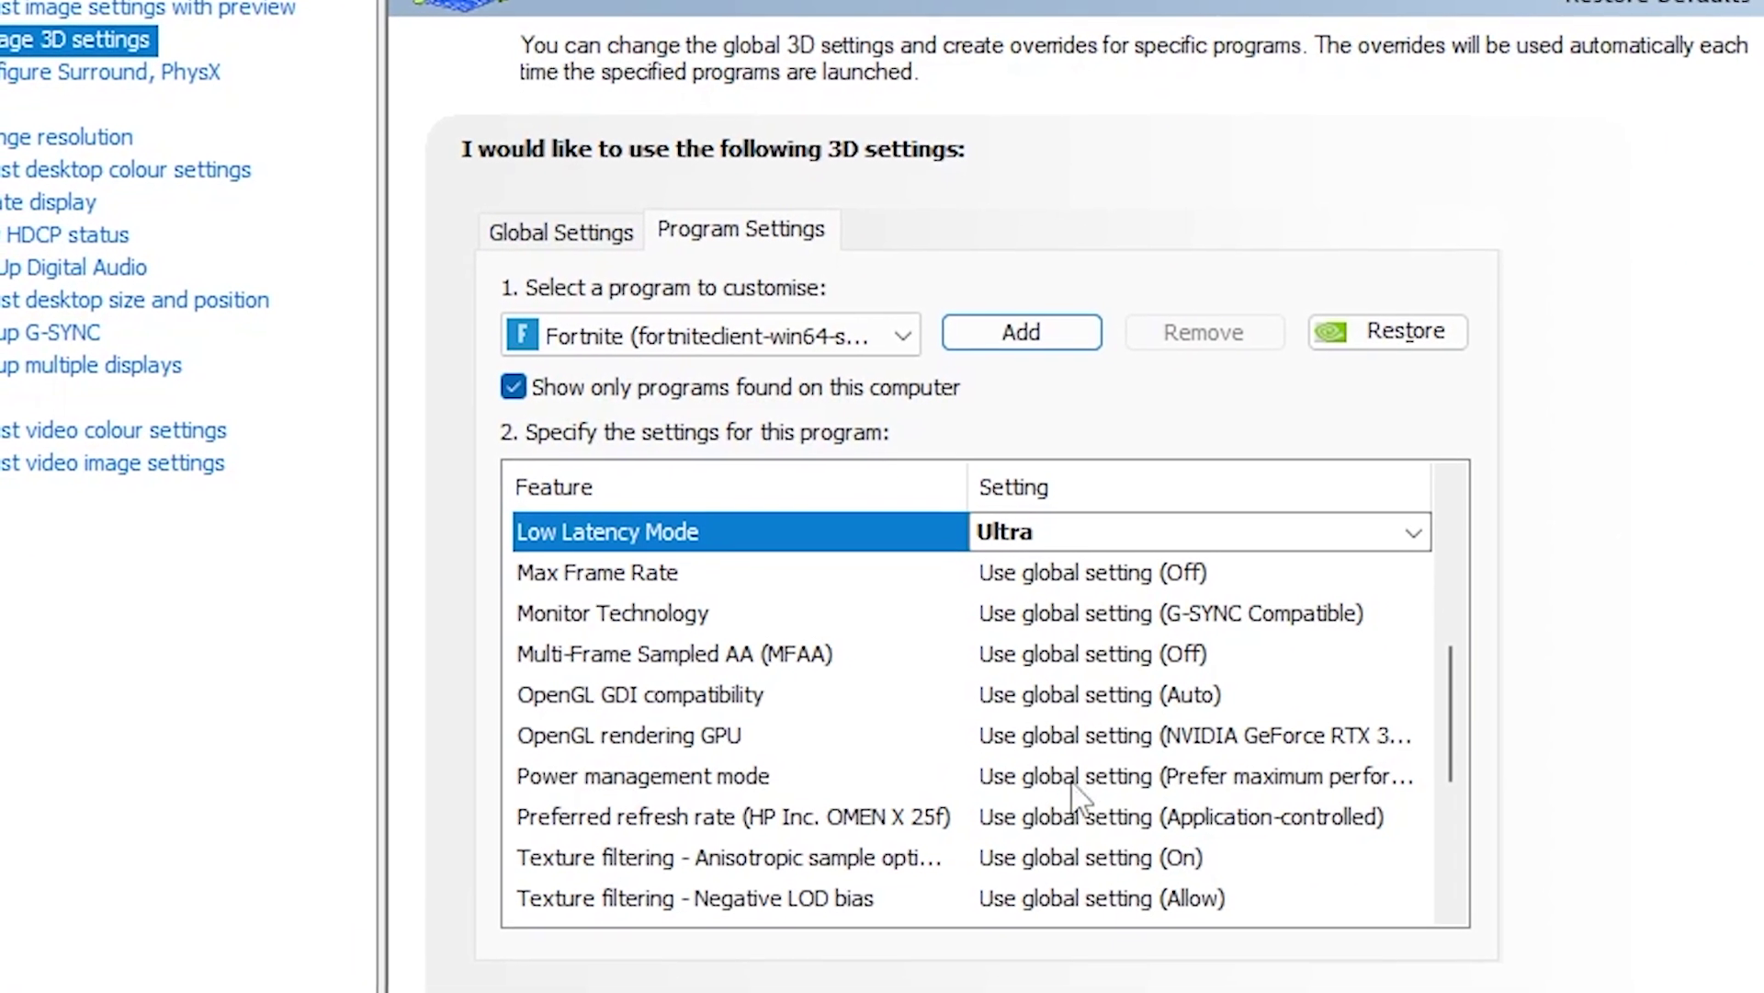
pyautogui.click(1406, 787)
pyautogui.click(1158, 875)
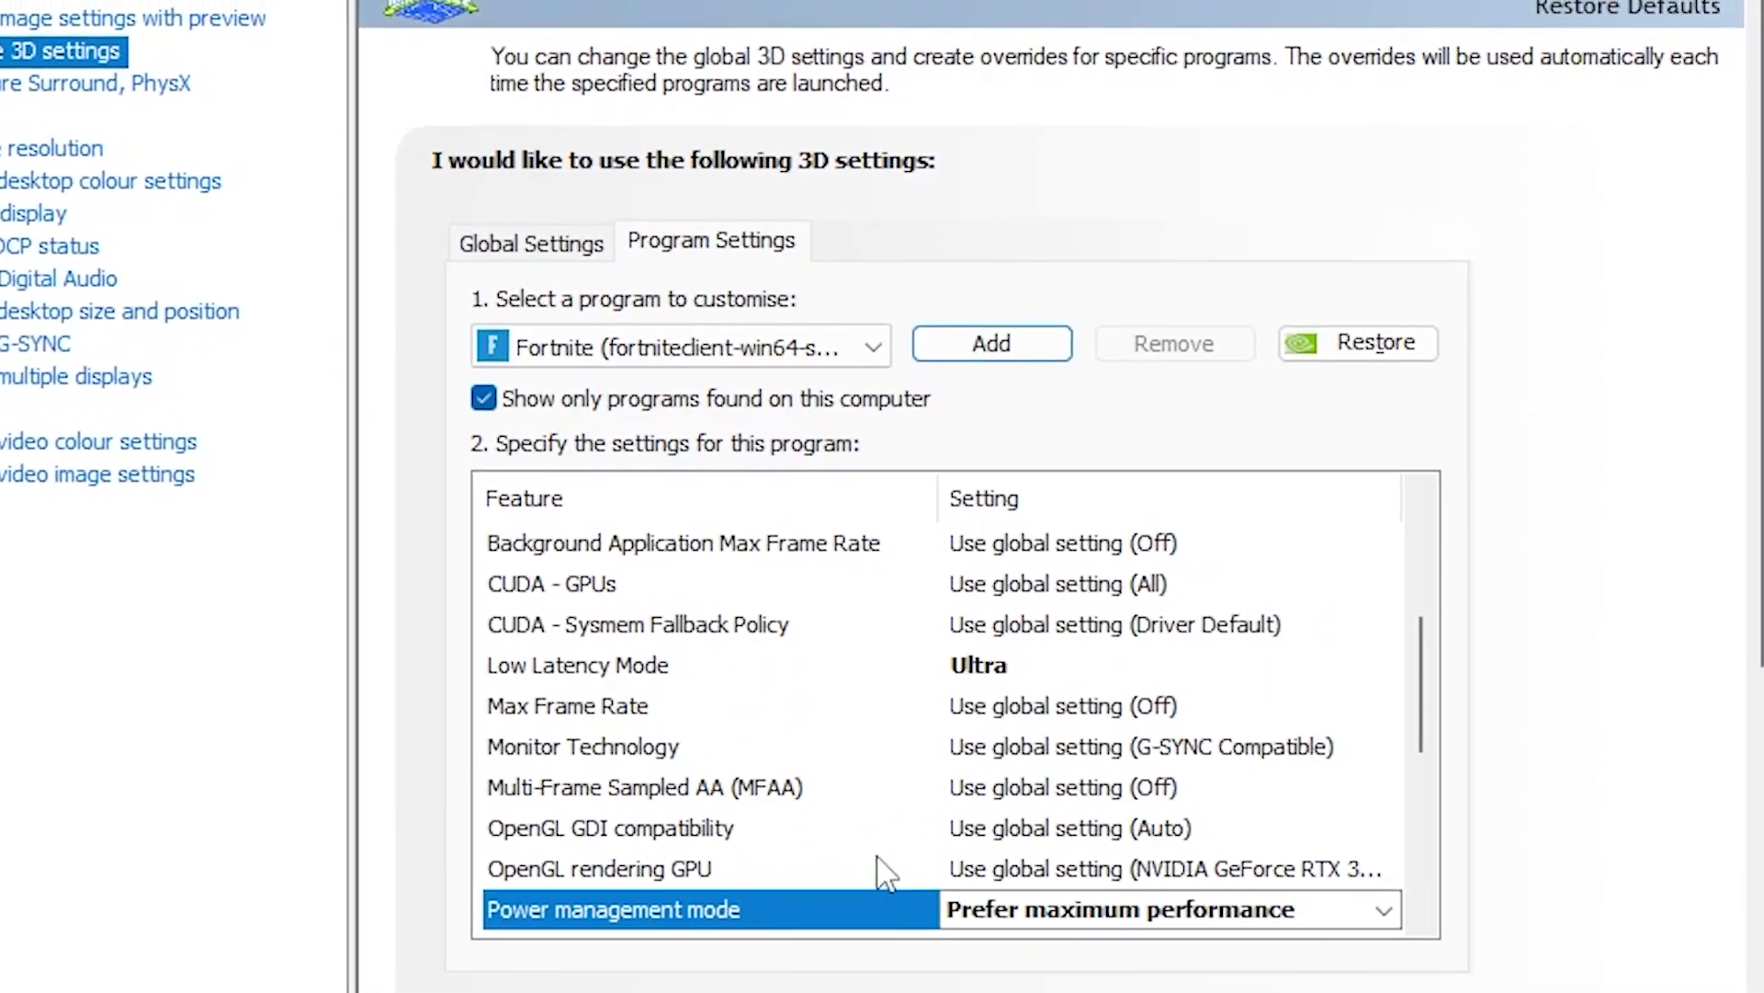
# Render OpenGL on the RTX 3070, set texture filtering to High performance, and turn threaded optimisation on.
pyautogui.click(1082, 874)
pyautogui.click(1162, 974)
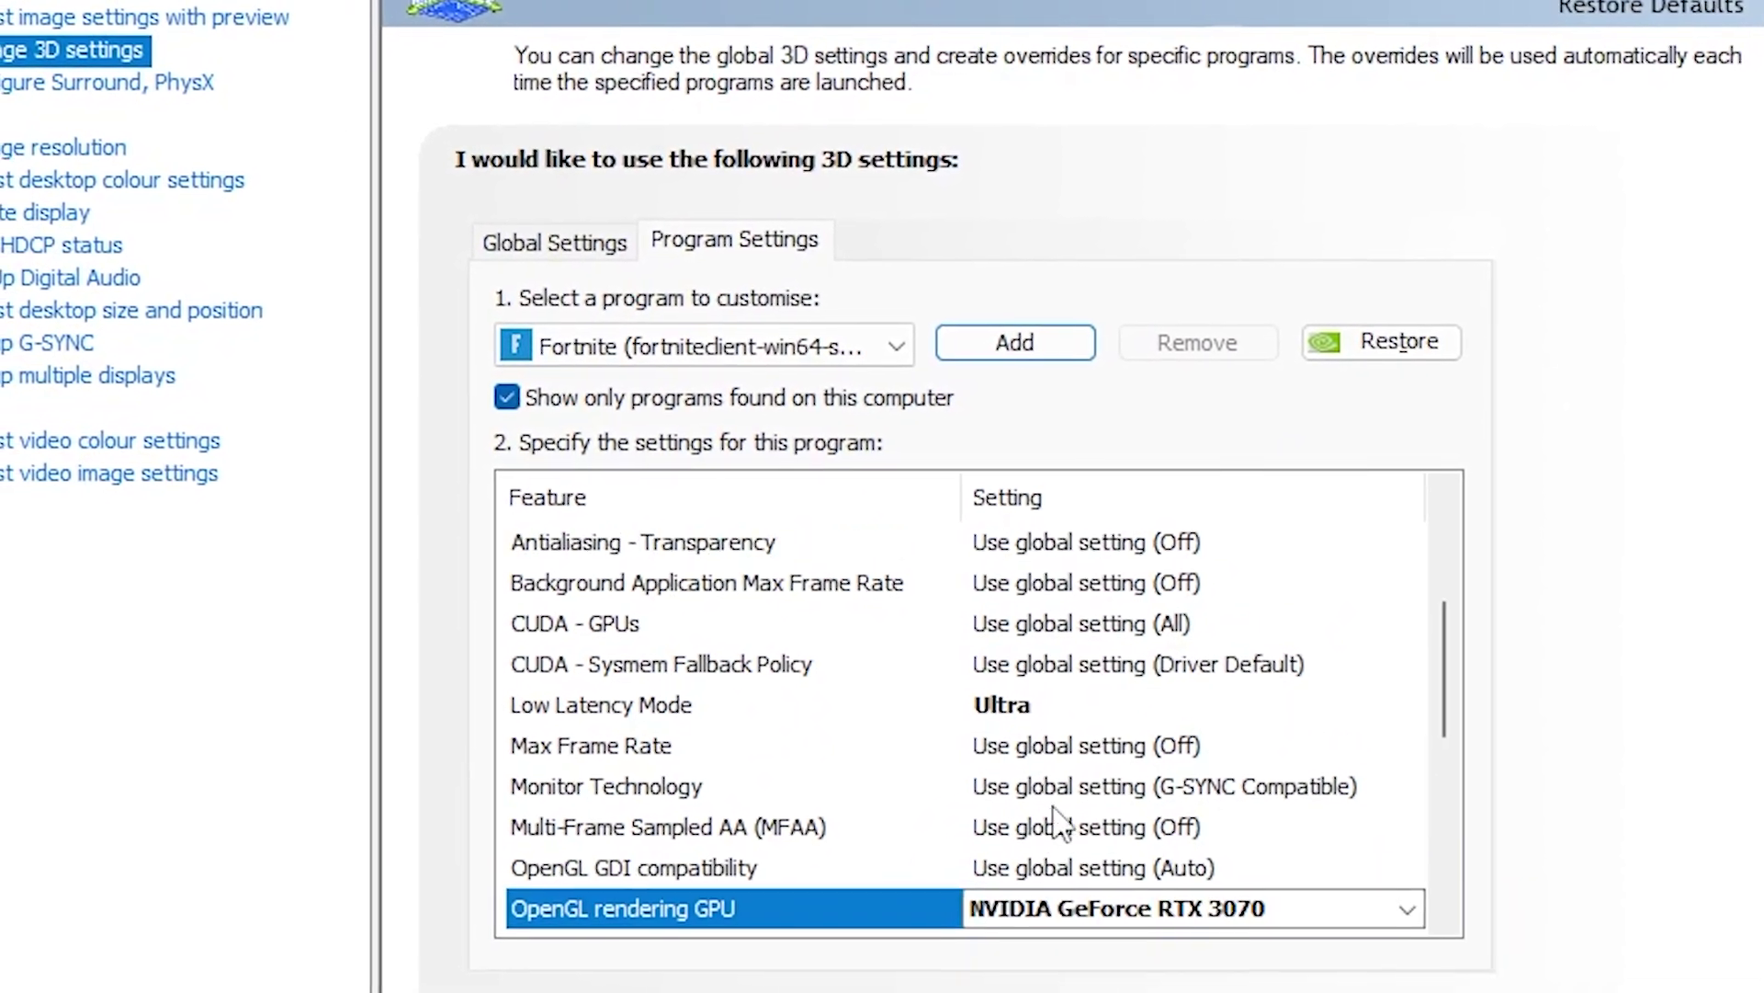
pyautogui.scroll(-3, 1121, 751)
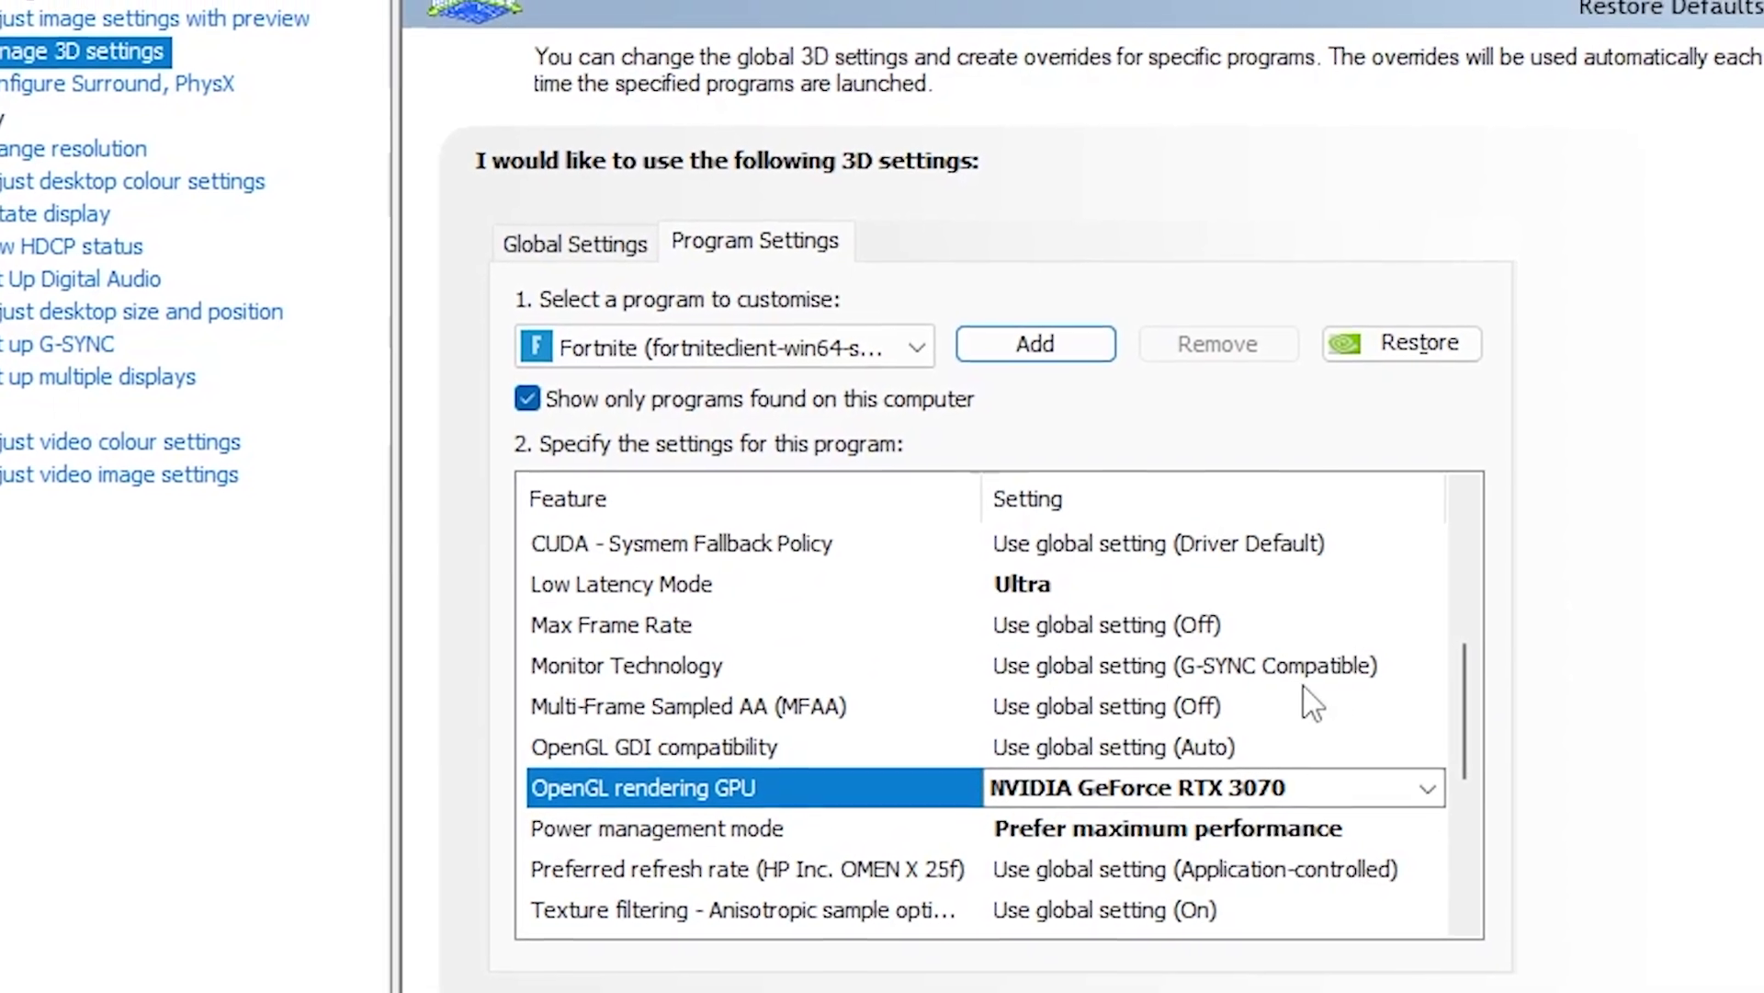
pyautogui.scroll(-3, 744, 679)
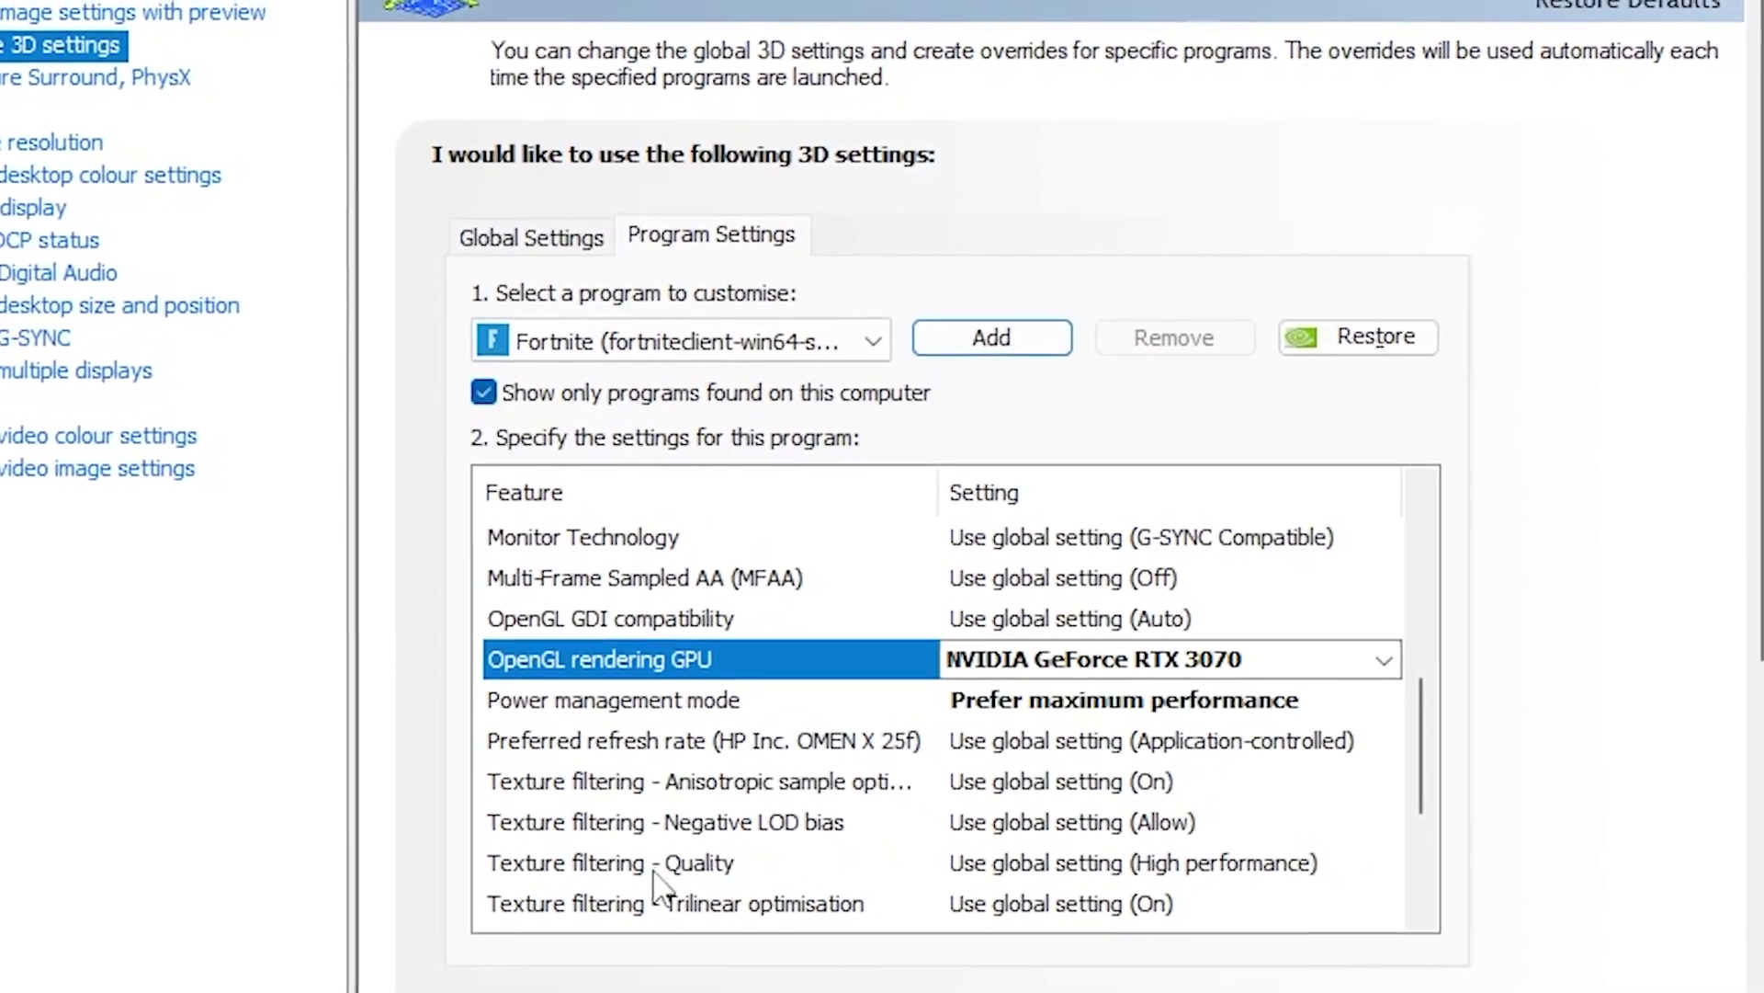
pyautogui.click(575, 871)
pyautogui.click(1144, 868)
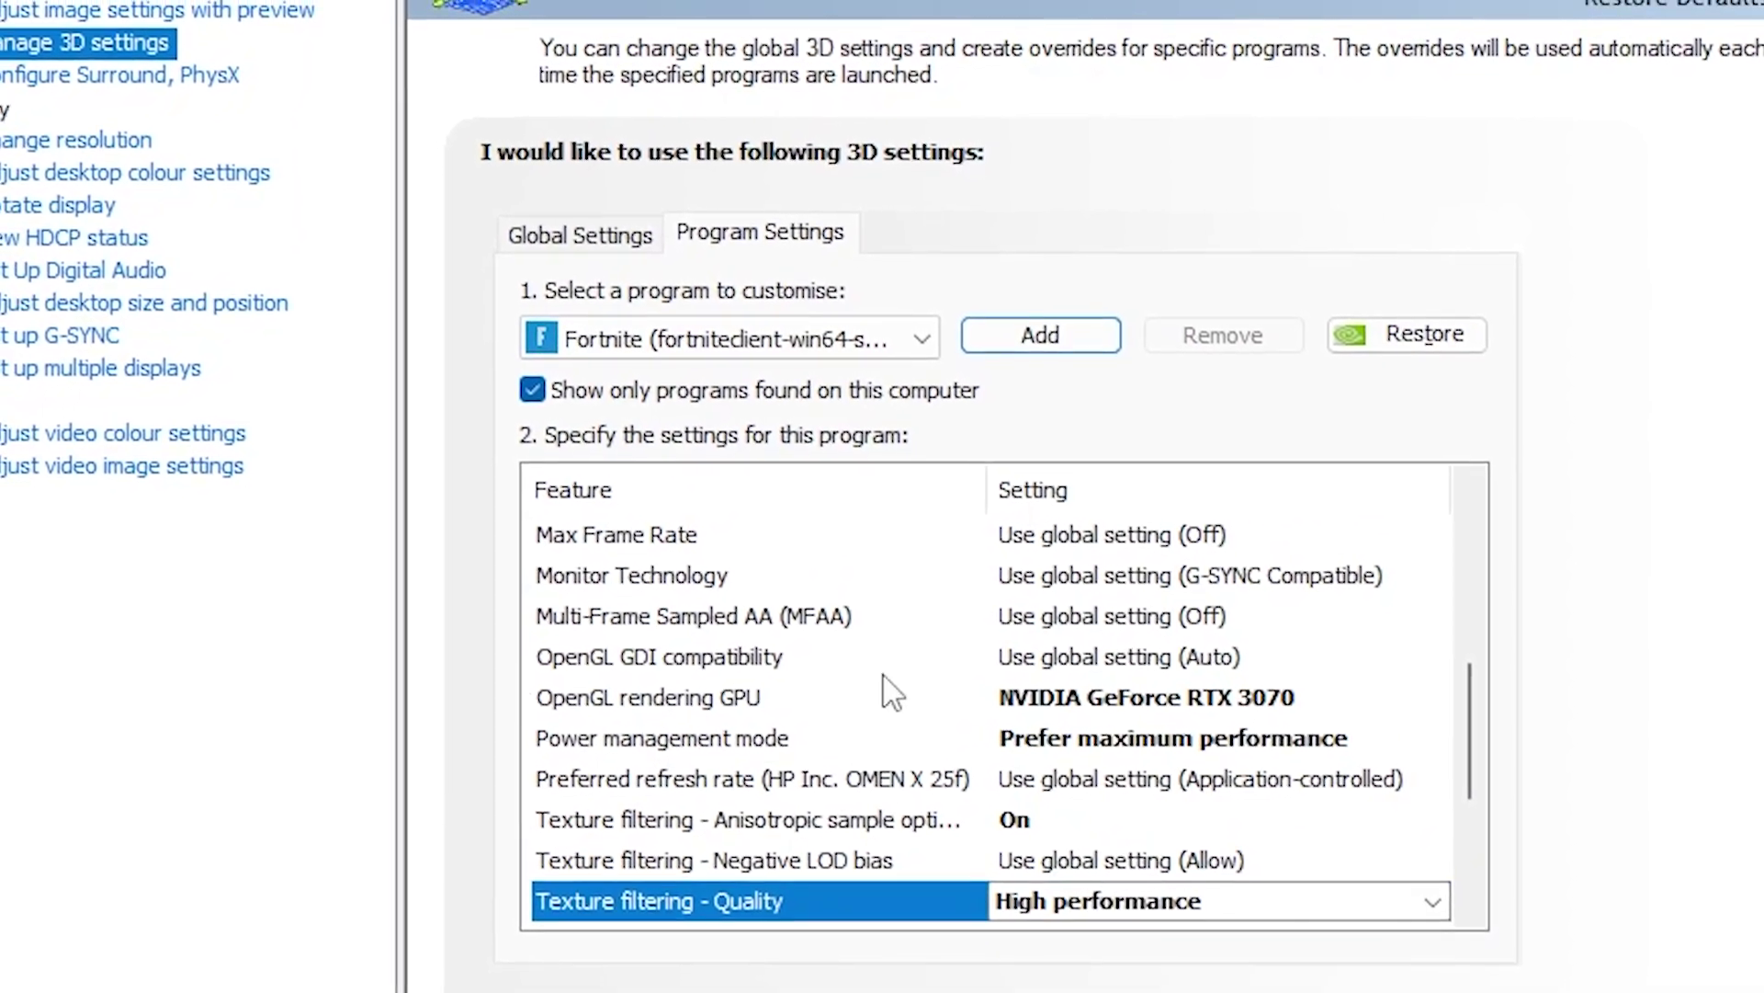
pyautogui.scroll(-3, 850, 709)
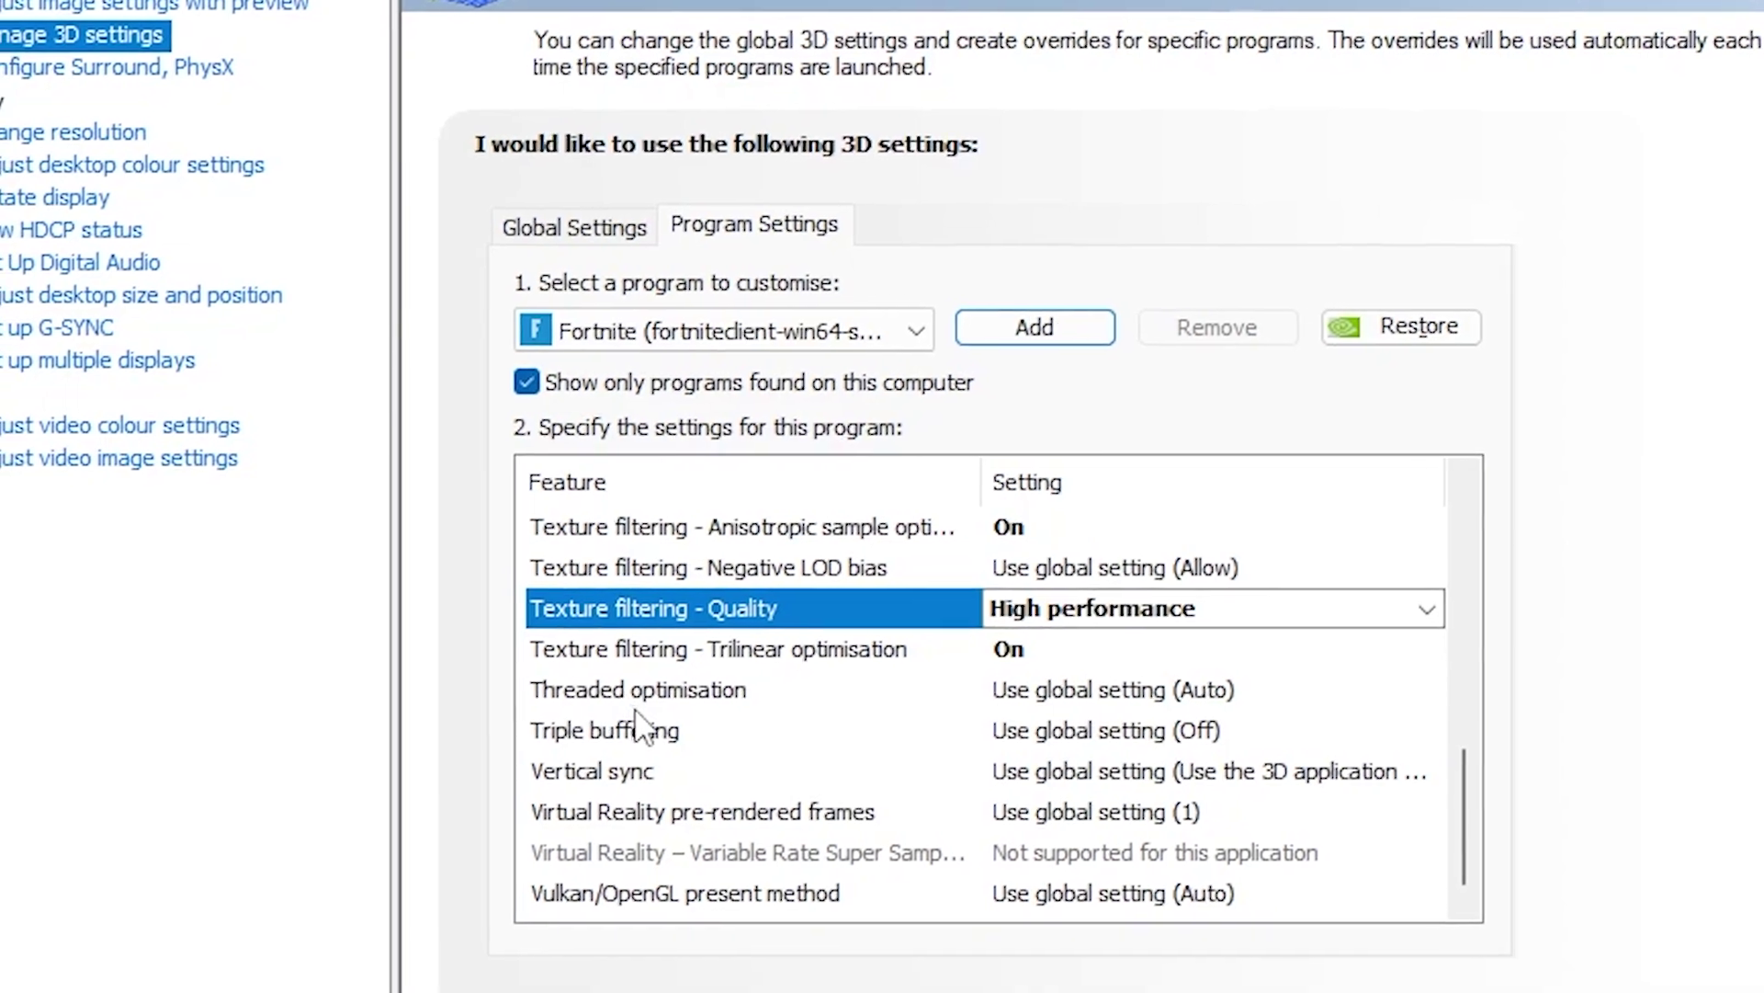
pyautogui.click(1133, 706)
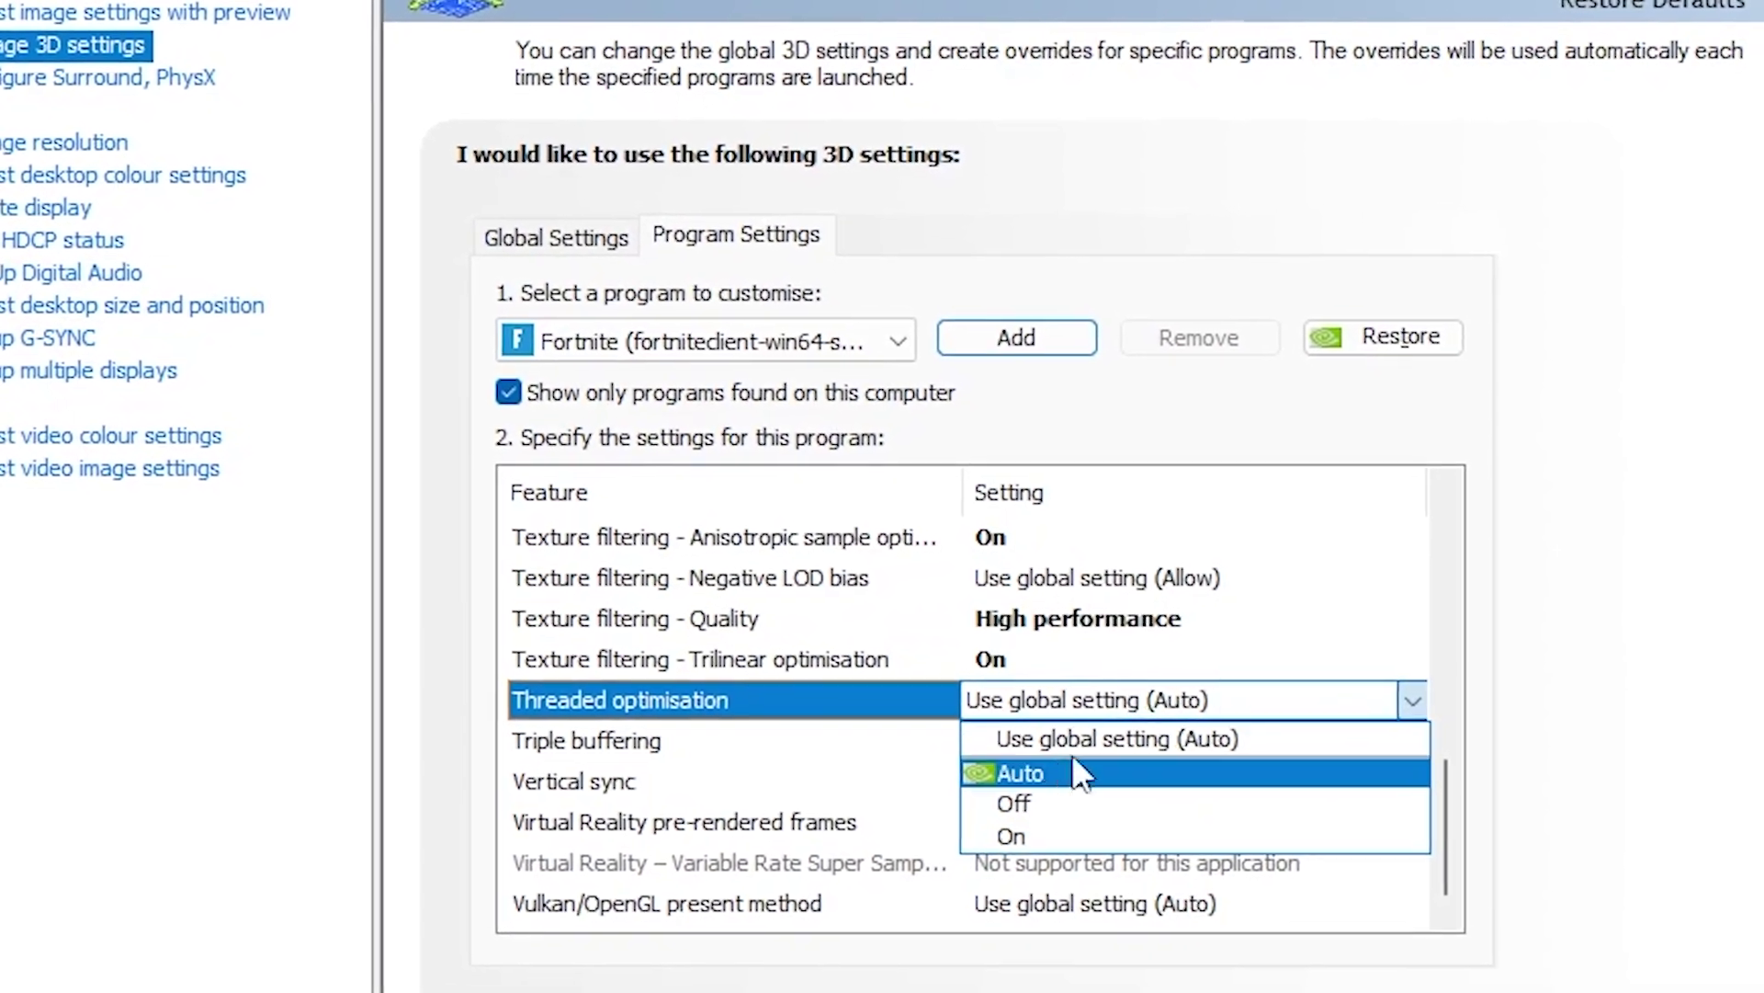
pyautogui.click(1023, 842)
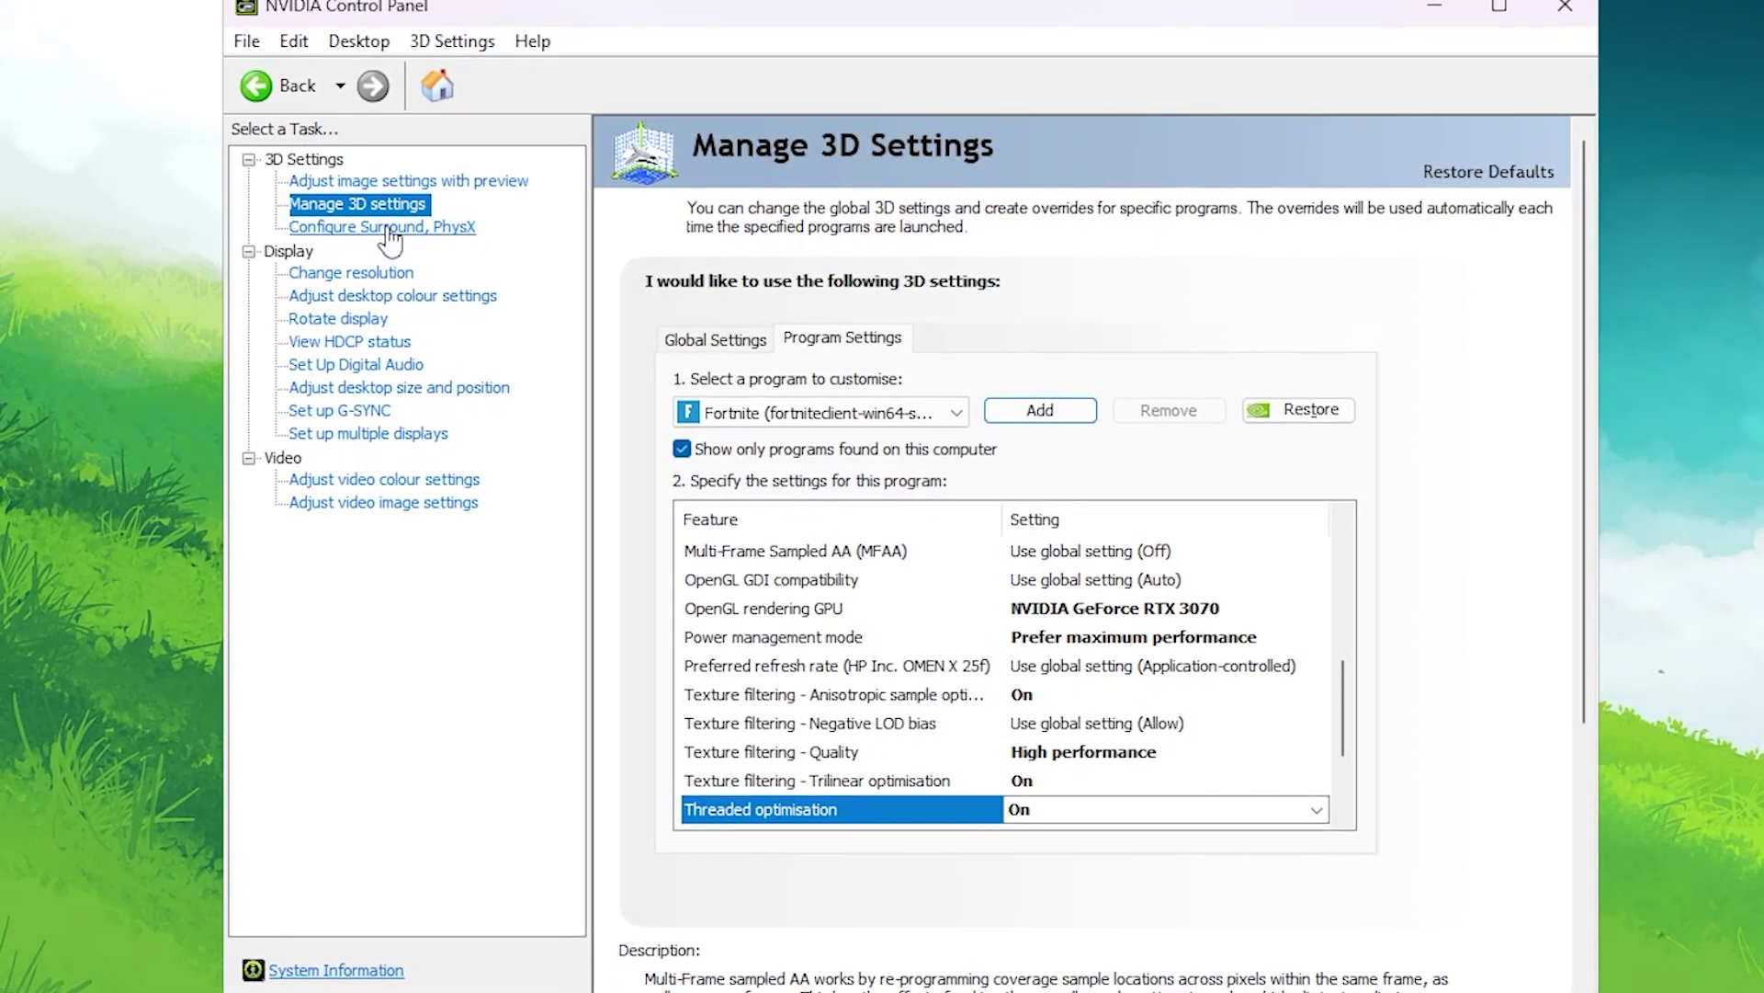
# Under Configure Surround, PhysX, set the PhysX processor to NVIDIA GeForce RTX 3070.
pyautogui.click(381, 228)
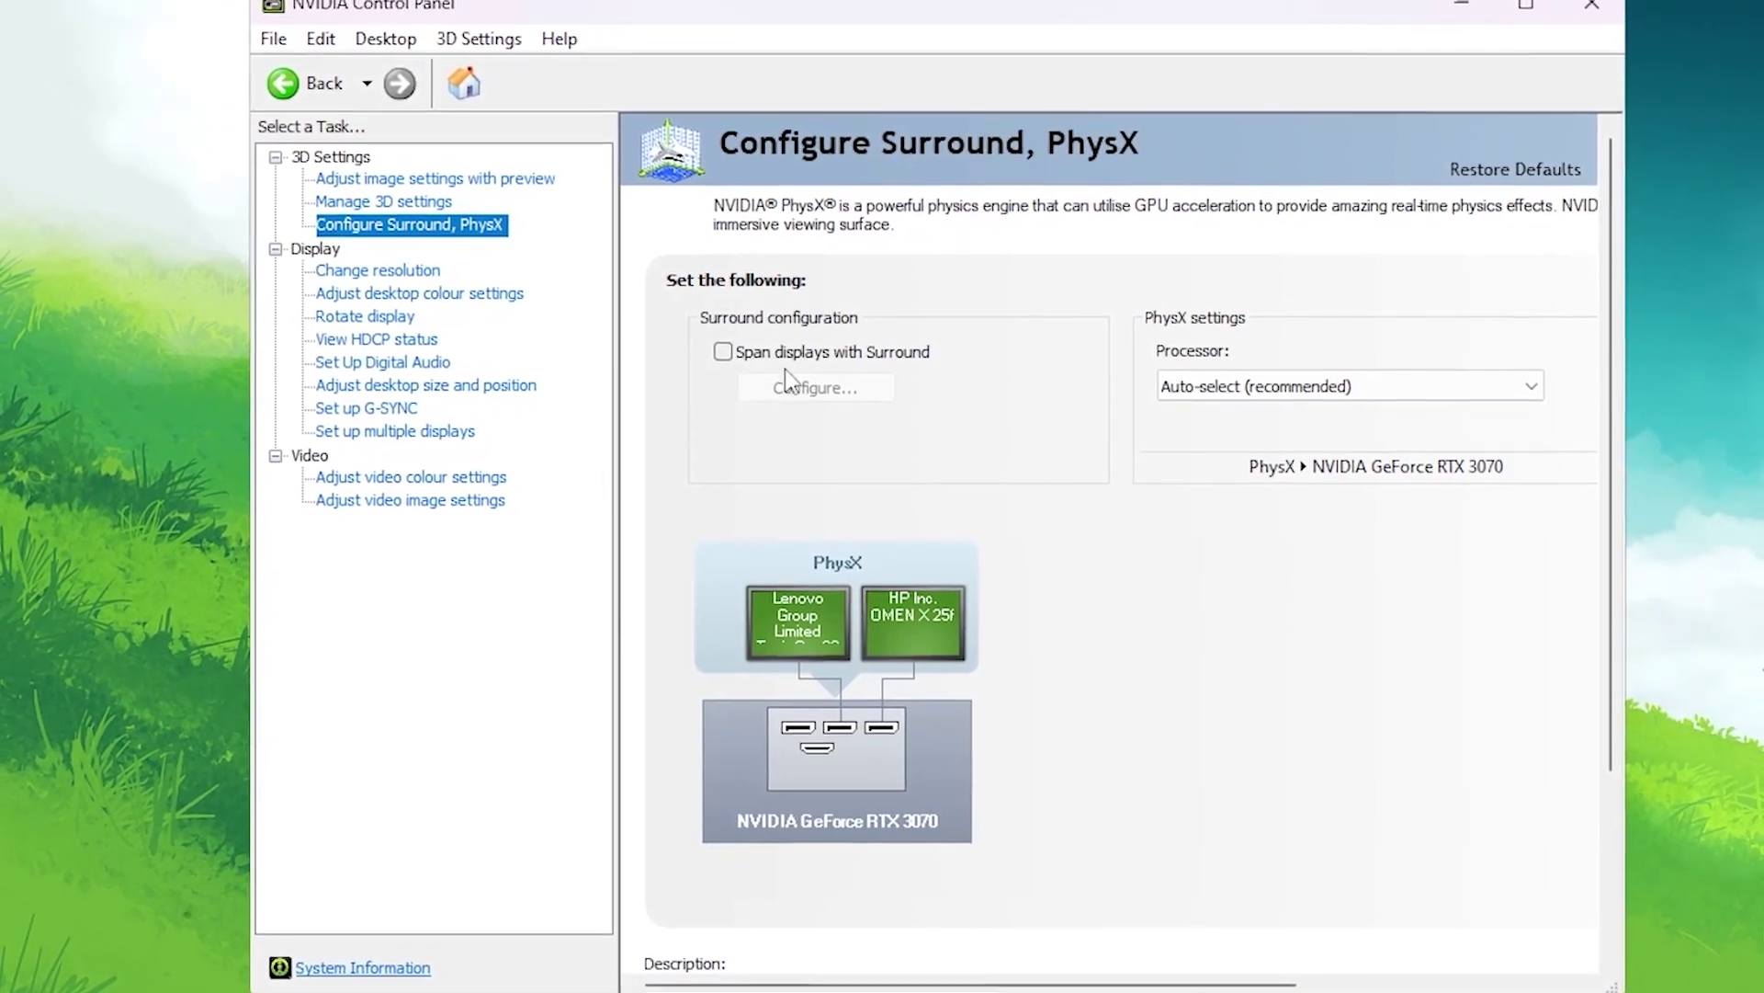
pyautogui.click(1337, 389)
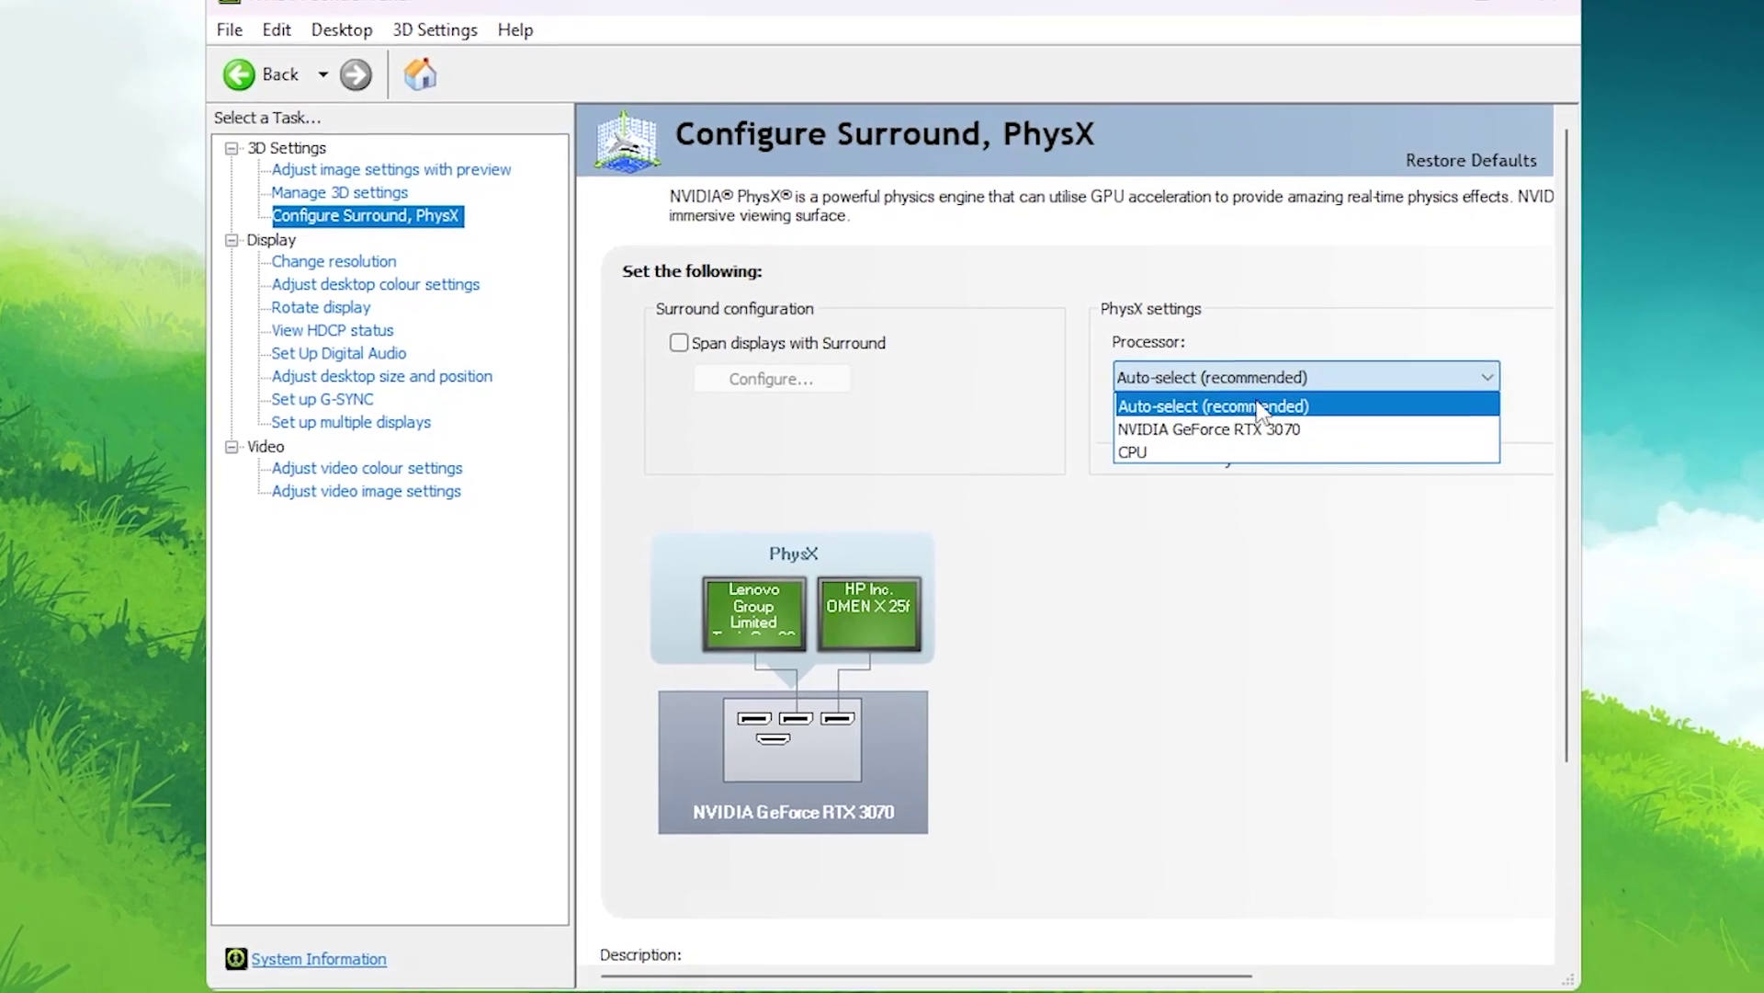
pyautogui.click(1241, 422)
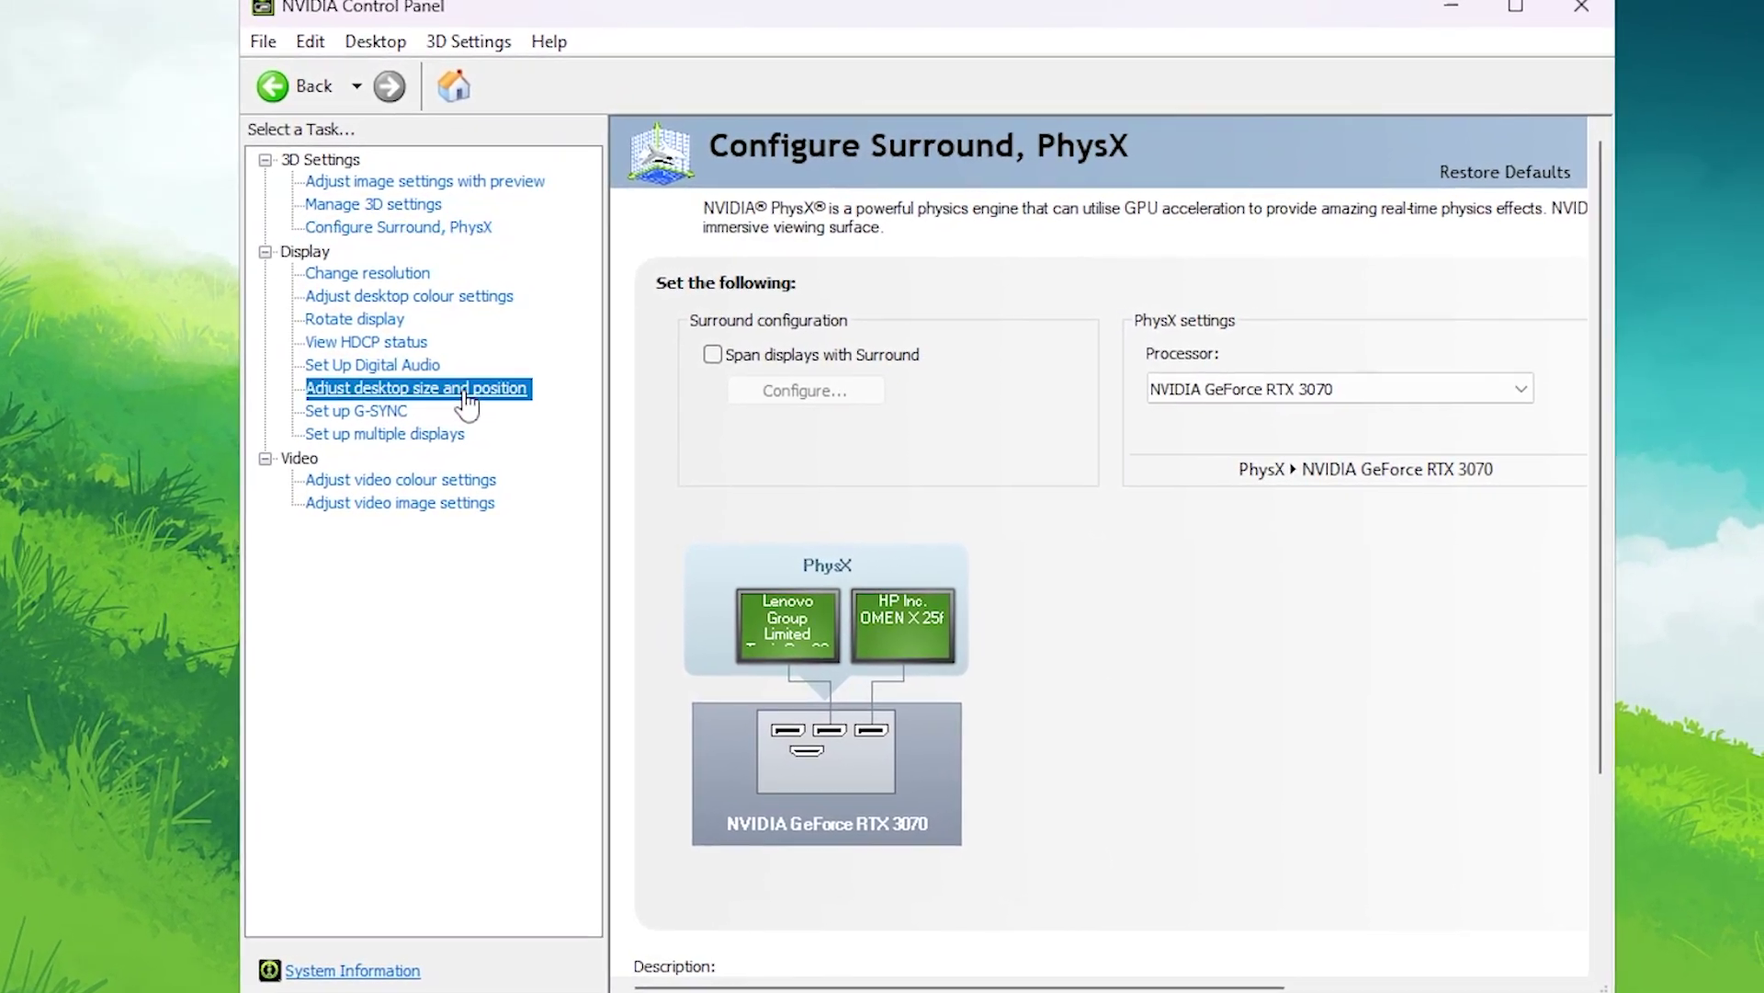
# Open Adjust desktop size and position for the HP OMEN X 25f and keep scaling on GPU.
pyautogui.click(468, 400)
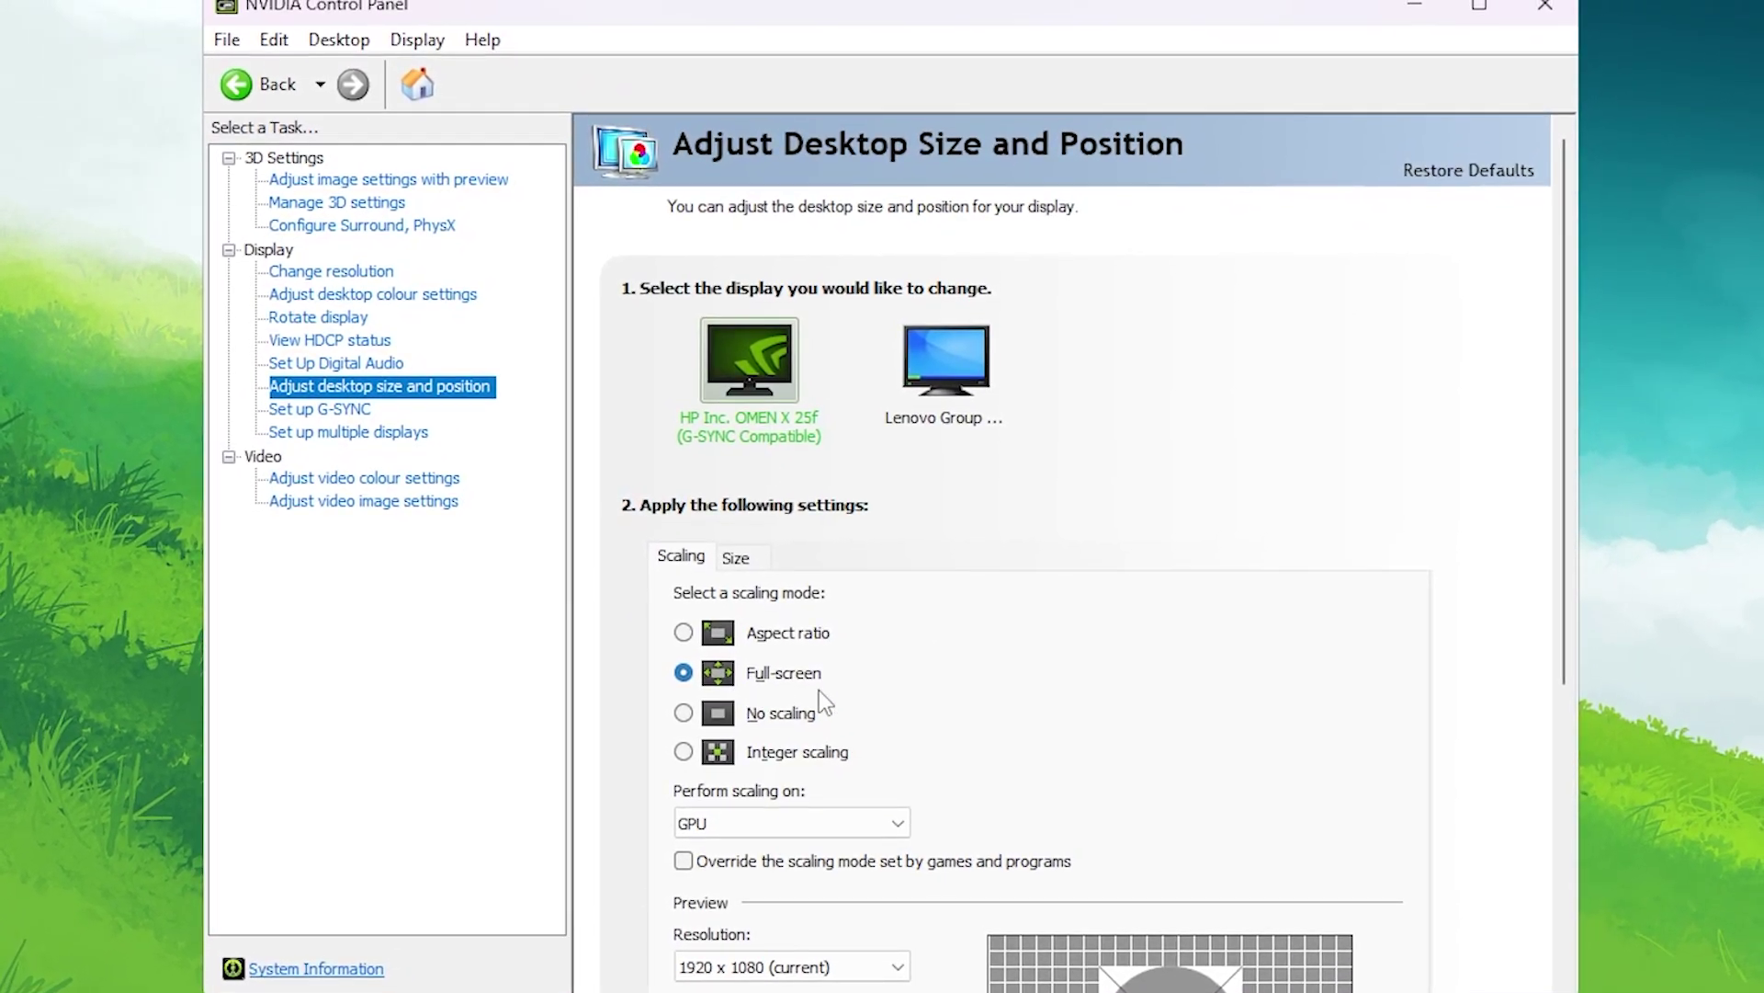
pyautogui.scroll(-1, 928, 669)
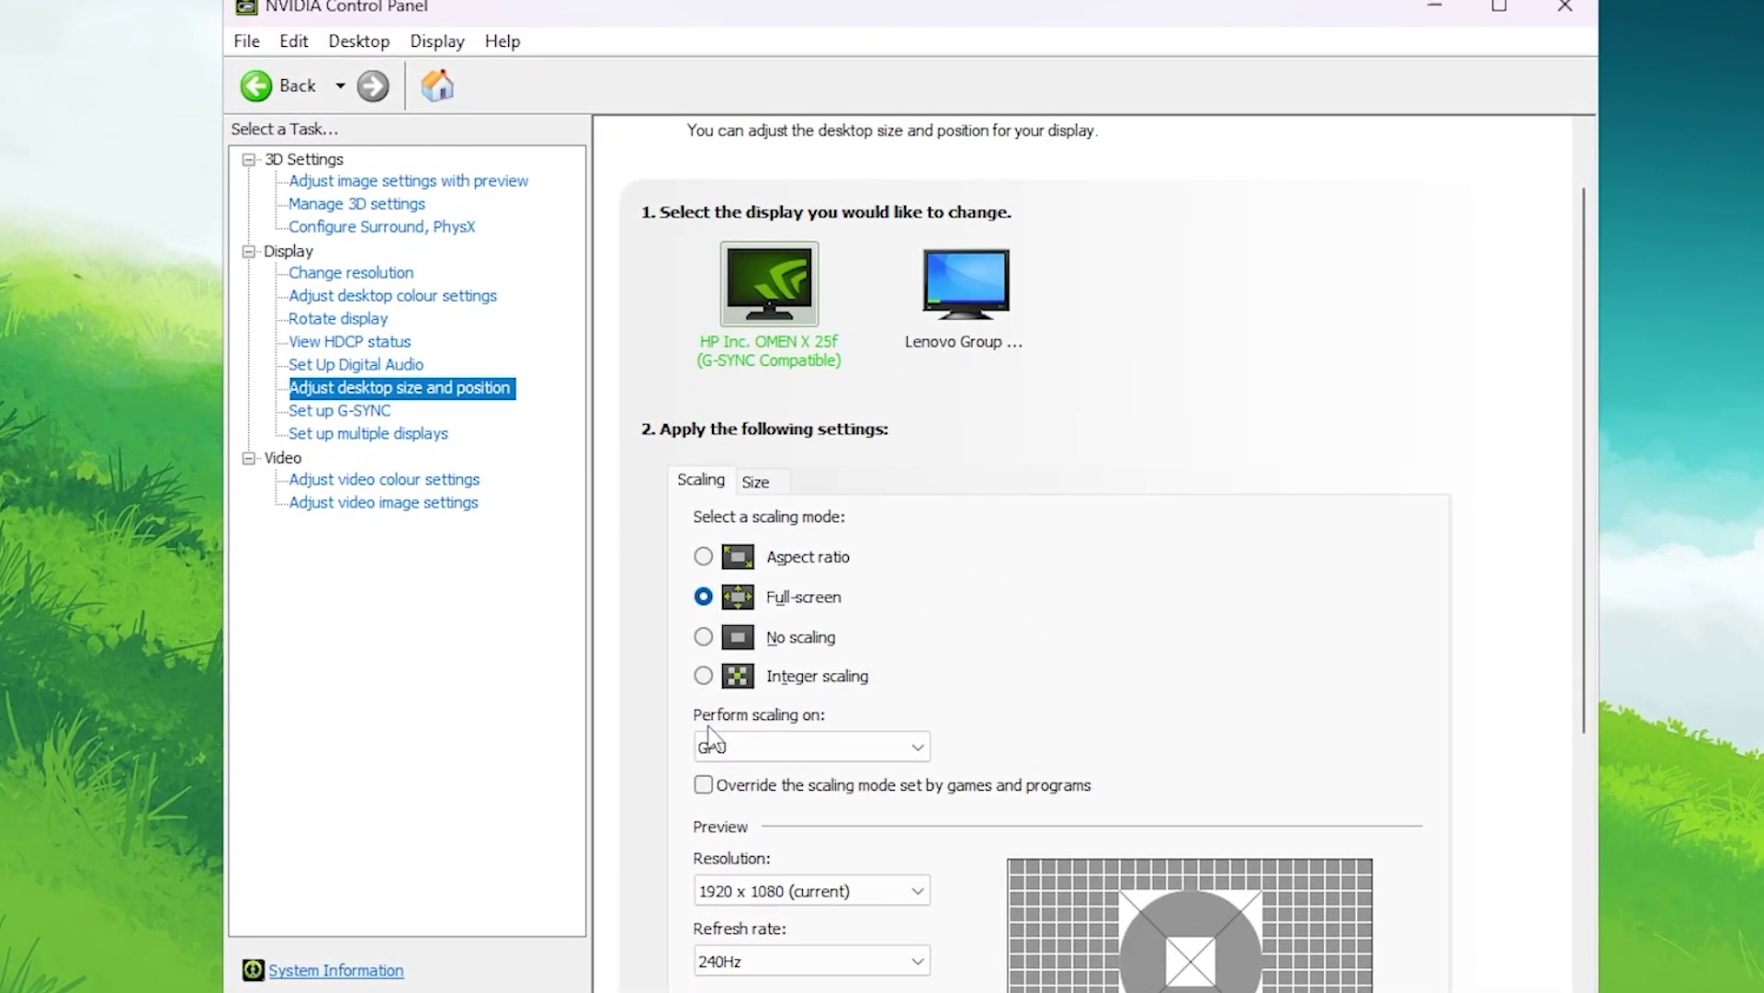
pyautogui.click(862, 730)
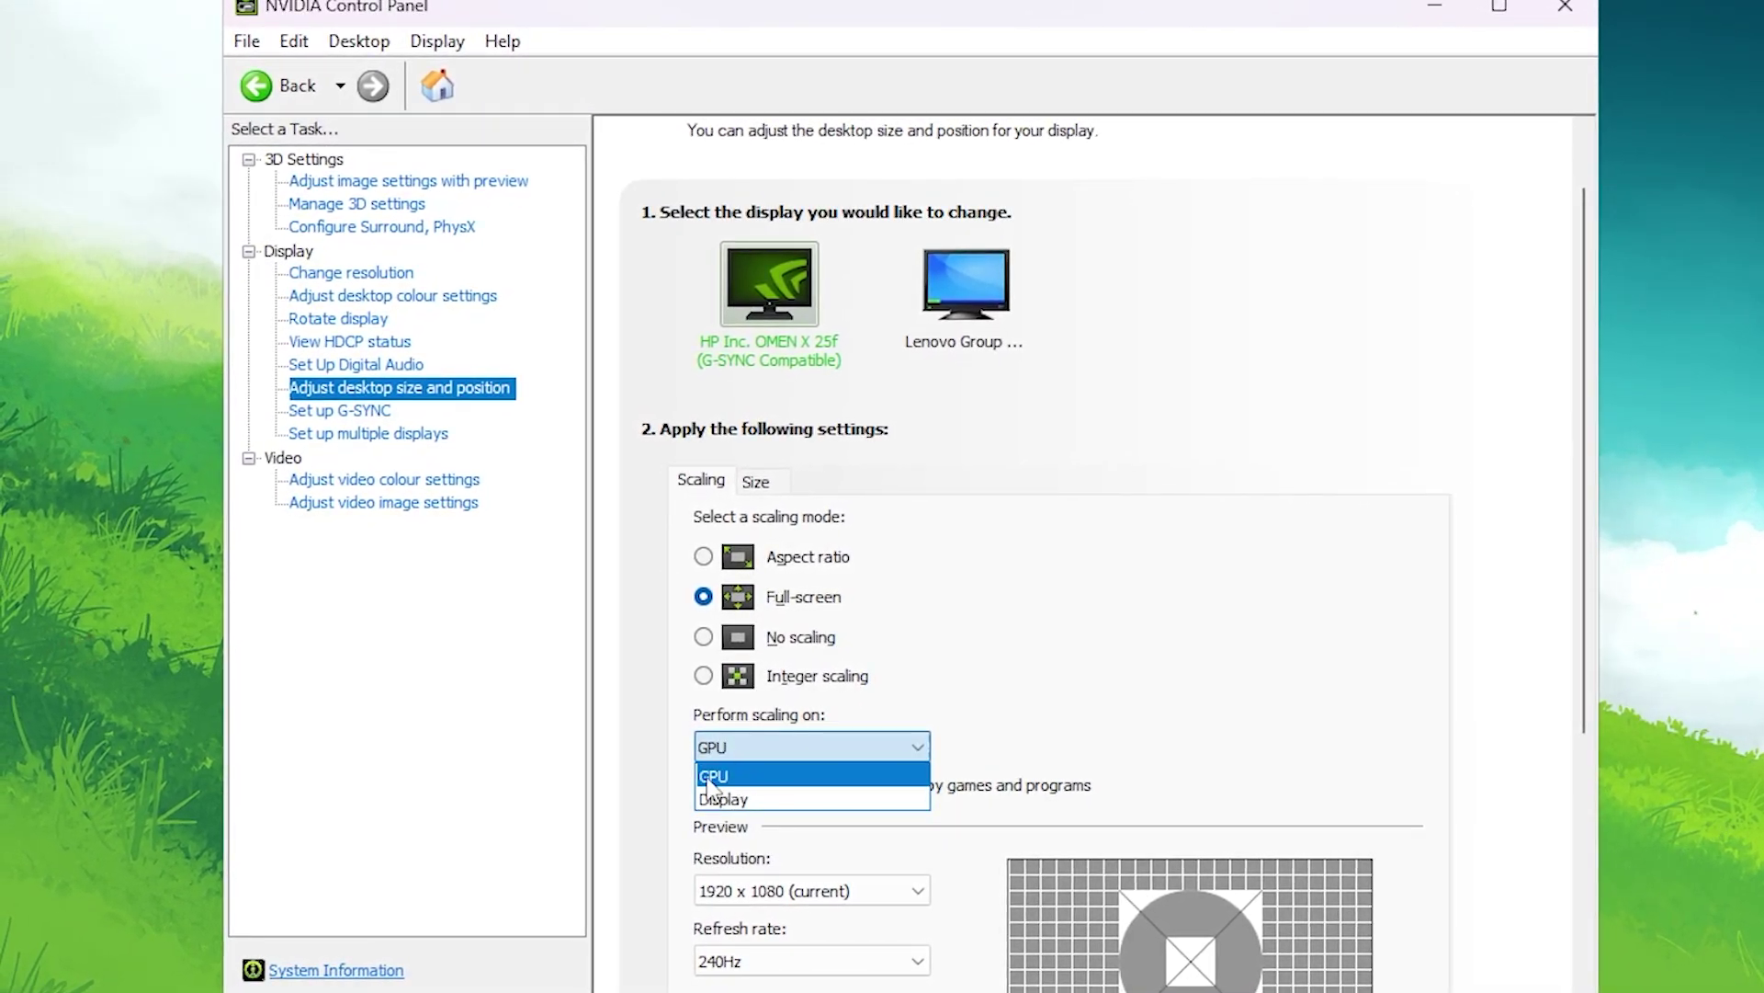
pyautogui.click(708, 776)
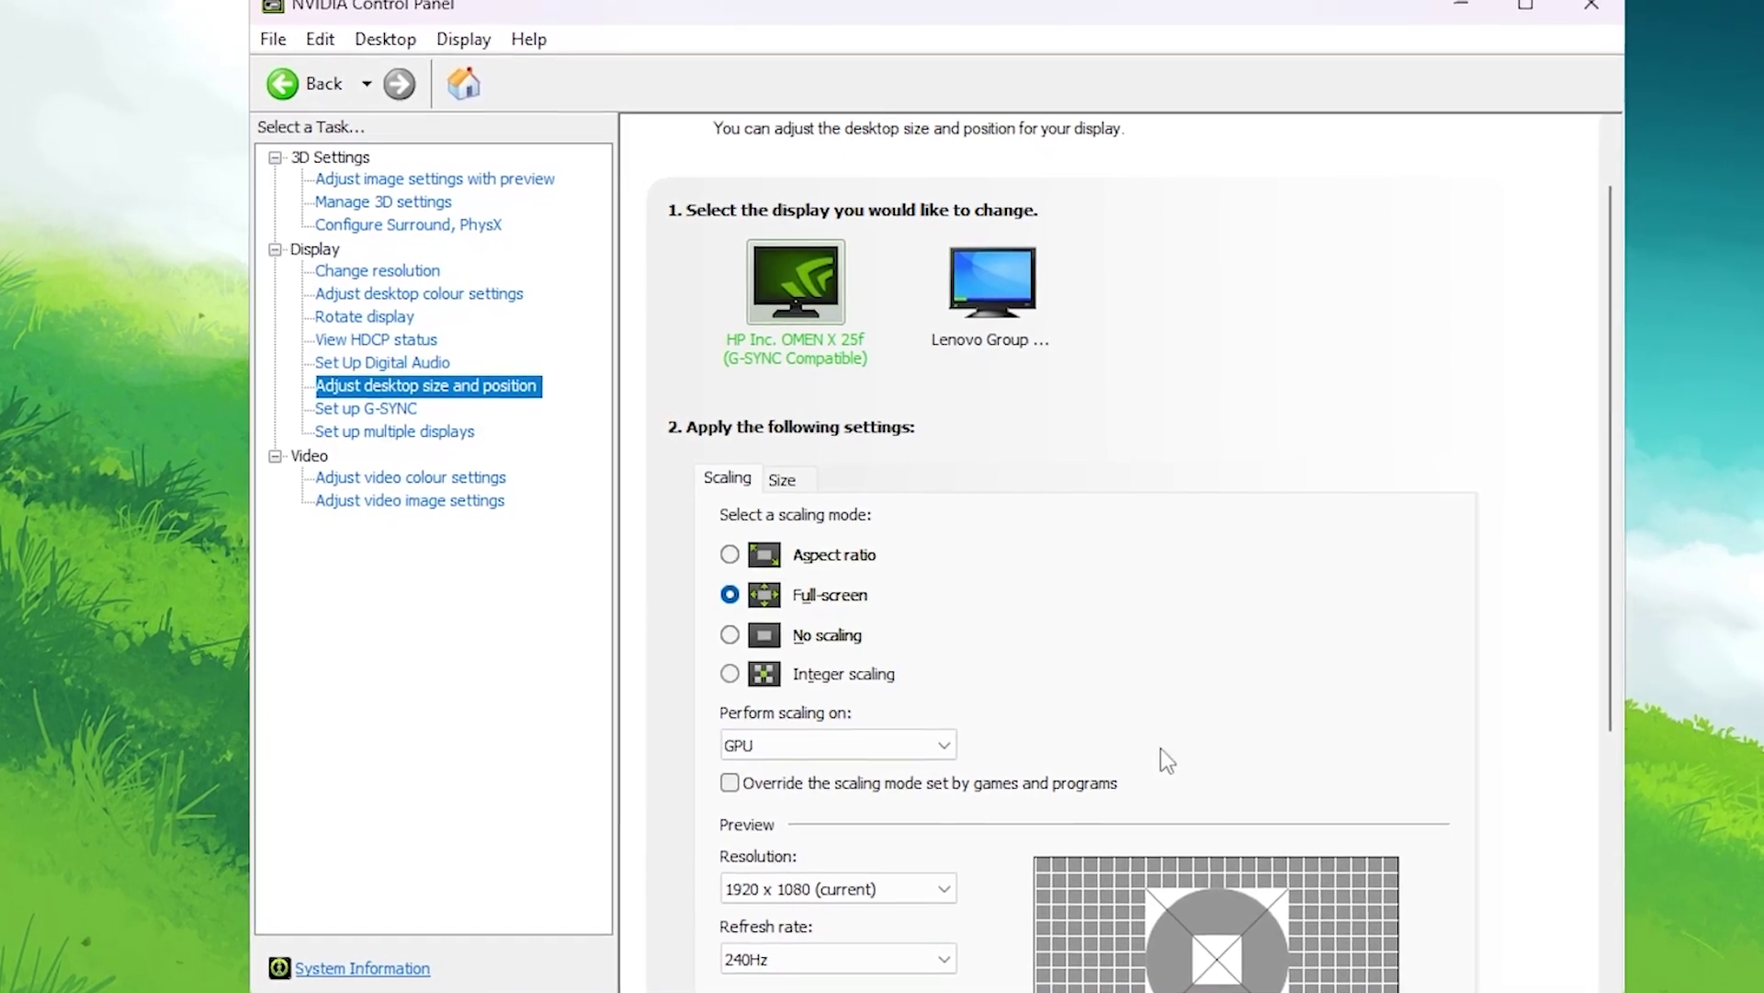
pyautogui.scroll(-1, 1158, 649)
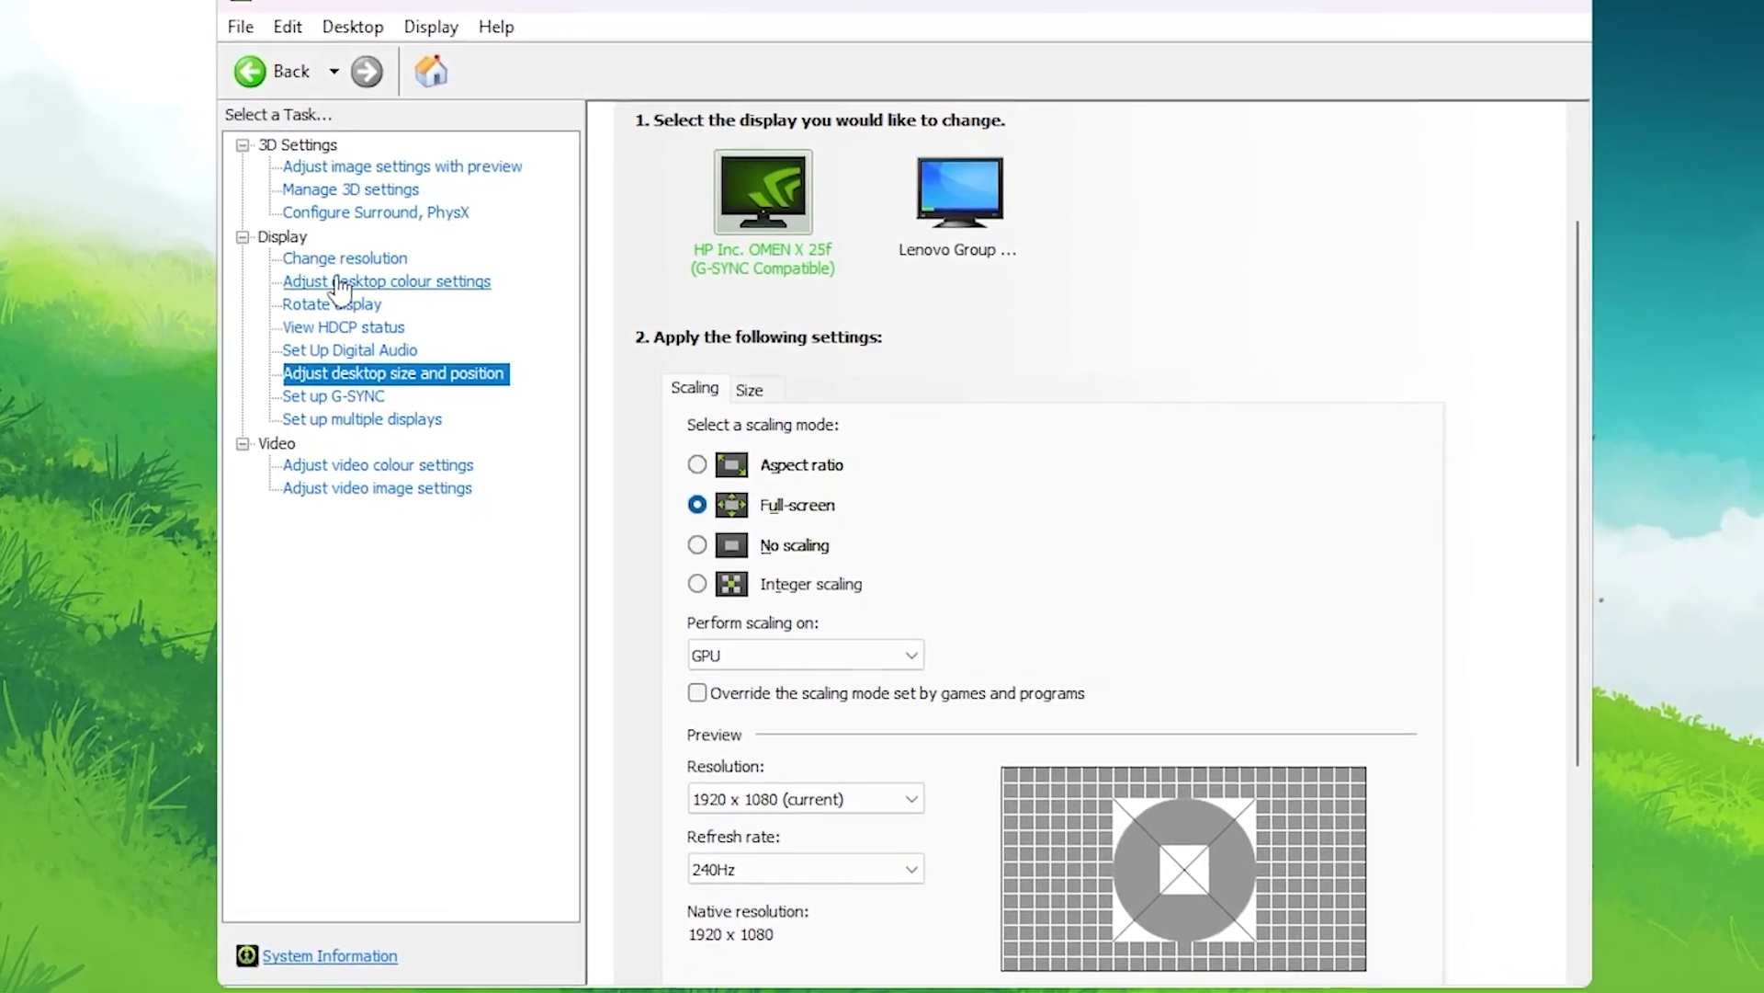
# Set digital vibrance to 60% in desktop colour settings, apply it, and keep the change.
pyautogui.click(372, 293)
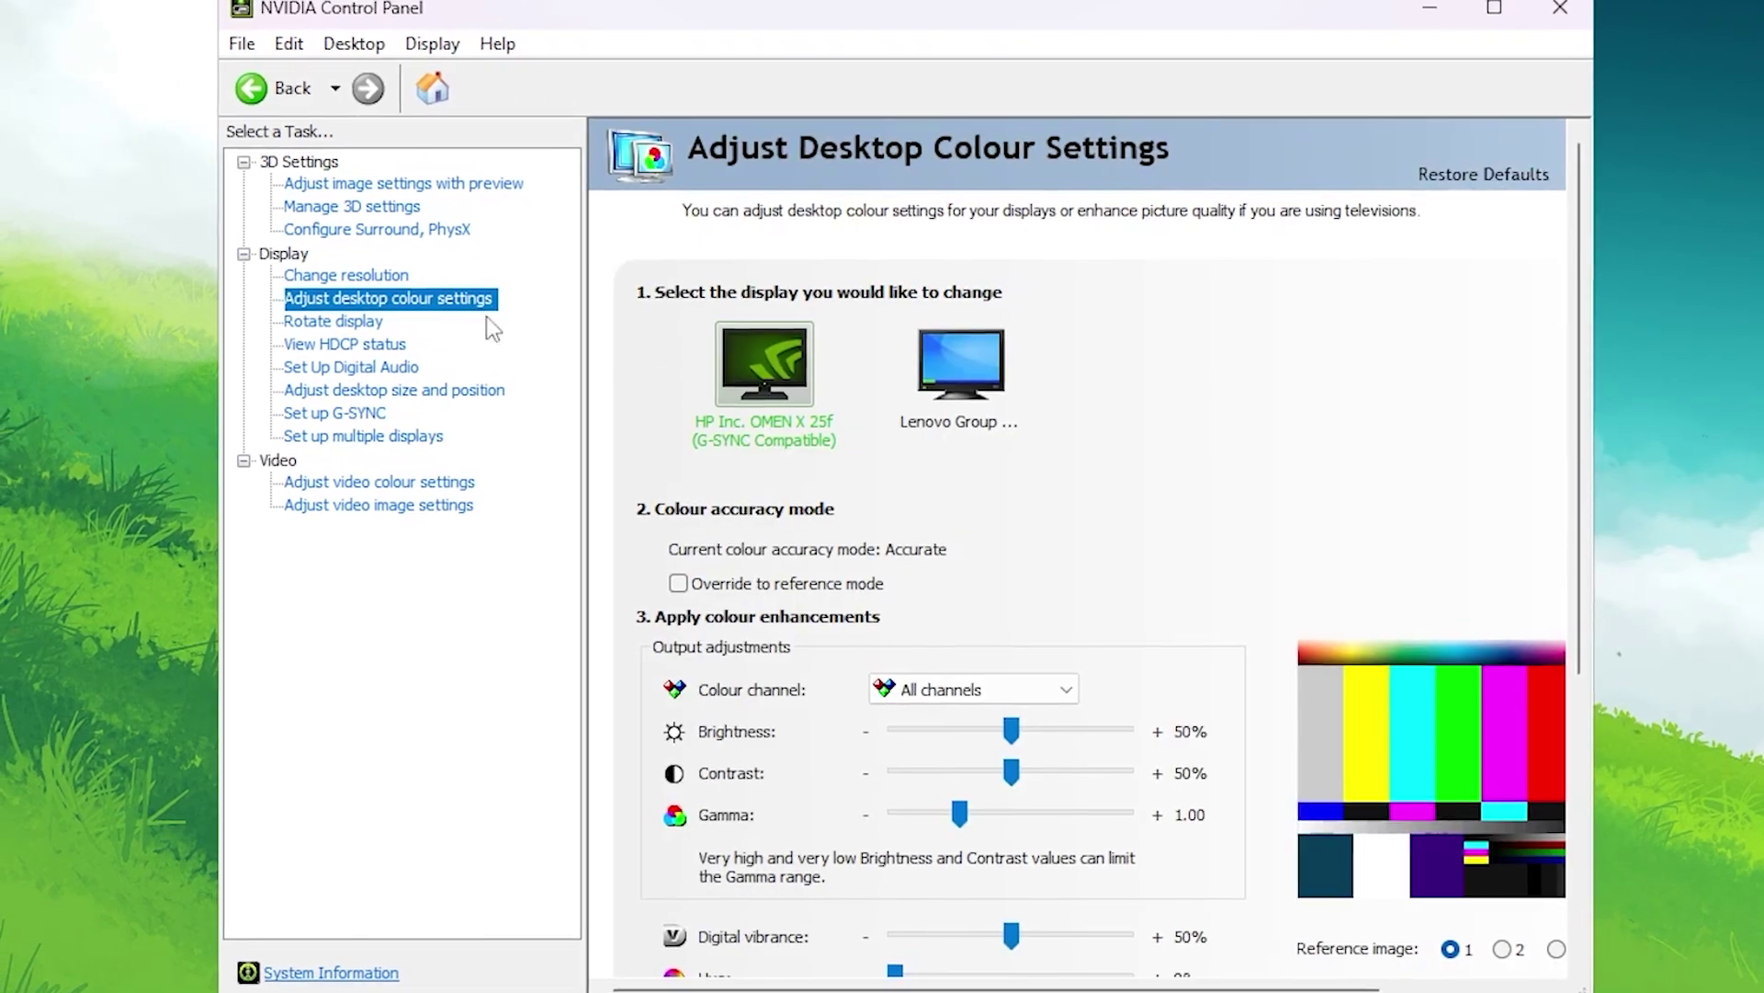
pyautogui.scroll(-1, 1128, 486)
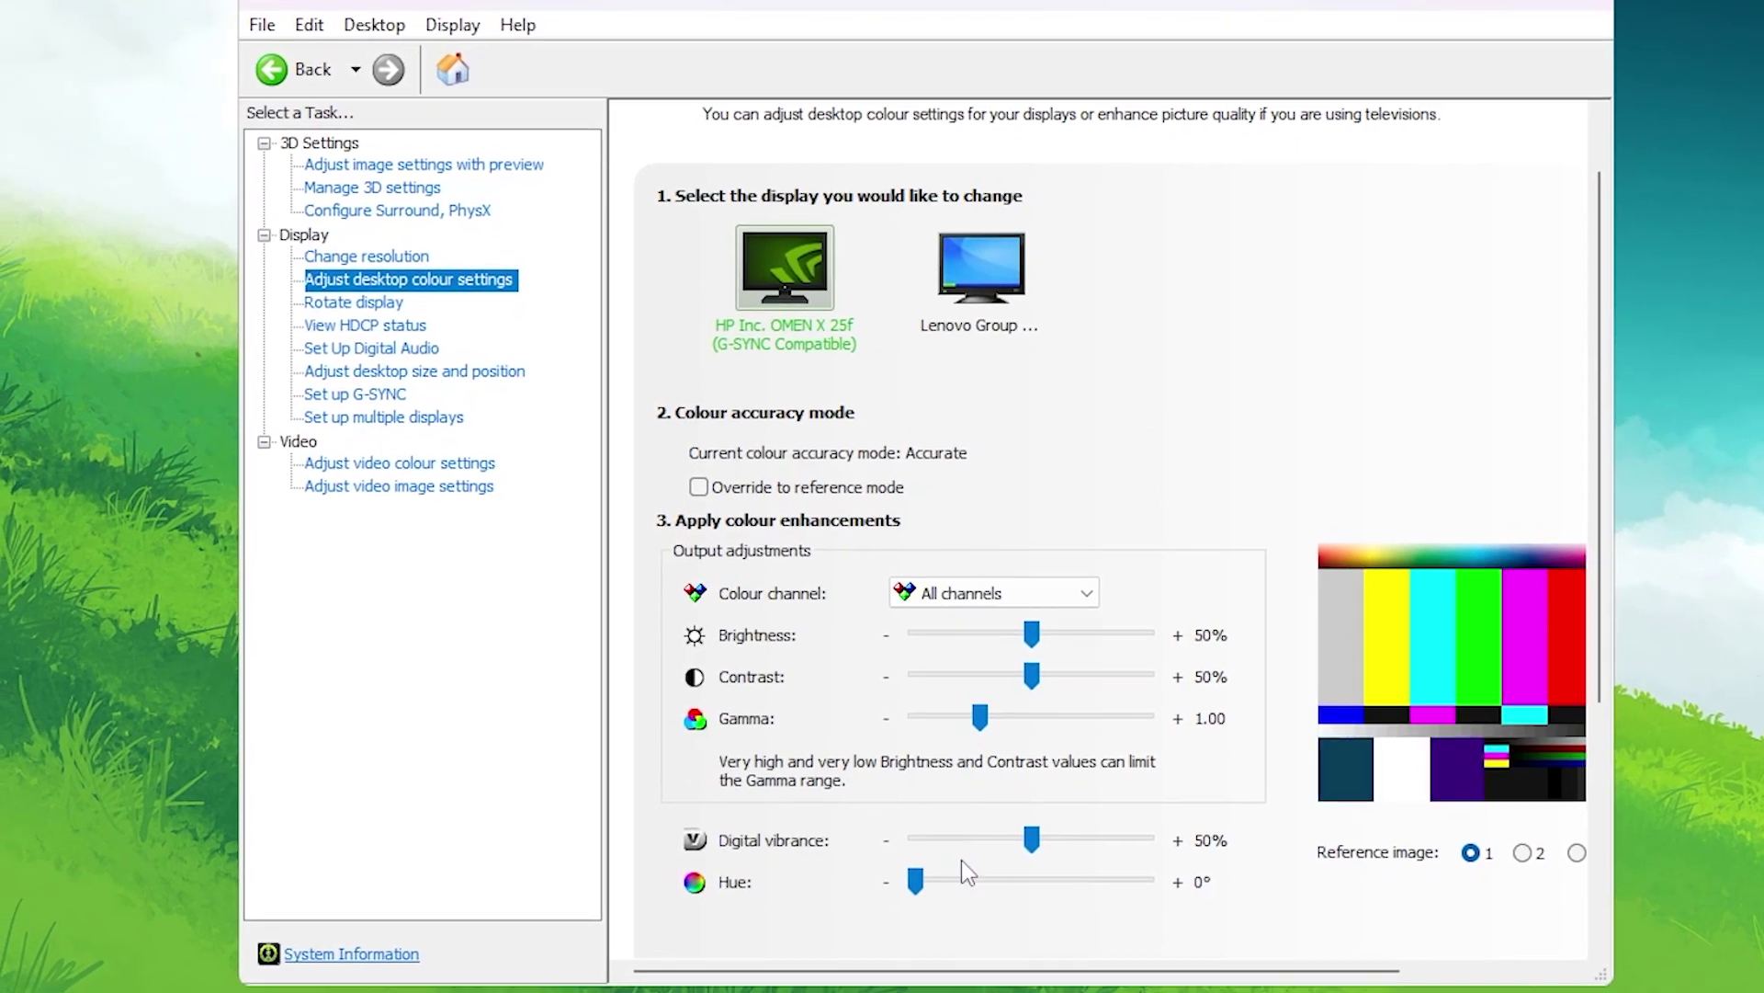
pyautogui.moveTo(1016, 855)
pyautogui.mouseDown()
pyautogui.moveTo(1069, 854)
pyautogui.moveTo(1026, 845)
pyautogui.mouseUp()
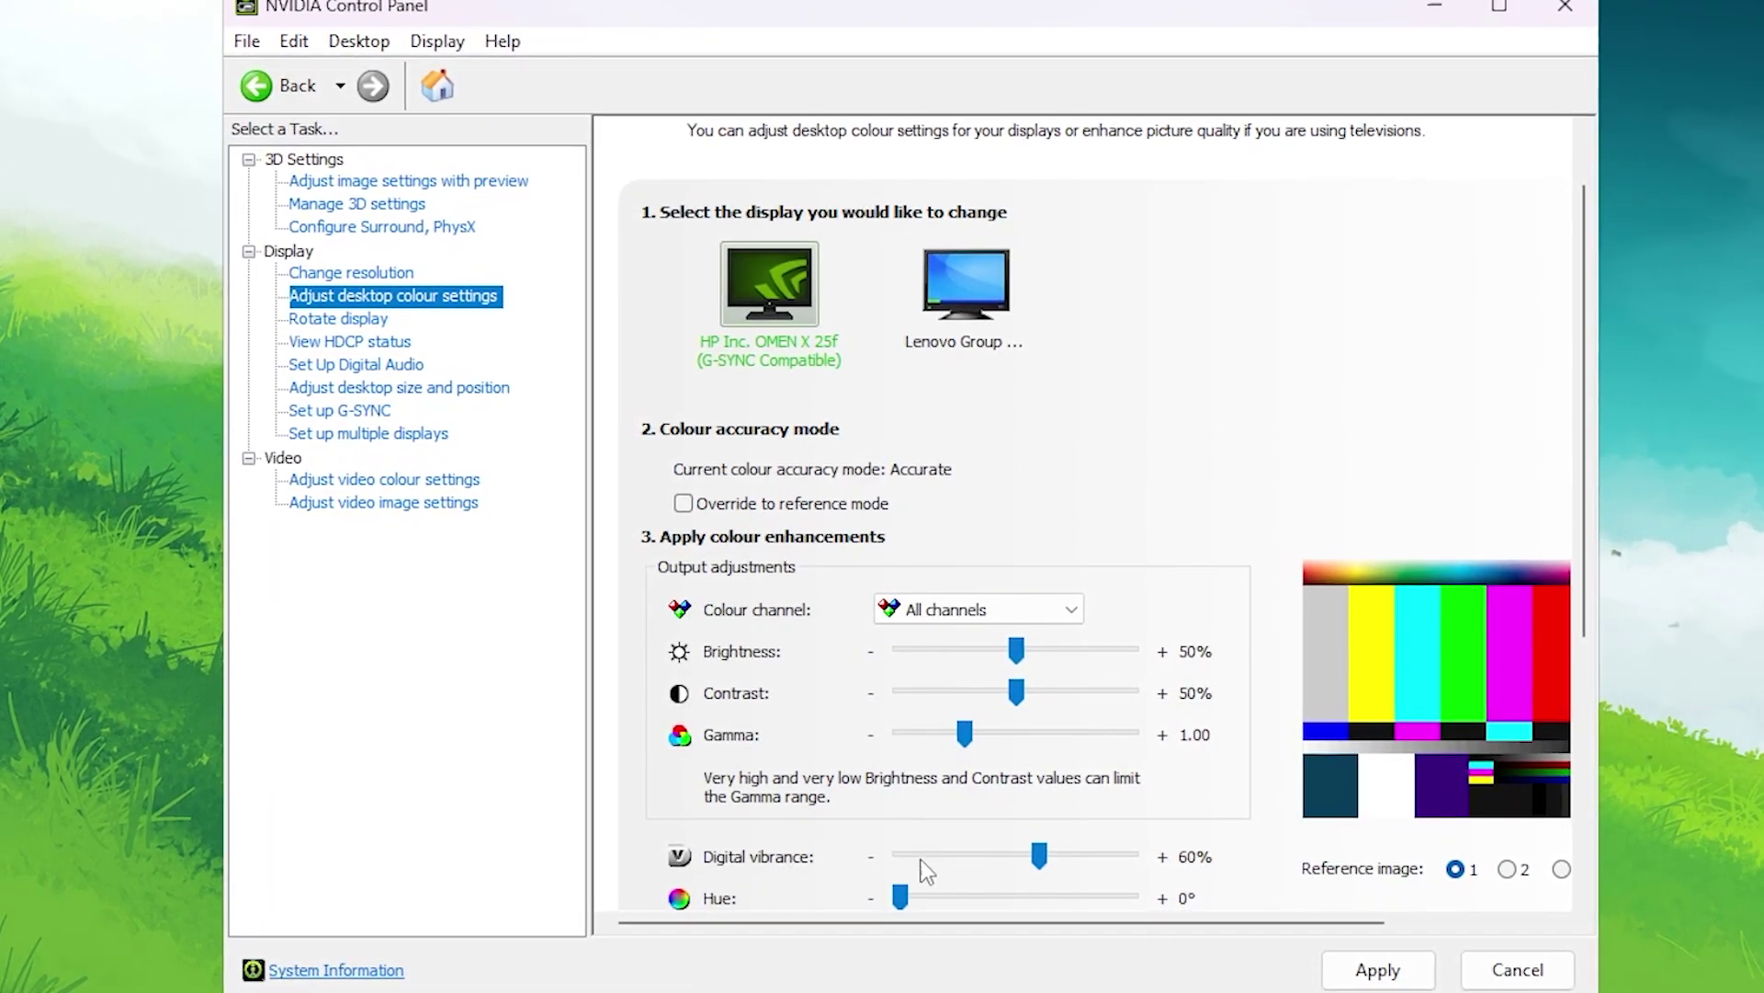
pyautogui.click(1377, 969)
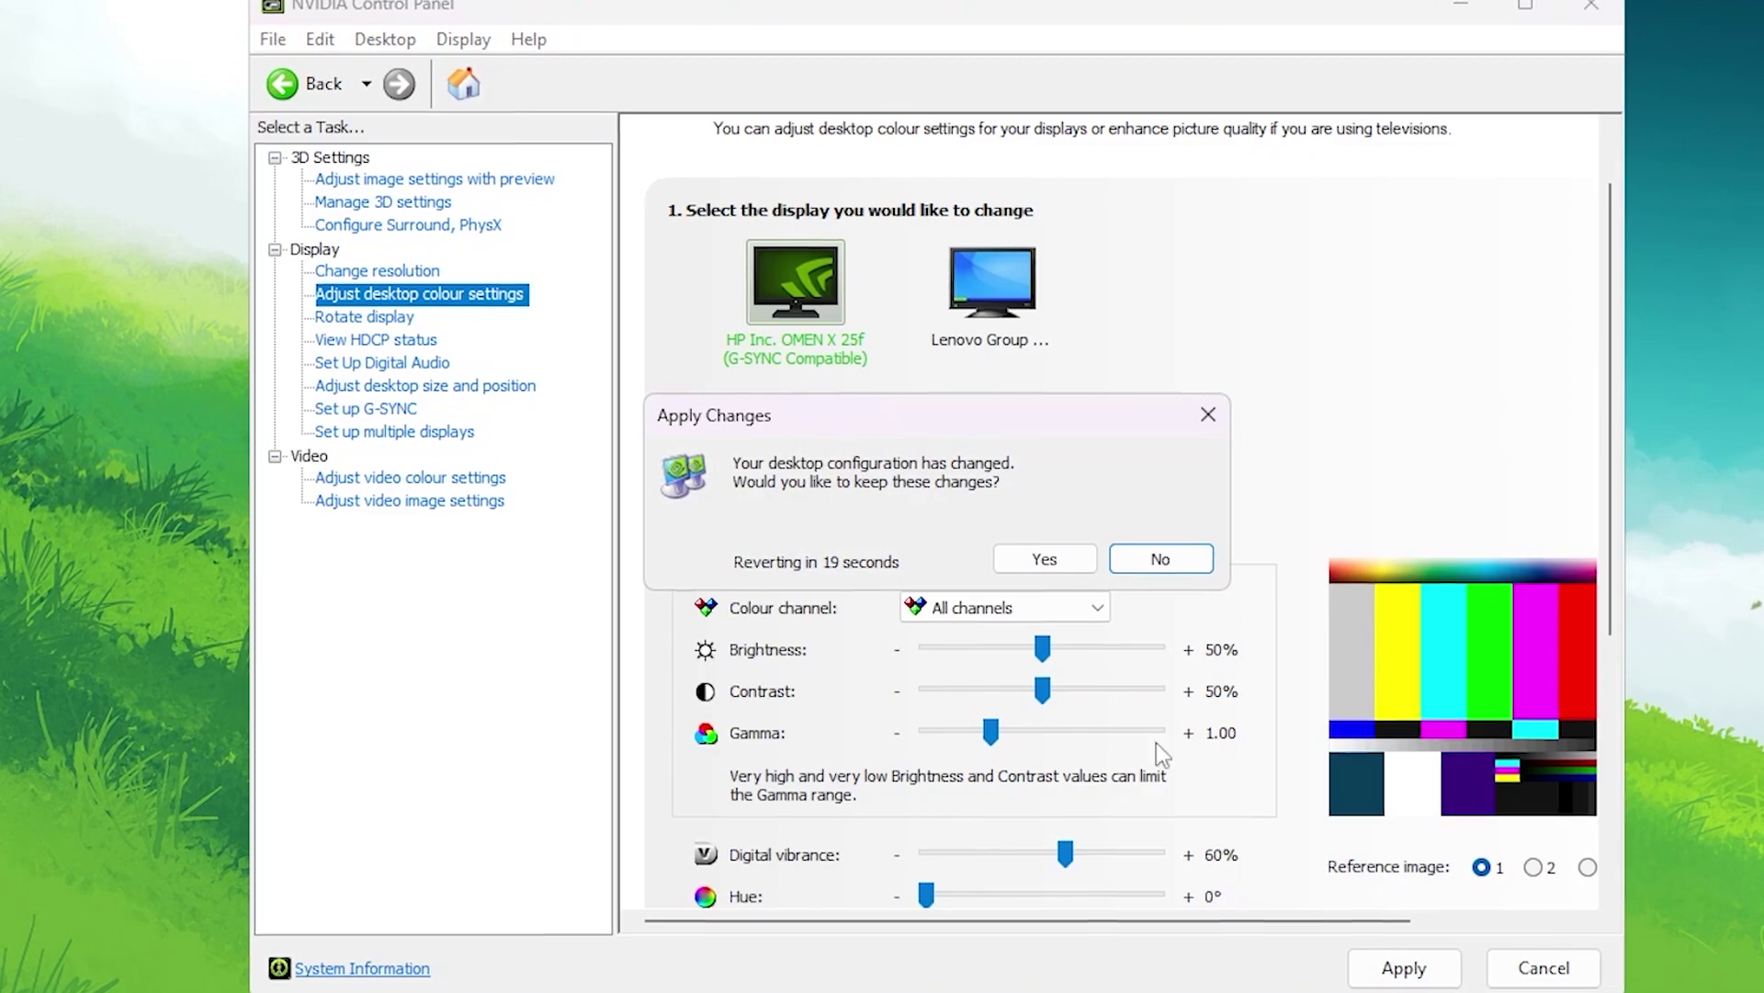
pyautogui.click(1043, 558)
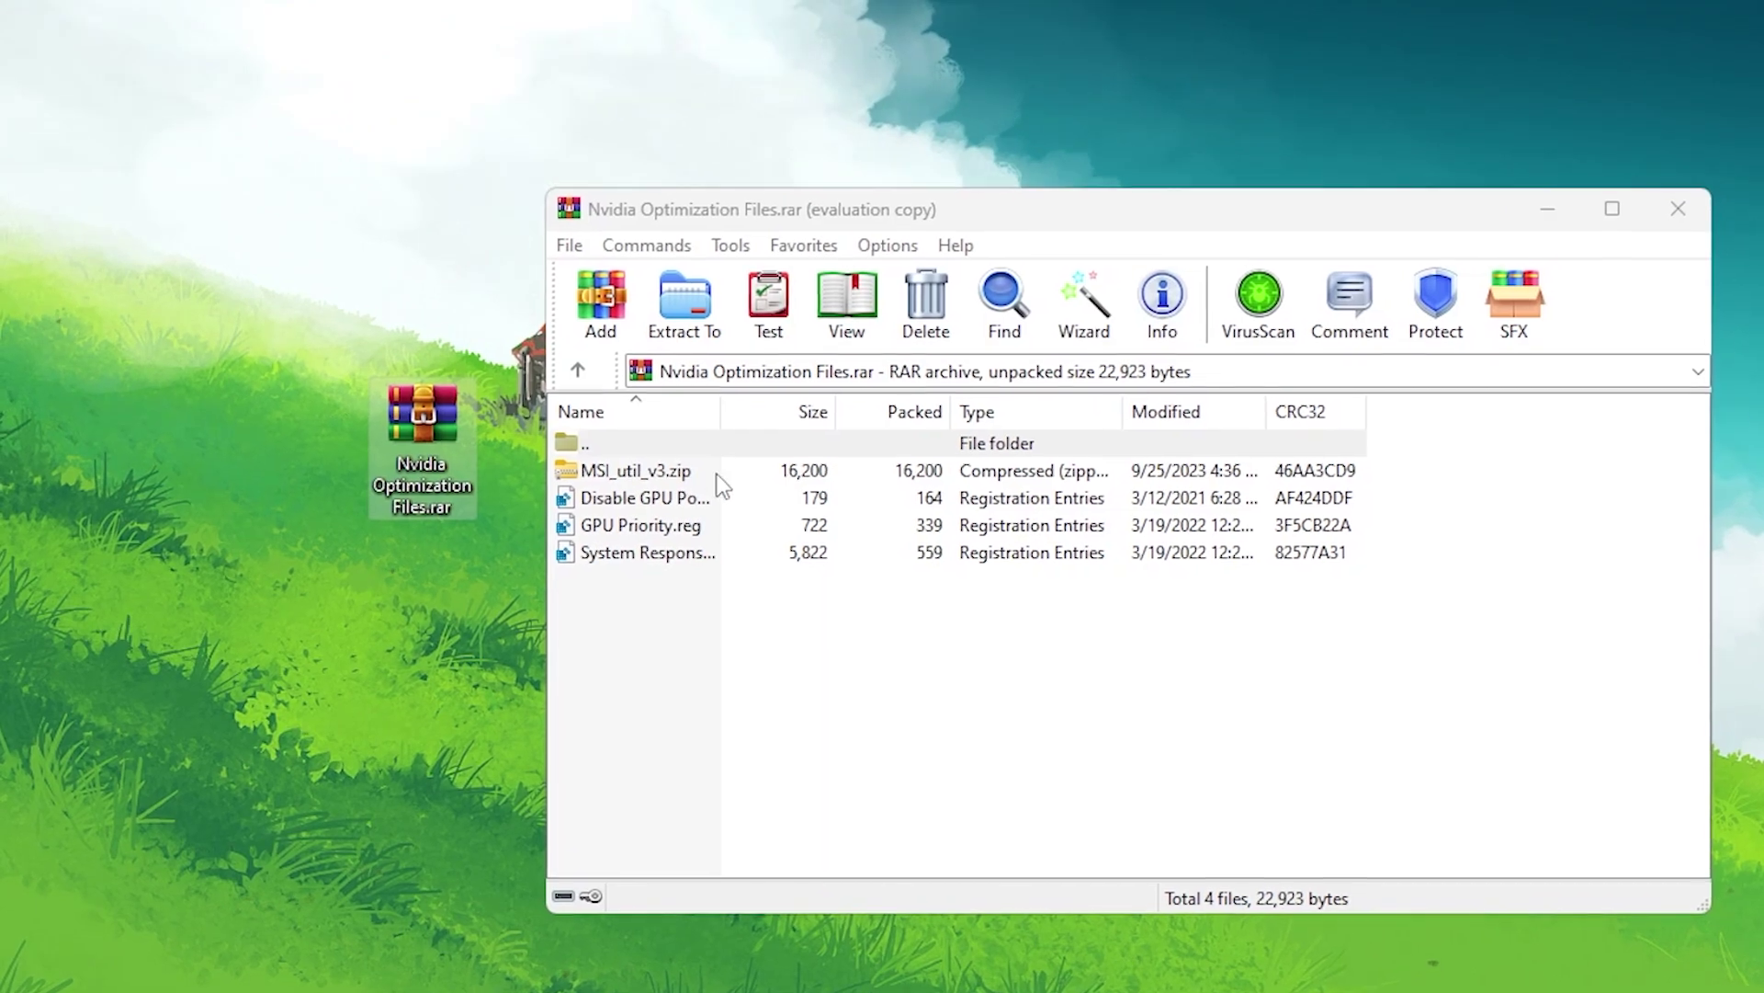
# Drag all four archive files onto the desktop, replacing the existing MSI_util_v3.zip.
pyautogui.click(648, 494)
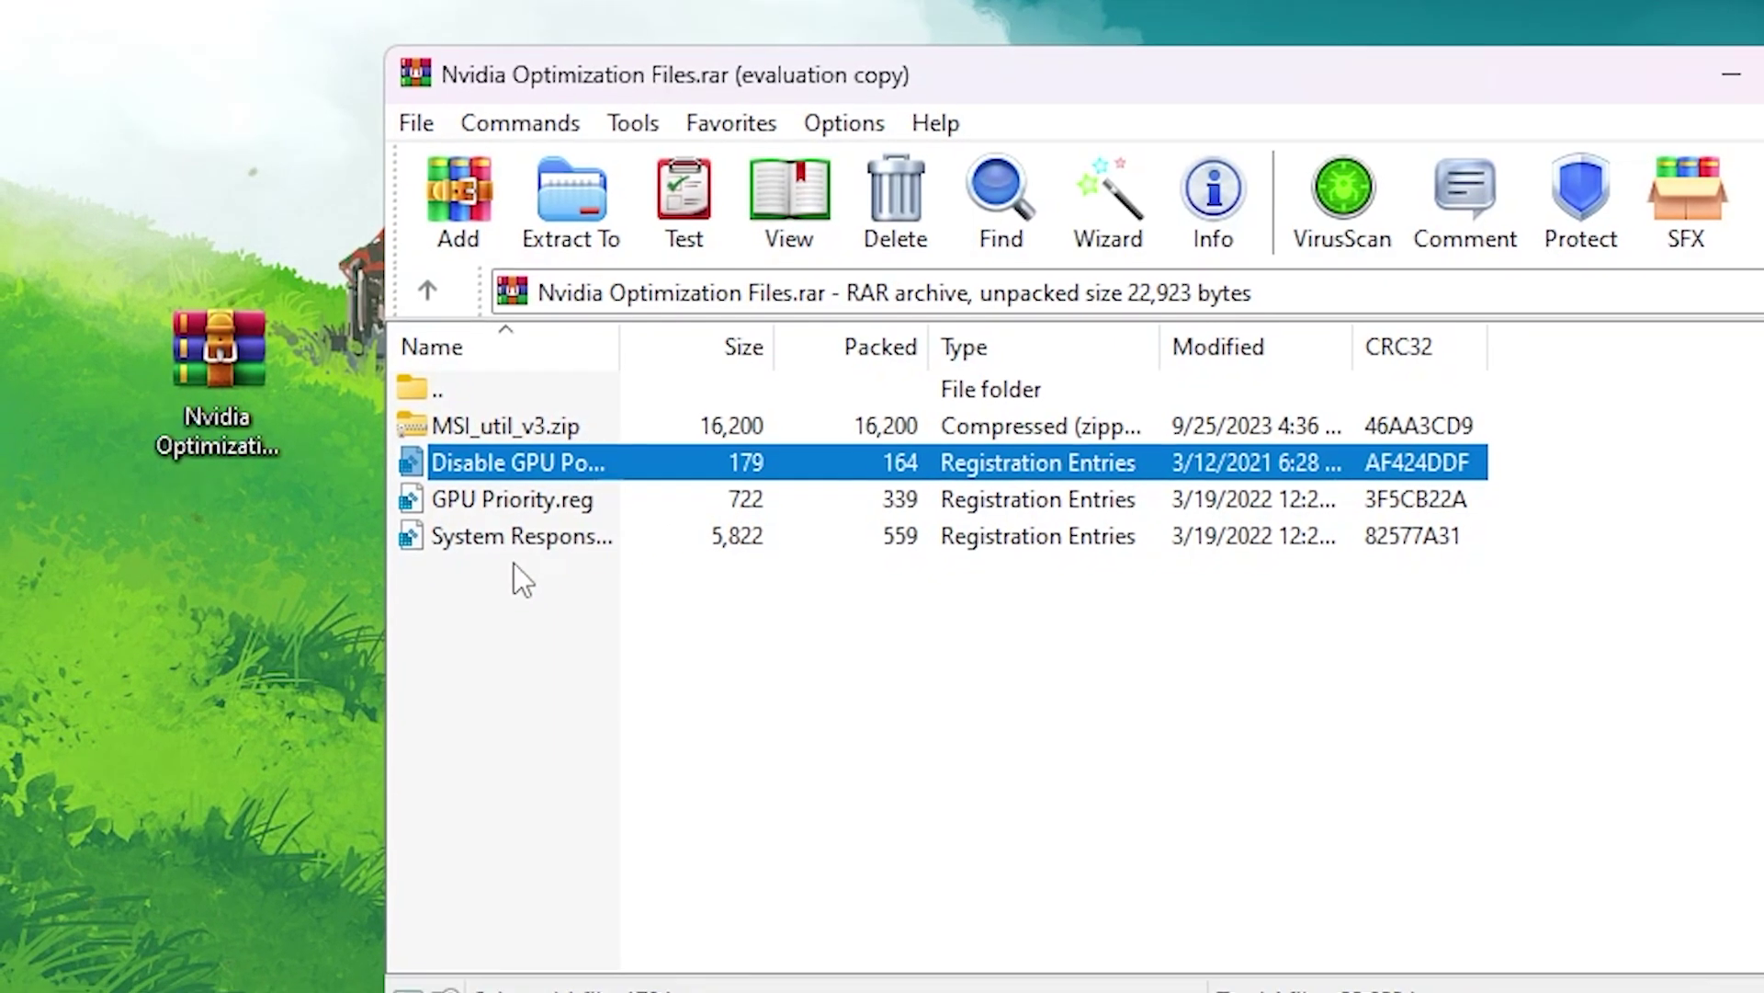
pyautogui.moveTo(489, 587)
pyautogui.mouseDown()
pyautogui.moveTo(483, 432)
pyautogui.moveTo(150, 669)
pyautogui.mouseUp()
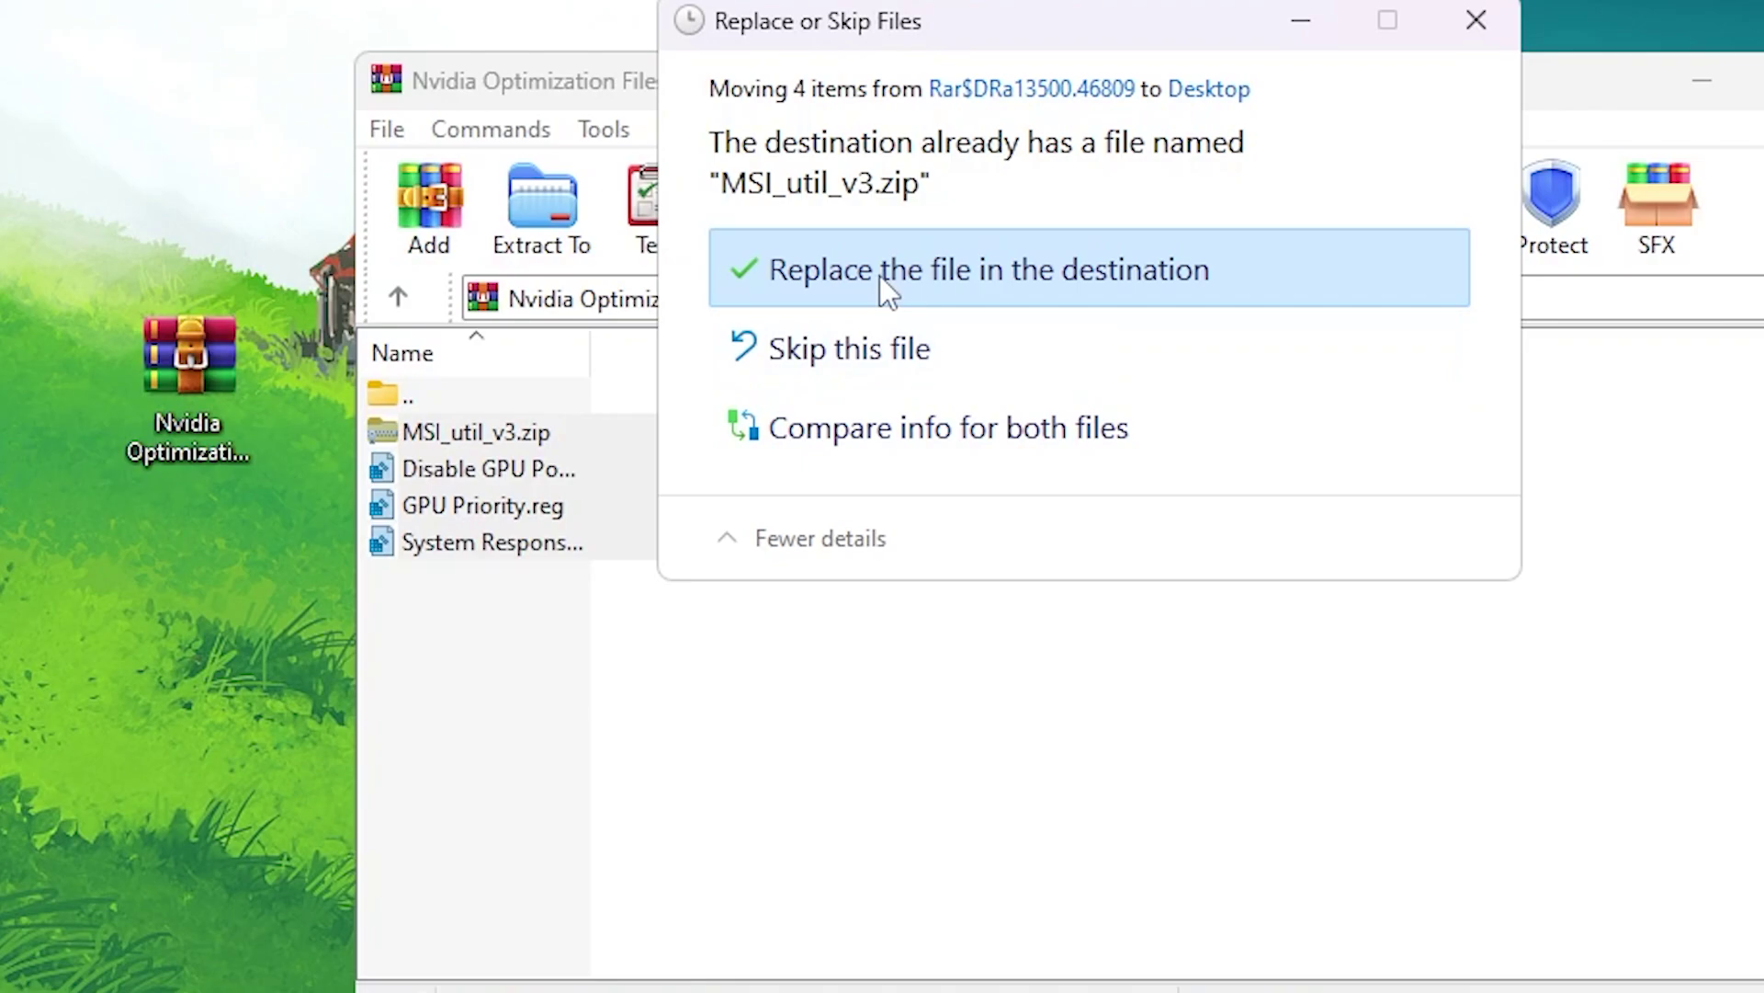
pyautogui.click(824, 265)
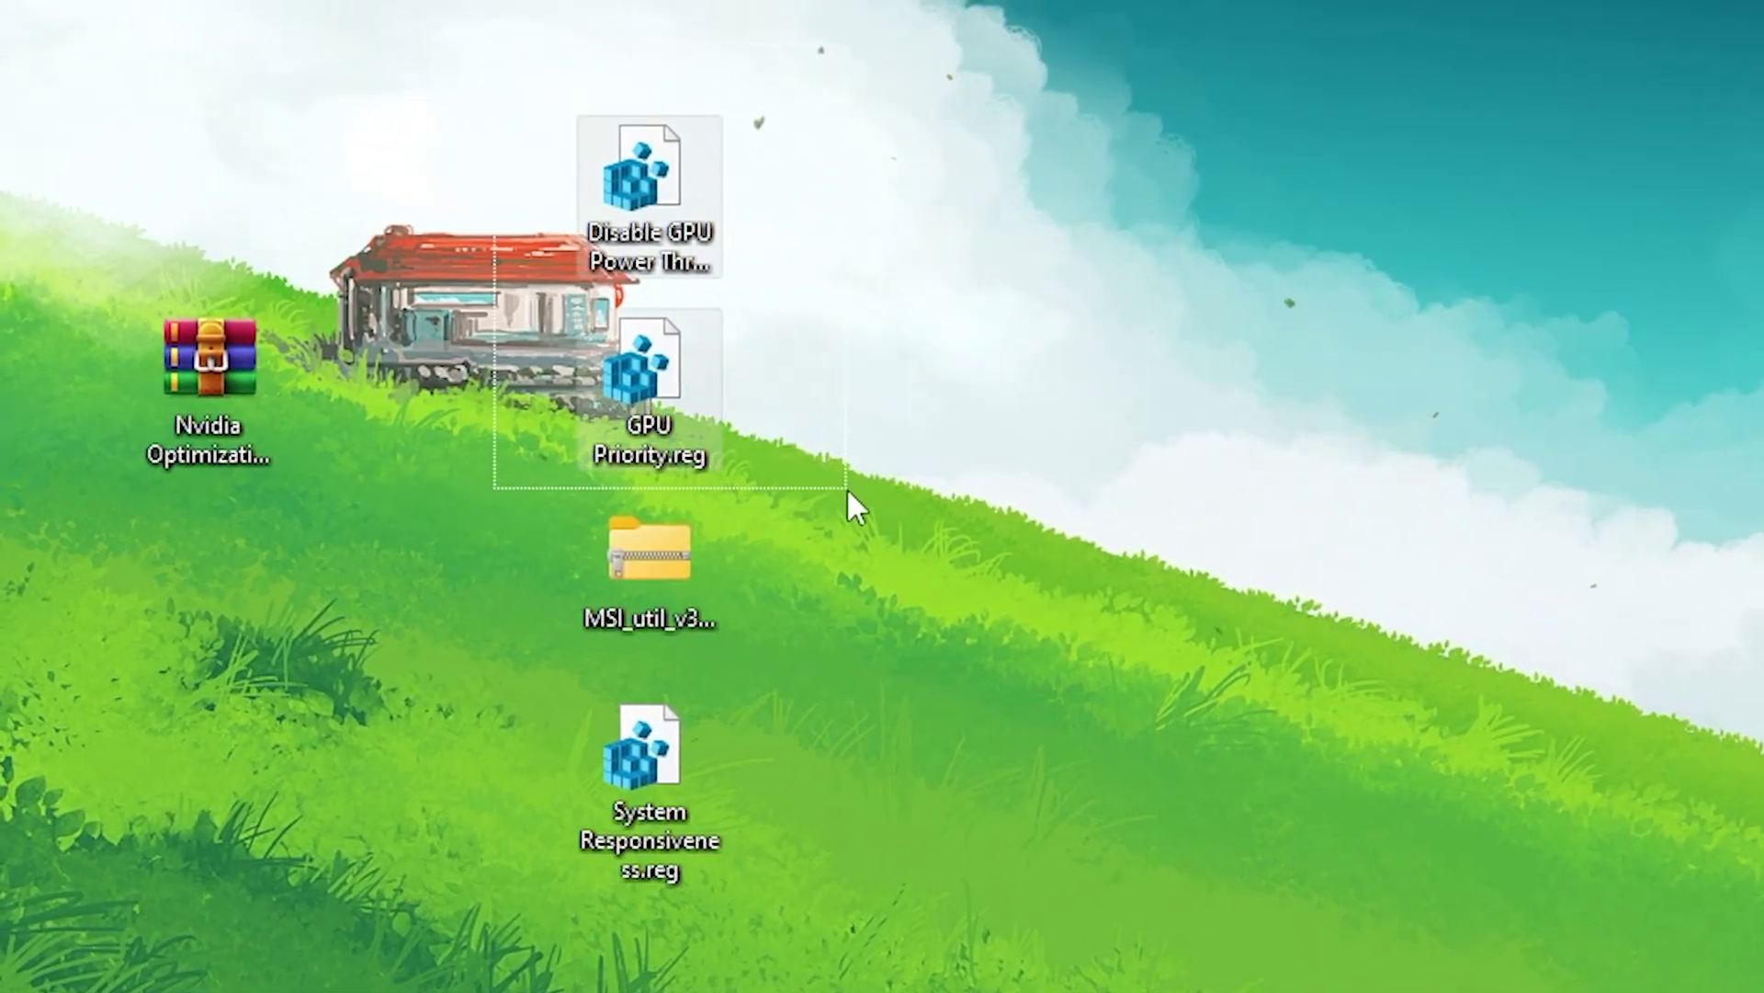
# Merge the Disable GPU Power Throttle tweak file into the registry.
pyautogui.moveTo(847, 487); pyautogui.dragTo(859, 487)
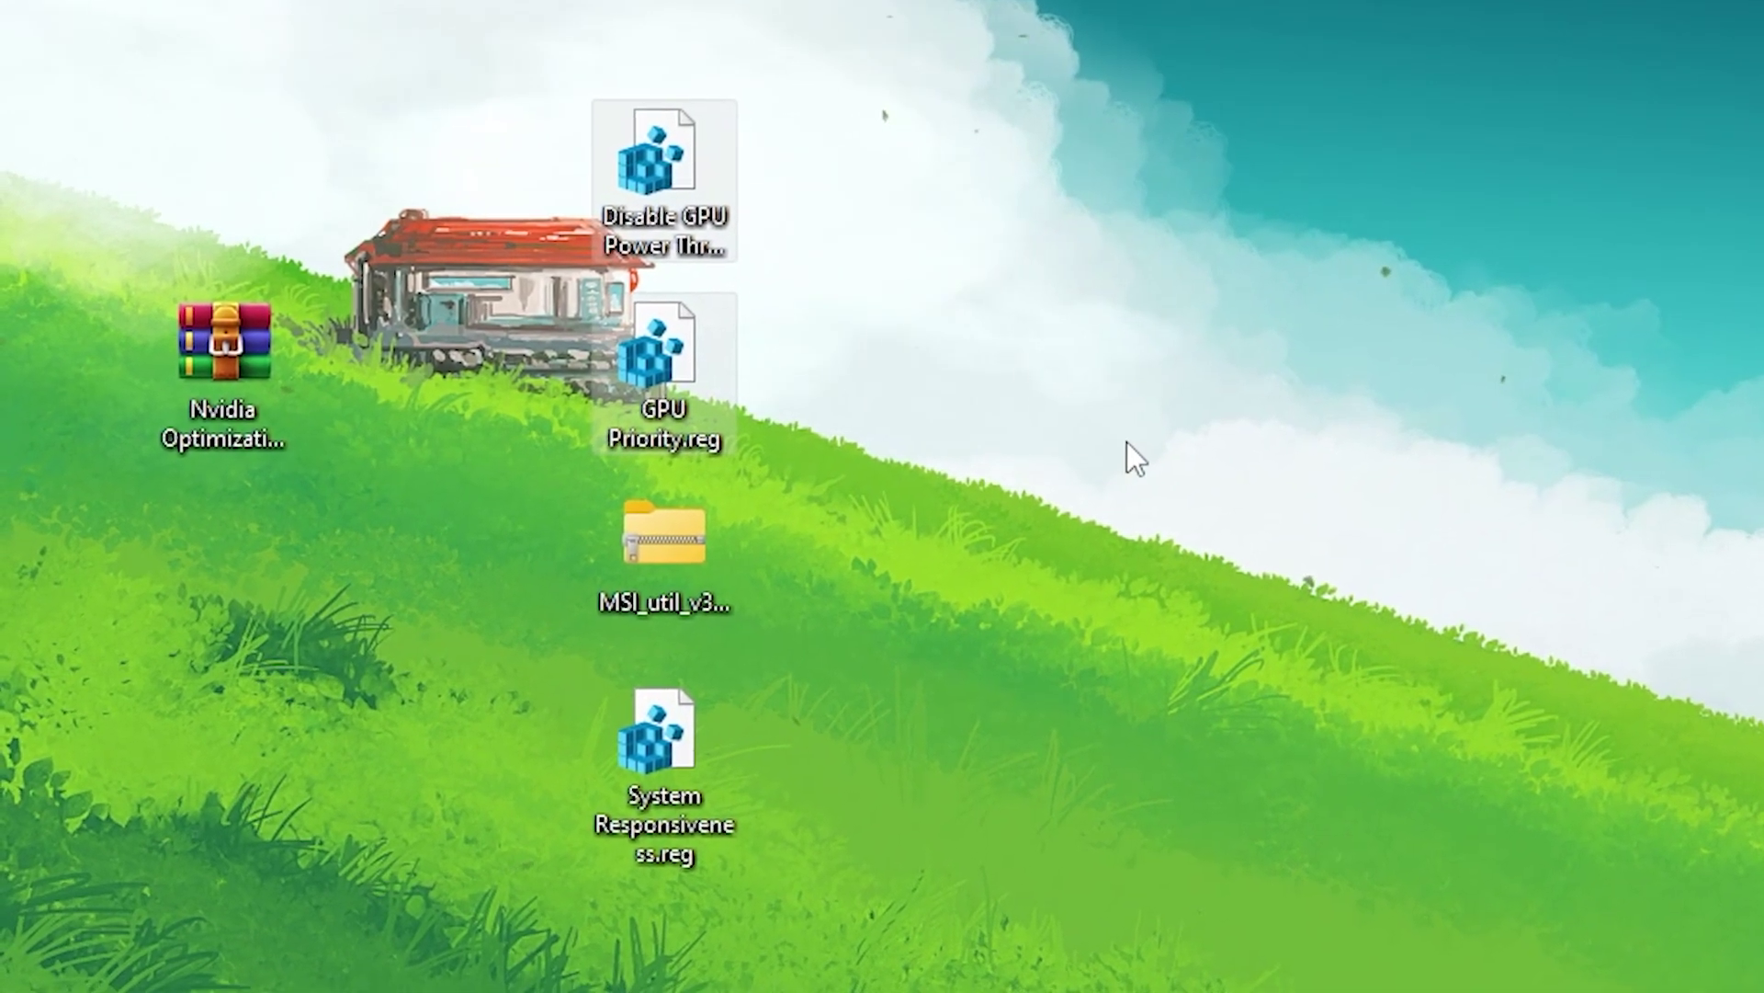
pyautogui.doubleClick(676, 179)
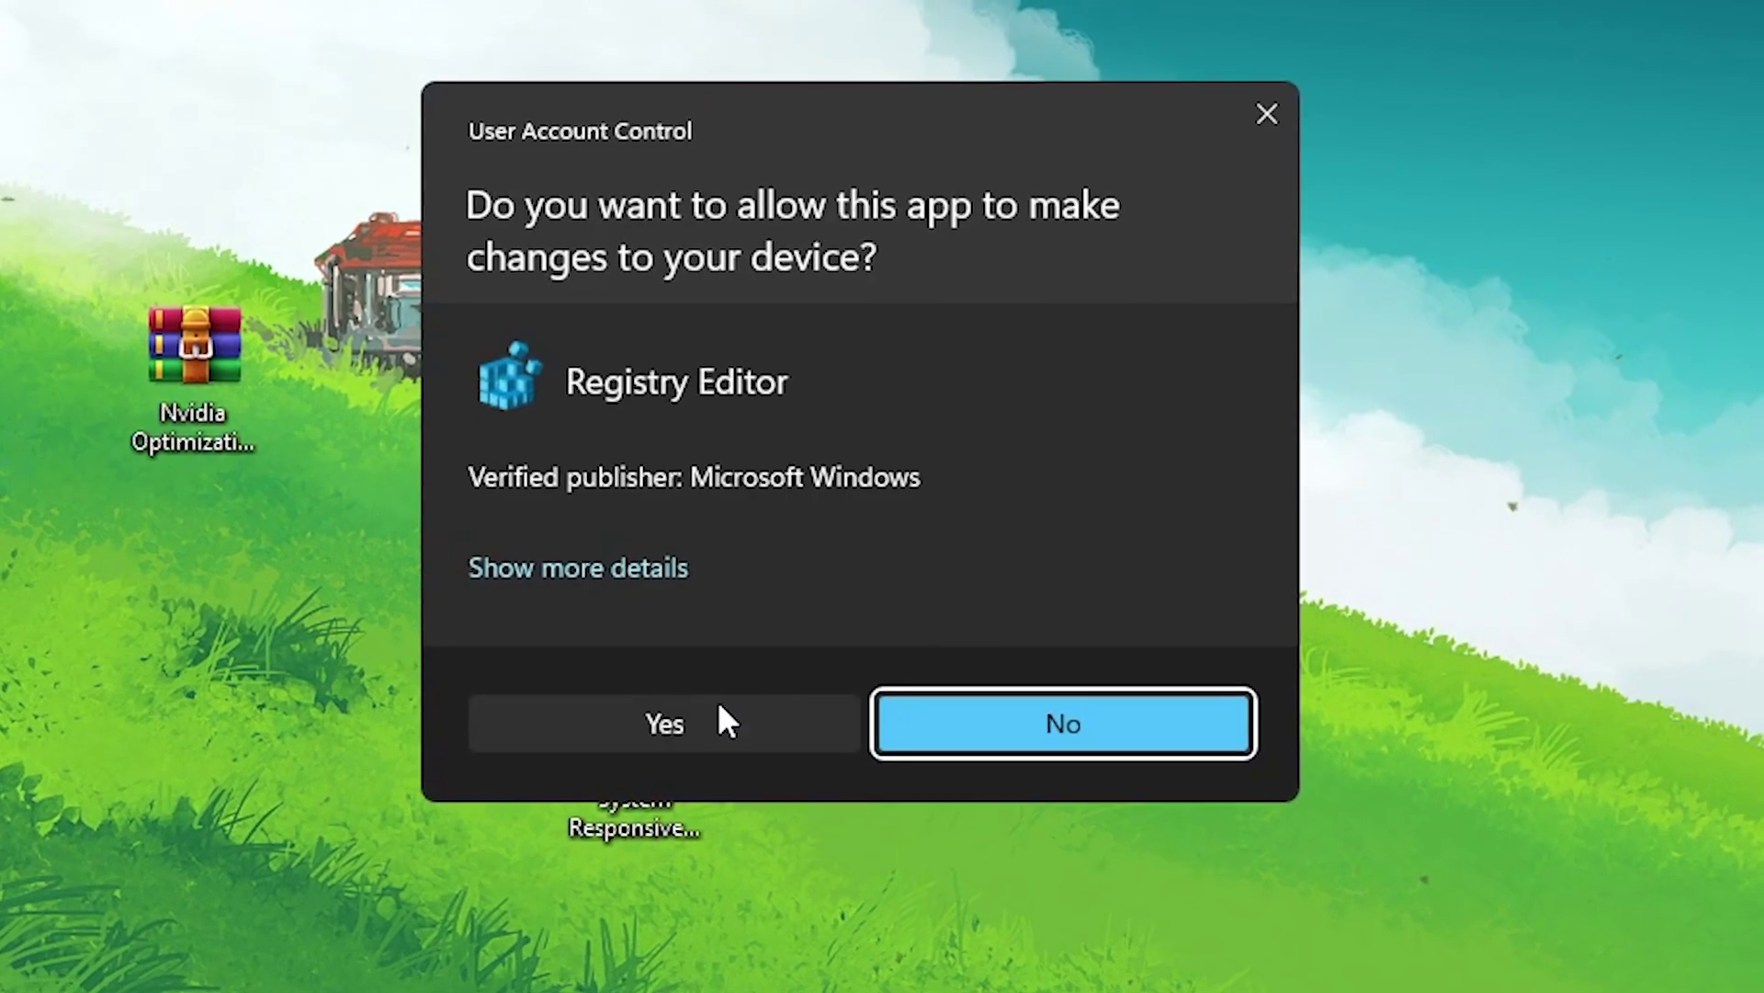
pyautogui.click(719, 700)
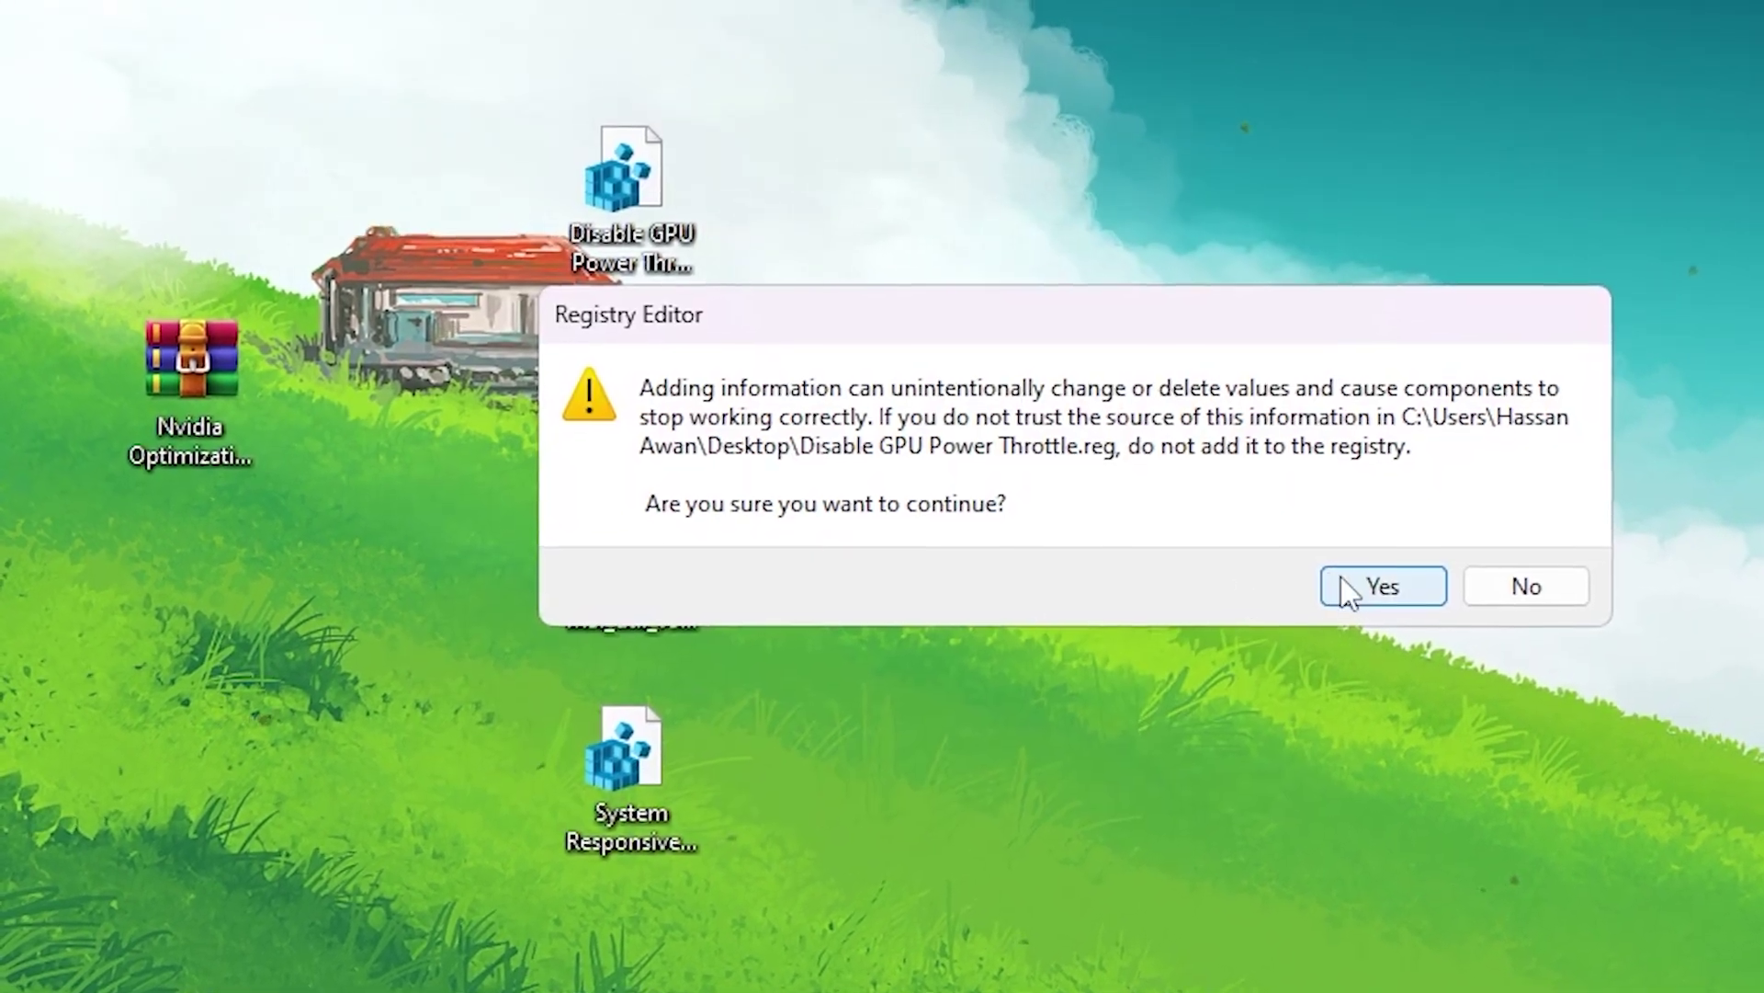
pyautogui.click(1360, 584)
pyautogui.click(1543, 543)
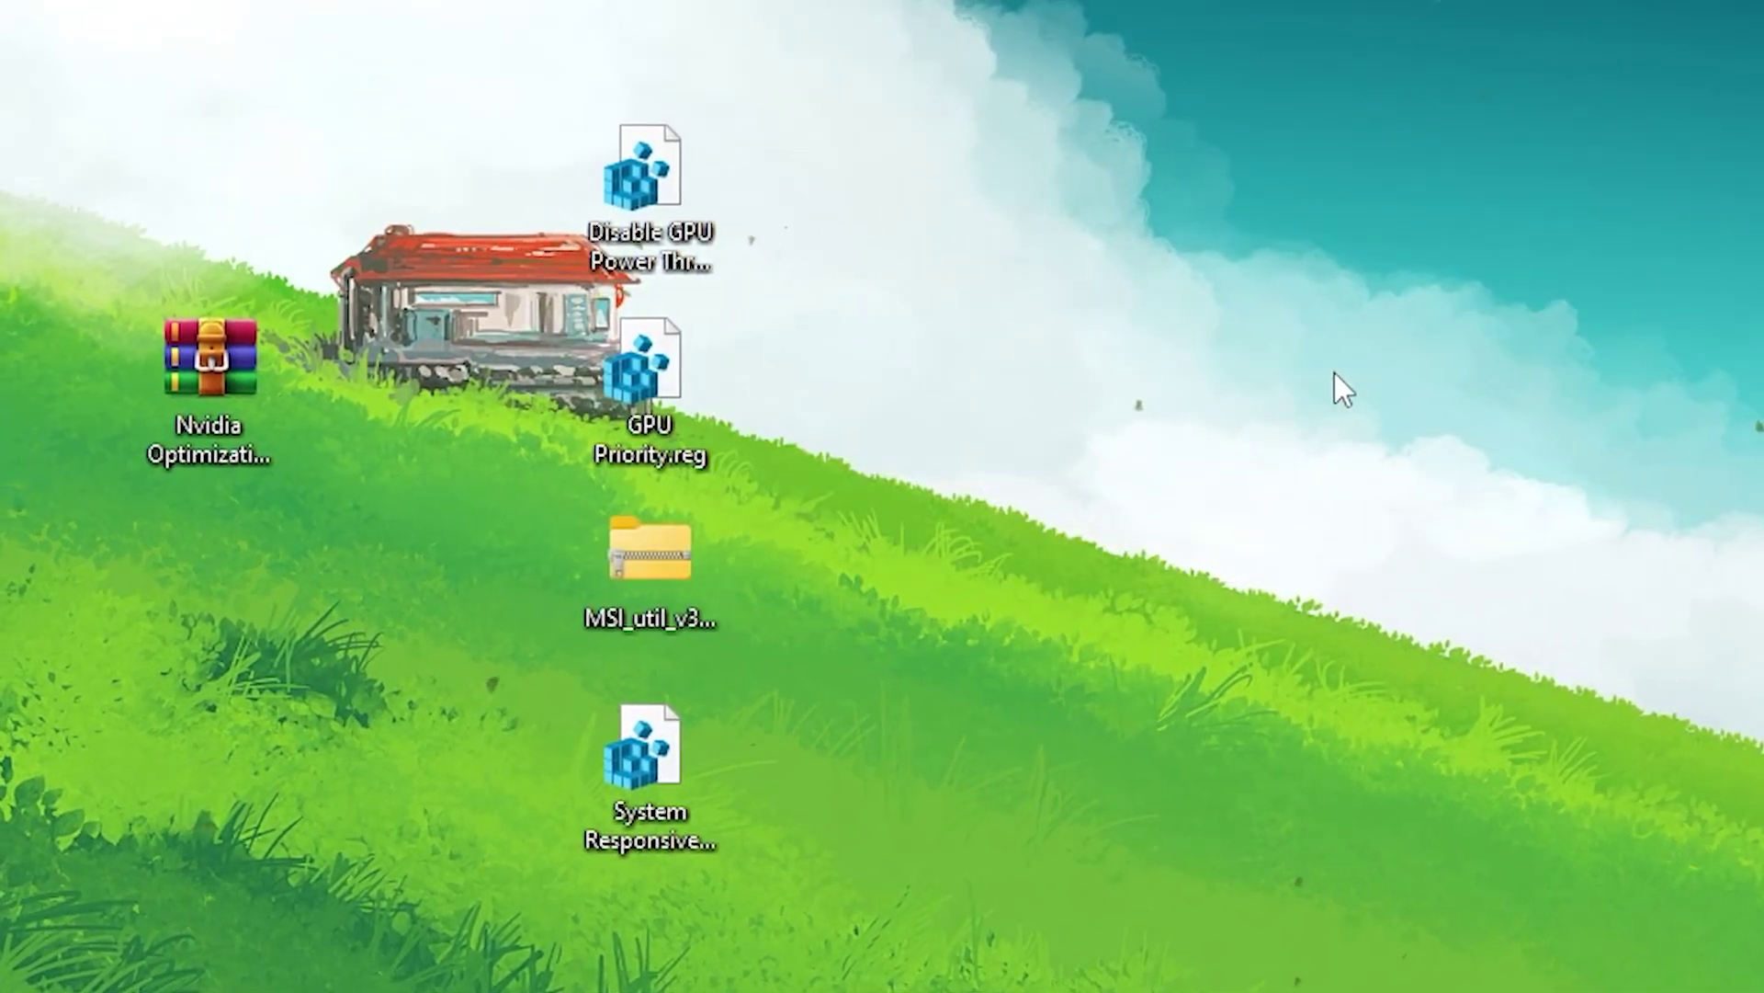
# Merge GPU Priority.reg into the registry.
pyautogui.doubleClick(641, 362)
pyautogui.click(63, 838)
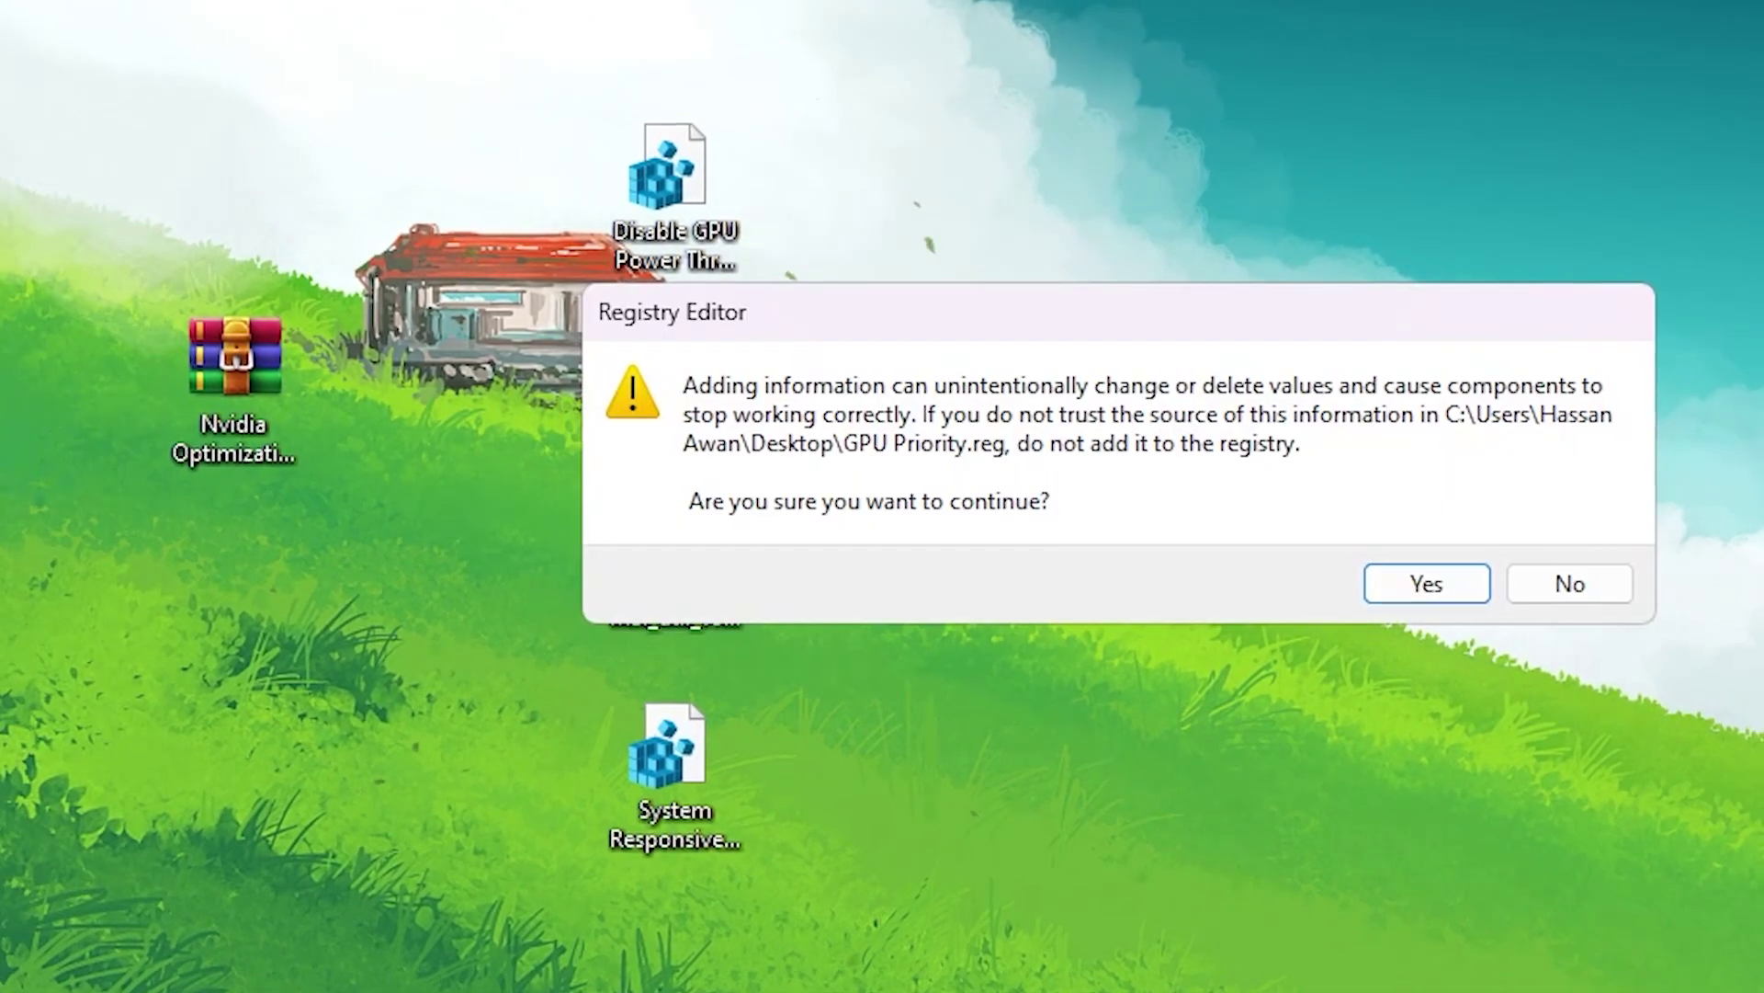
pyautogui.click(1426, 583)
pyautogui.click(1566, 521)
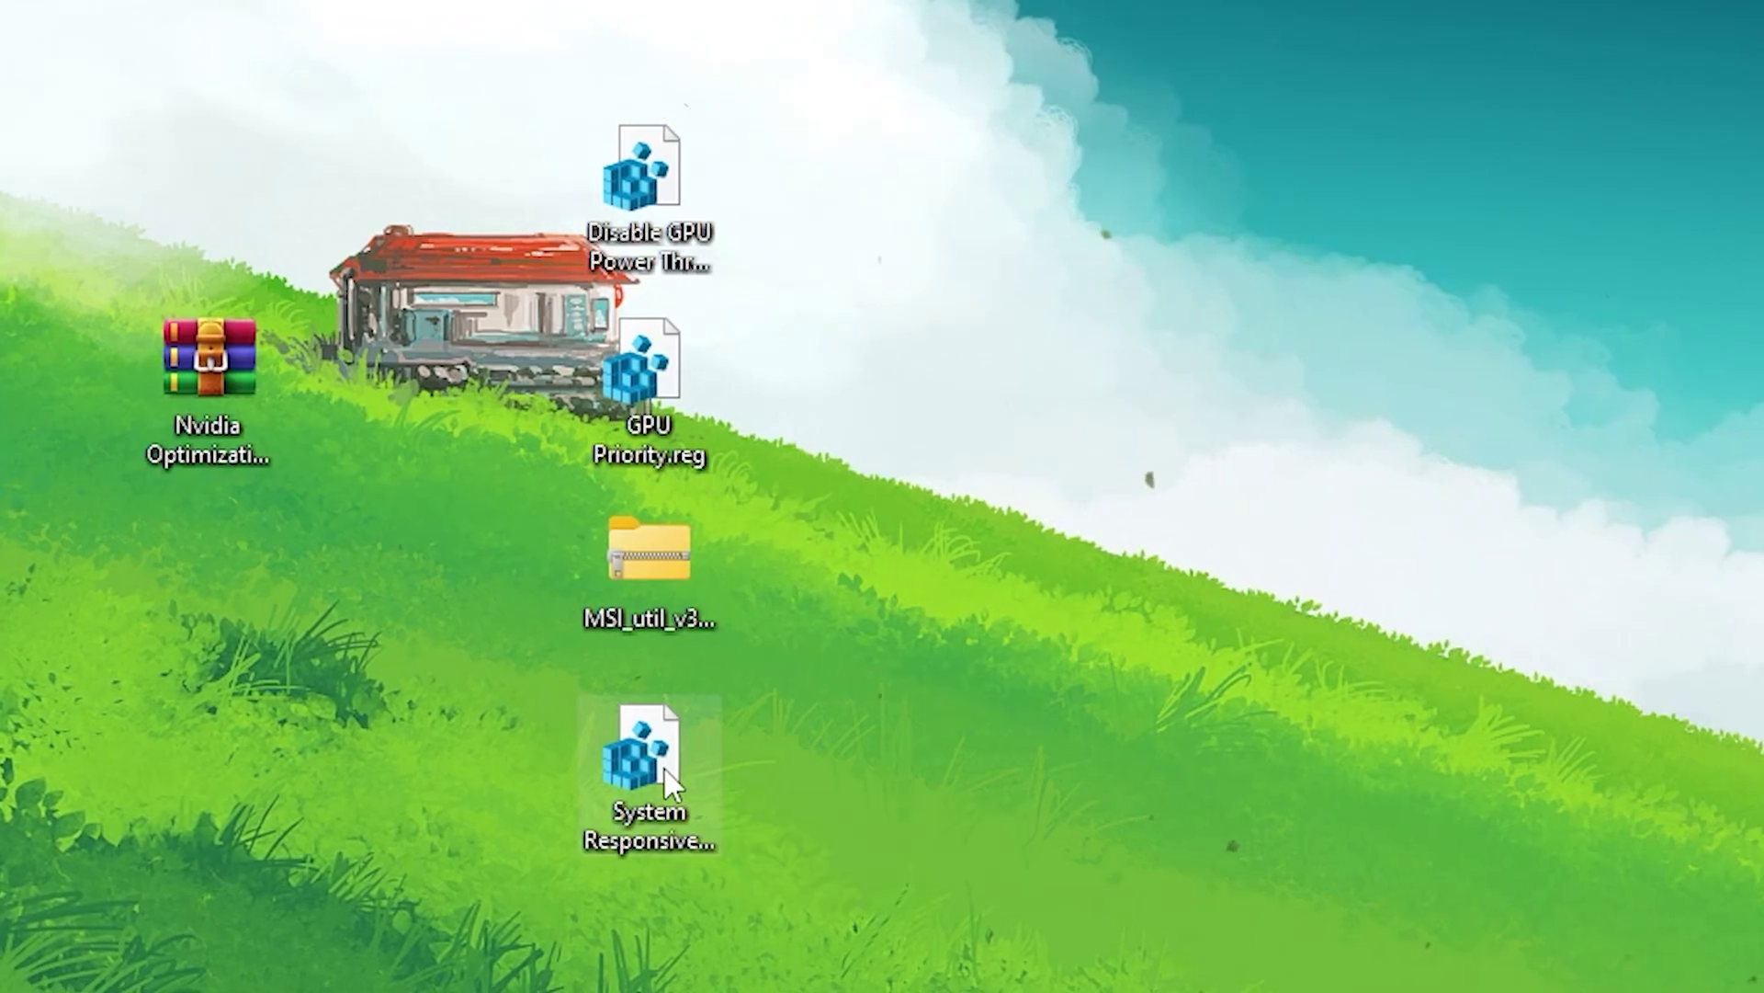
# Merge System Responsiveness.reg into the registry.
pyautogui.doubleClick(641, 750)
pyautogui.click(62, 838)
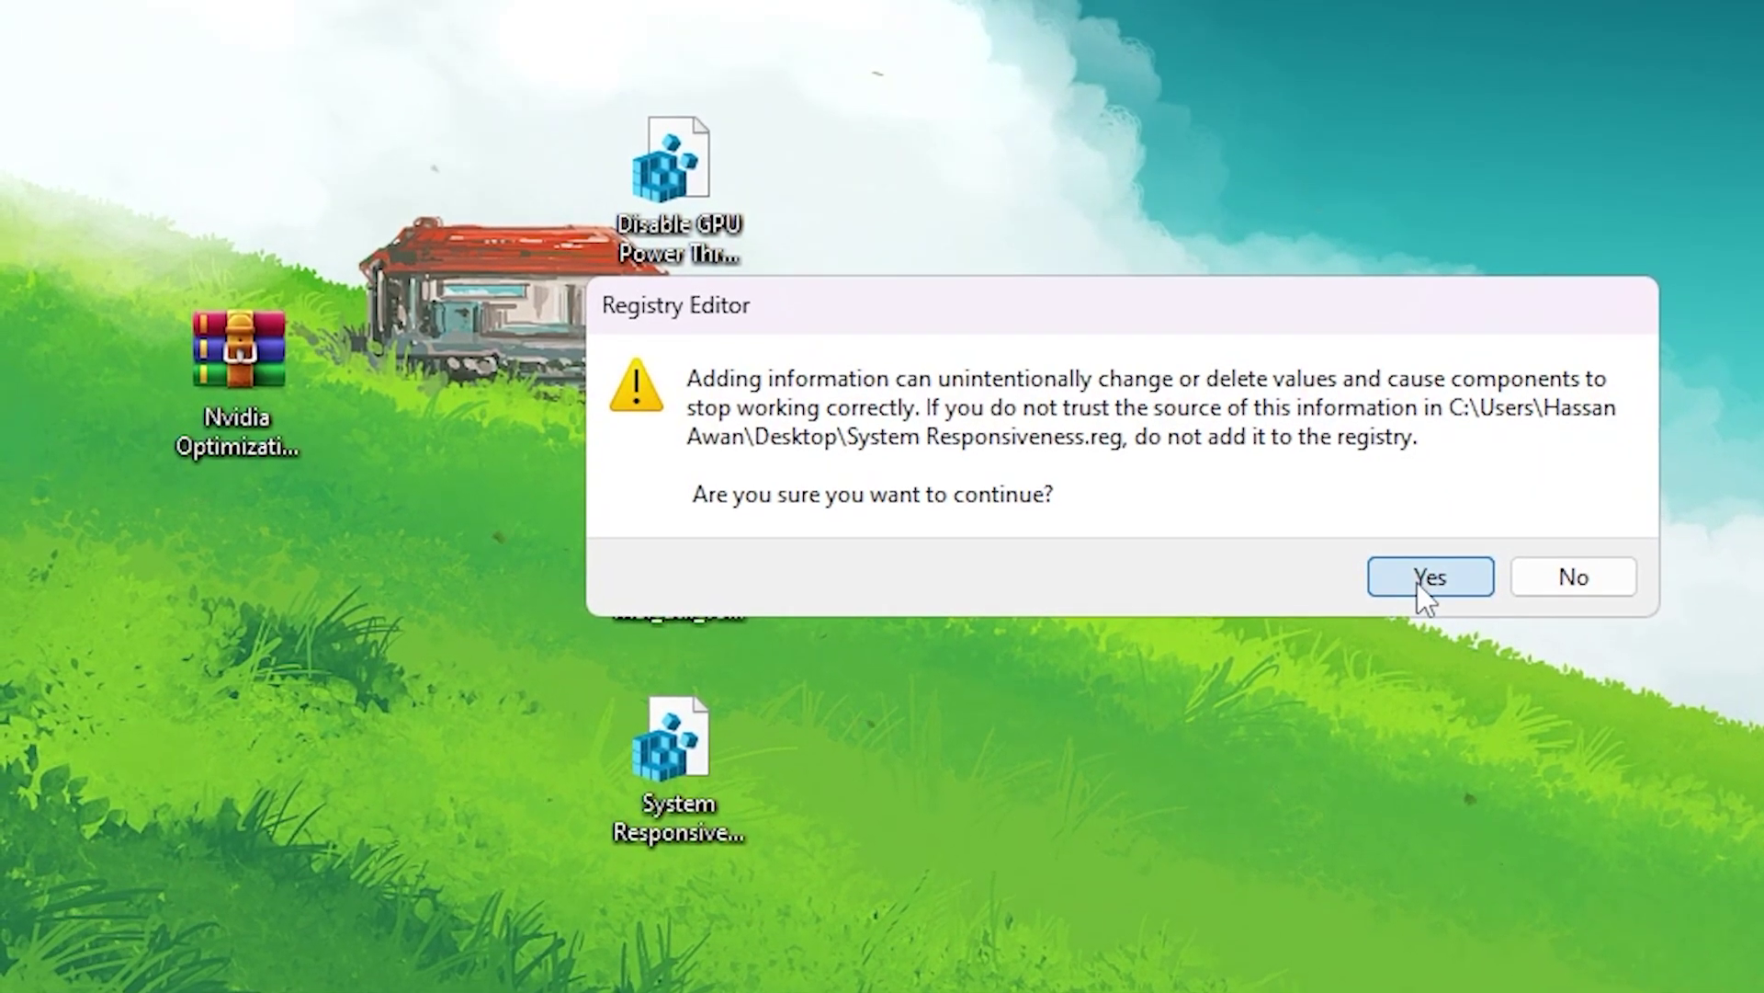
pyautogui.click(1427, 582)
pyautogui.click(1570, 540)
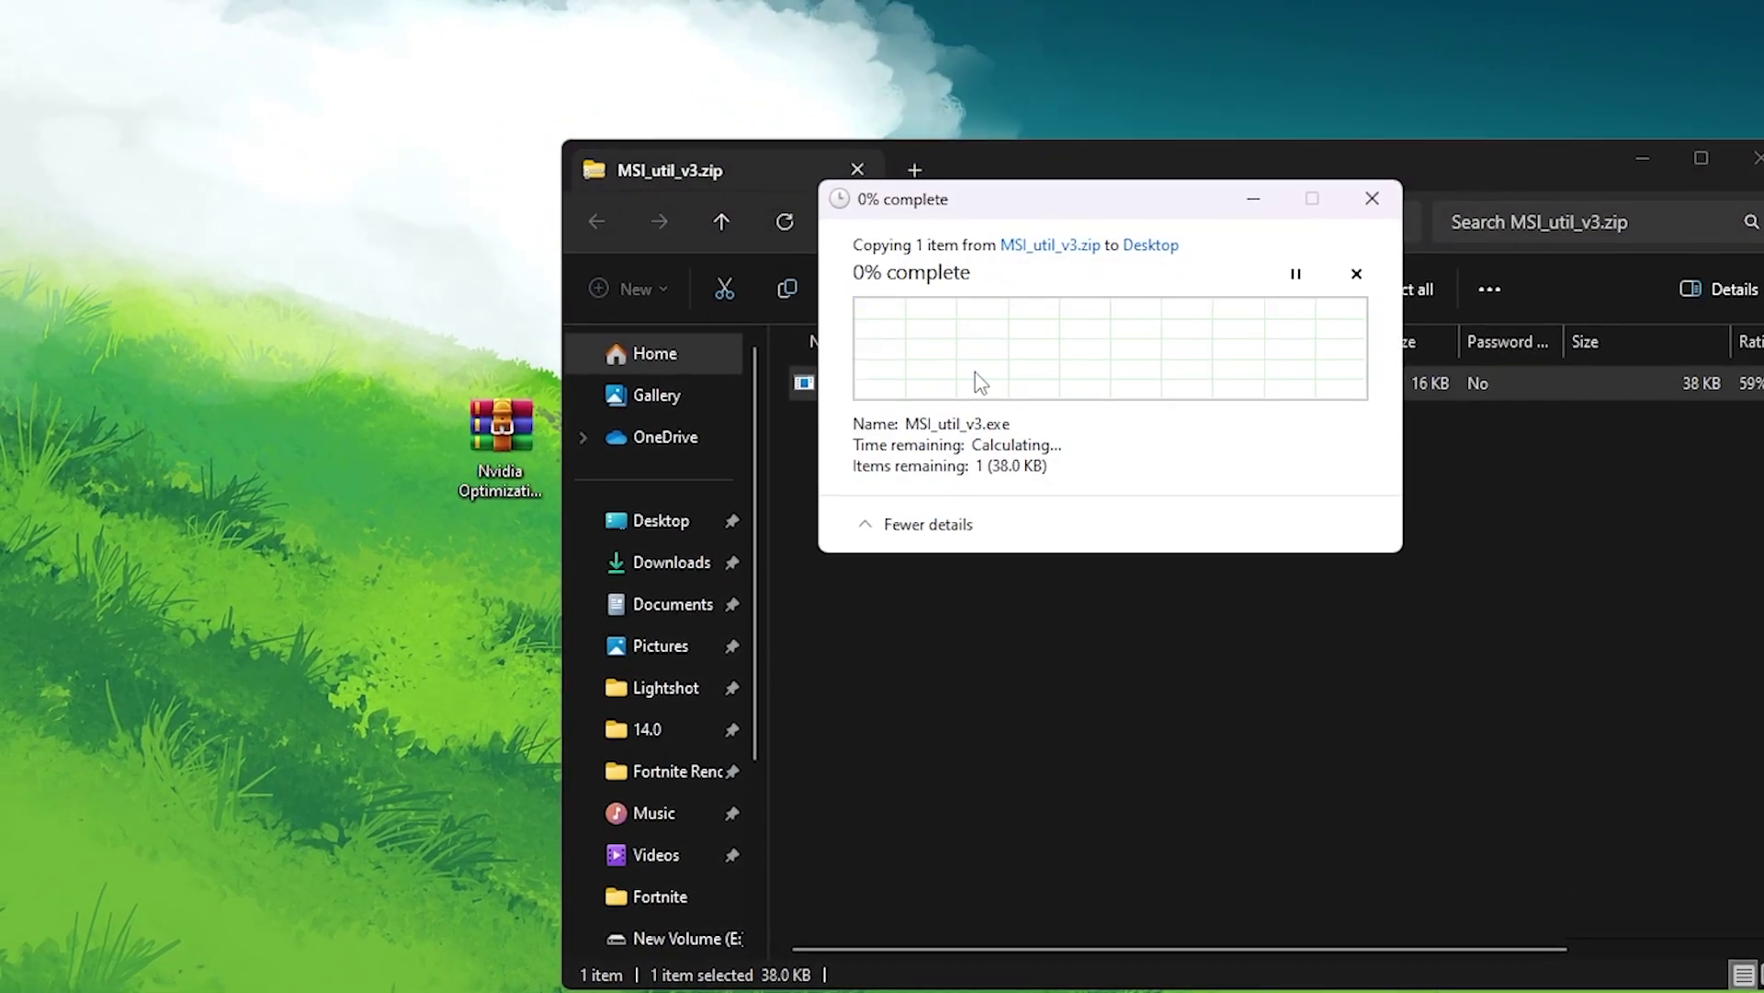
# Close the zip folder and run the desktop MSI_util_v3.exe as administrator.
pyautogui.click(1754, 158)
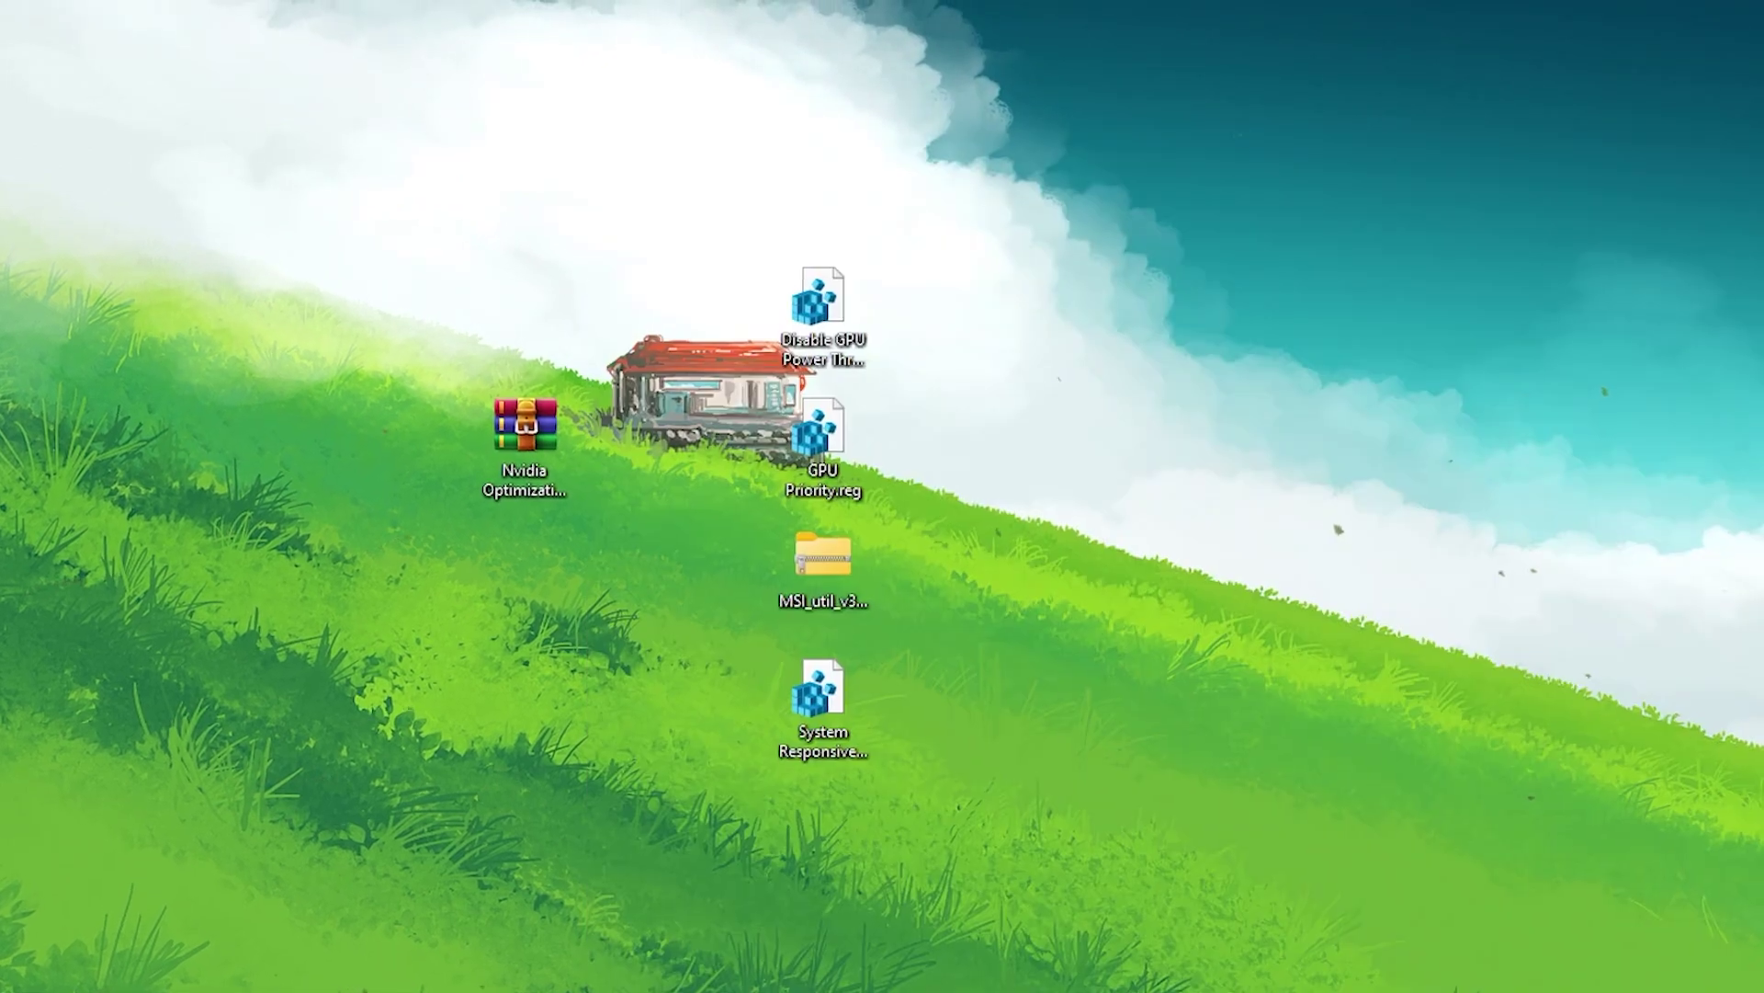
pyautogui.rightClick(877, 558)
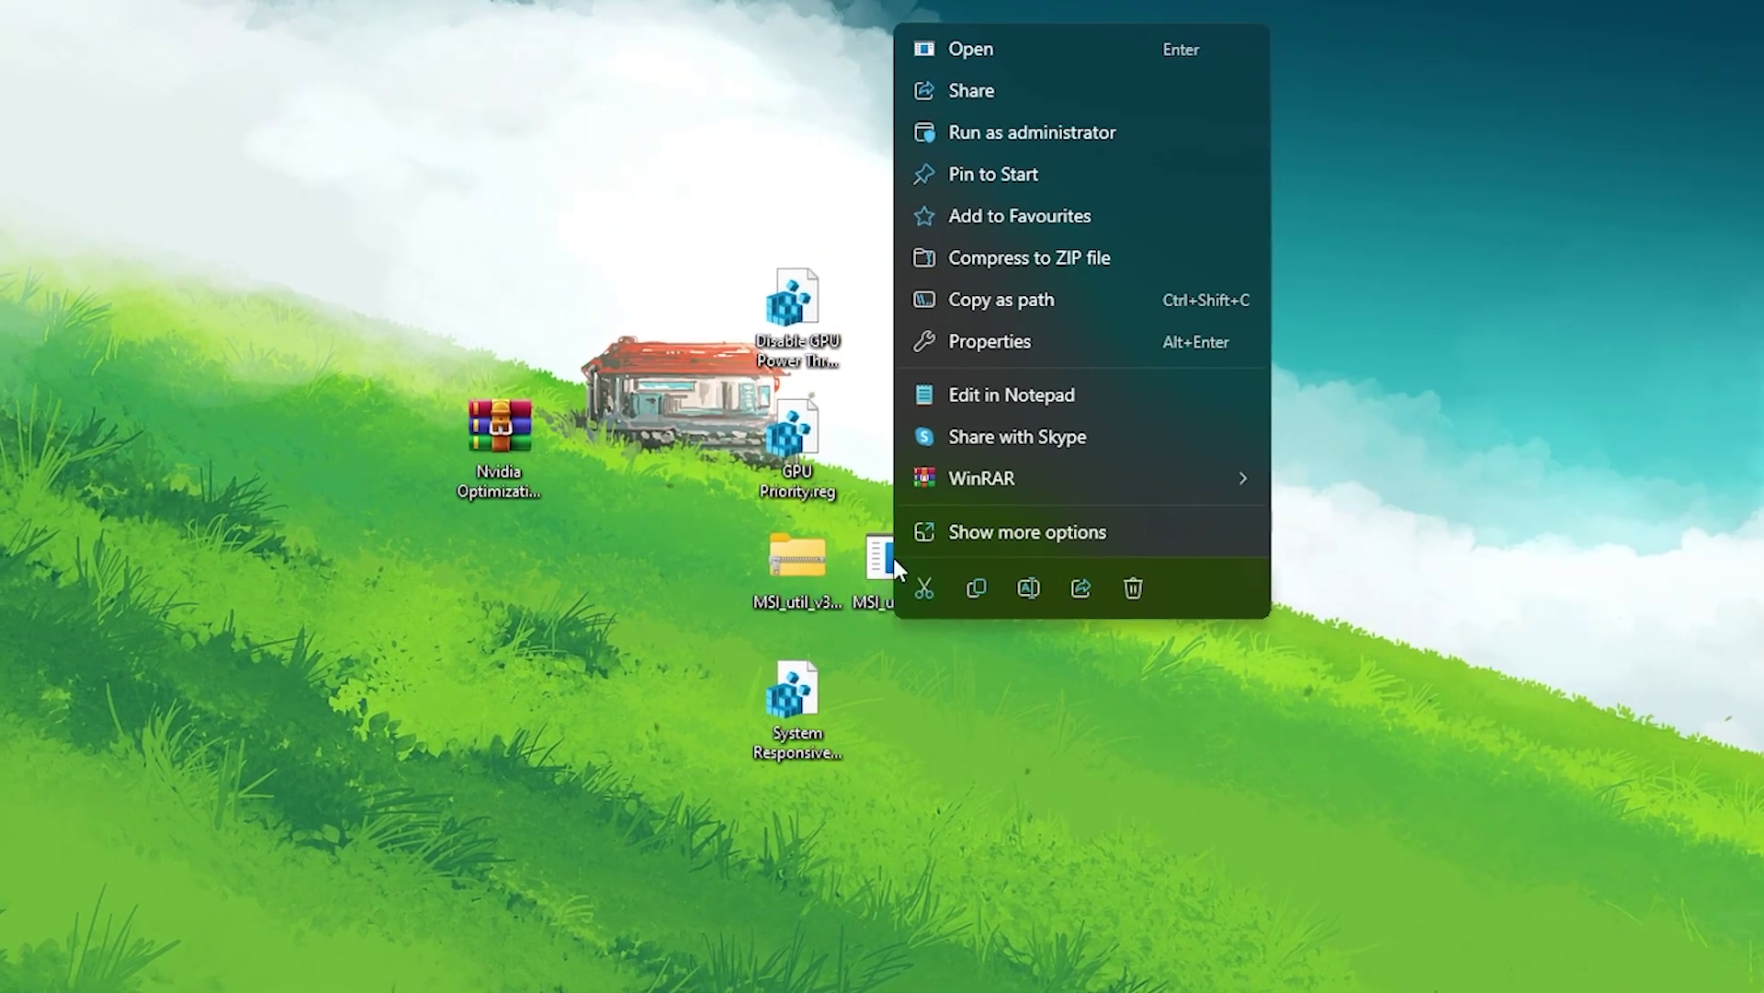
pyautogui.click(1032, 132)
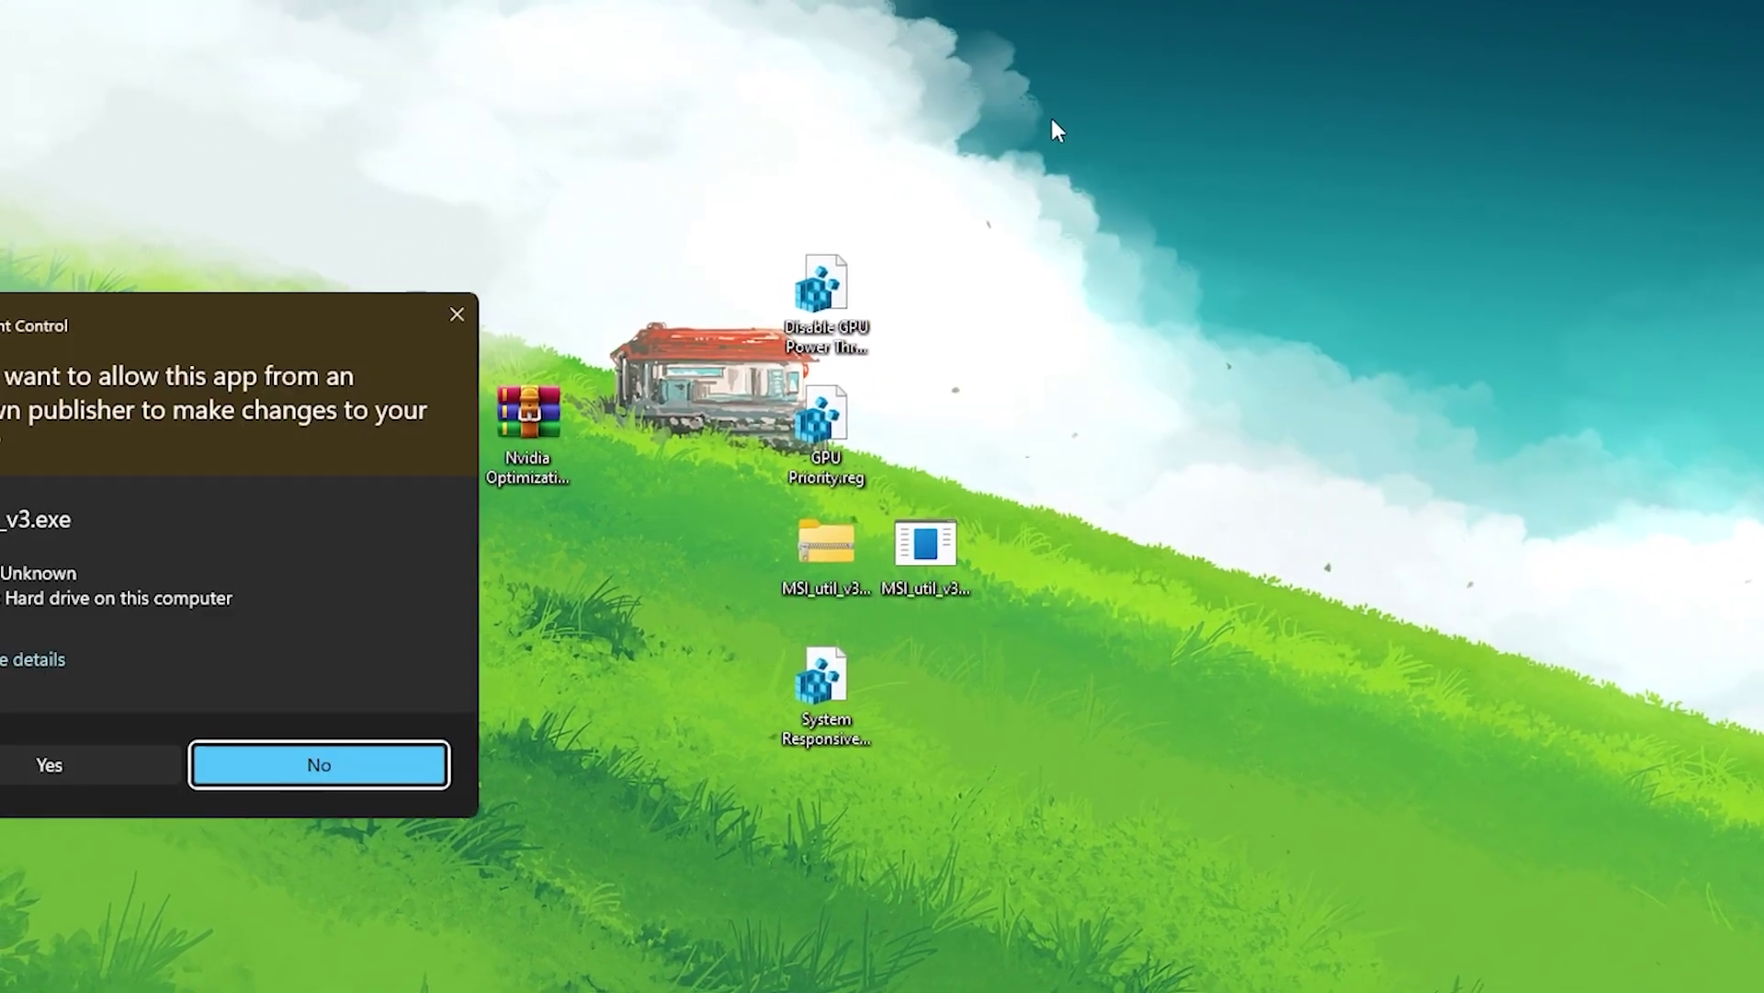
pyautogui.hotkey('alt', 'y')
# Set the NVIDIA GeForce RTX 3070's interrupt priority to High.
pyautogui.moveTo(654, 62); pyautogui.dragTo(908, 56)
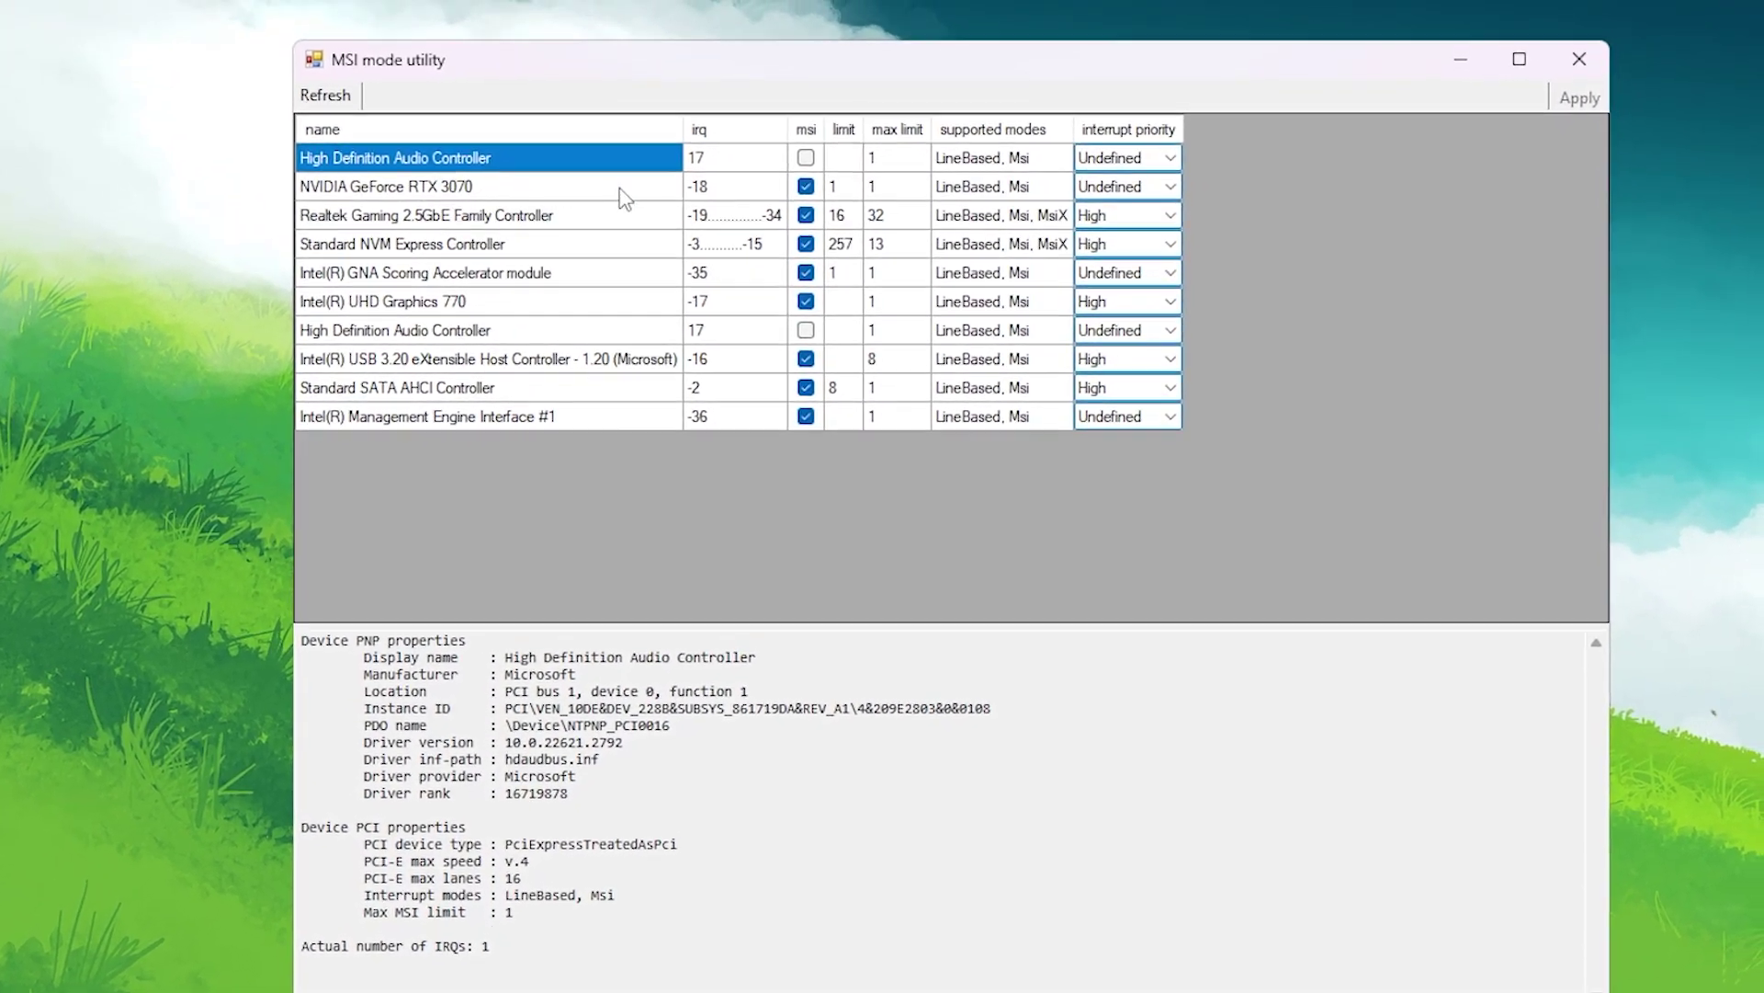
pyautogui.click(621, 181)
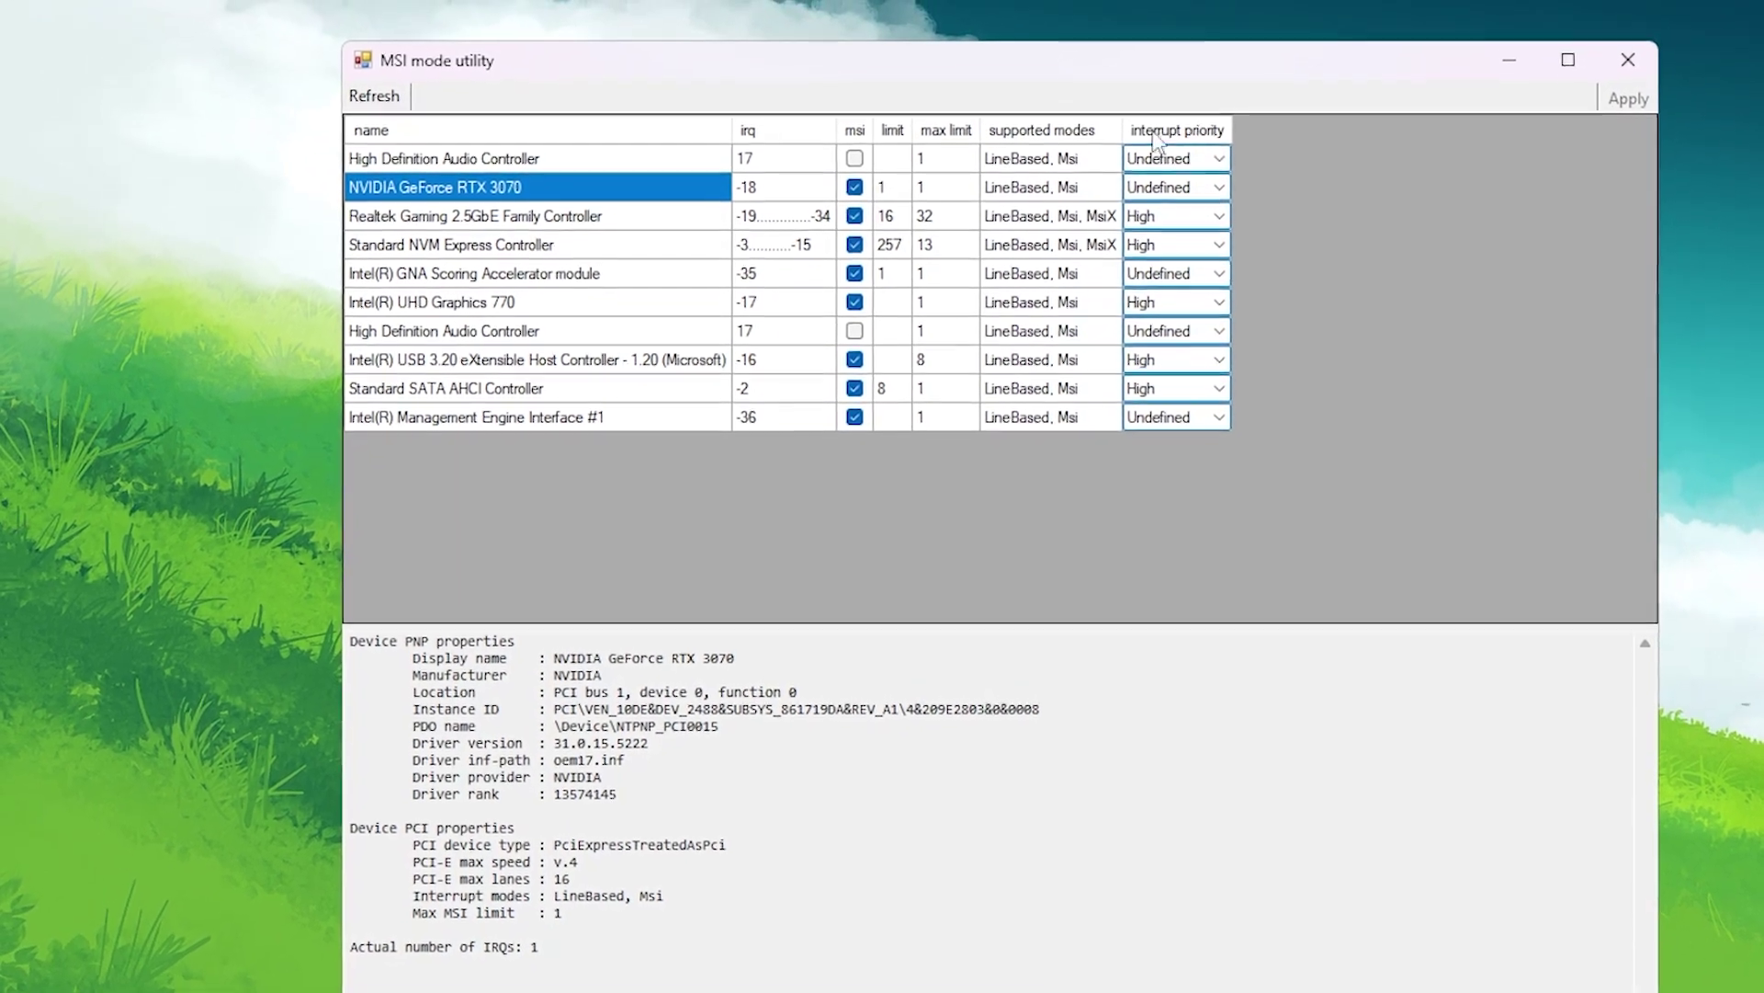
pyautogui.click(1218, 187)
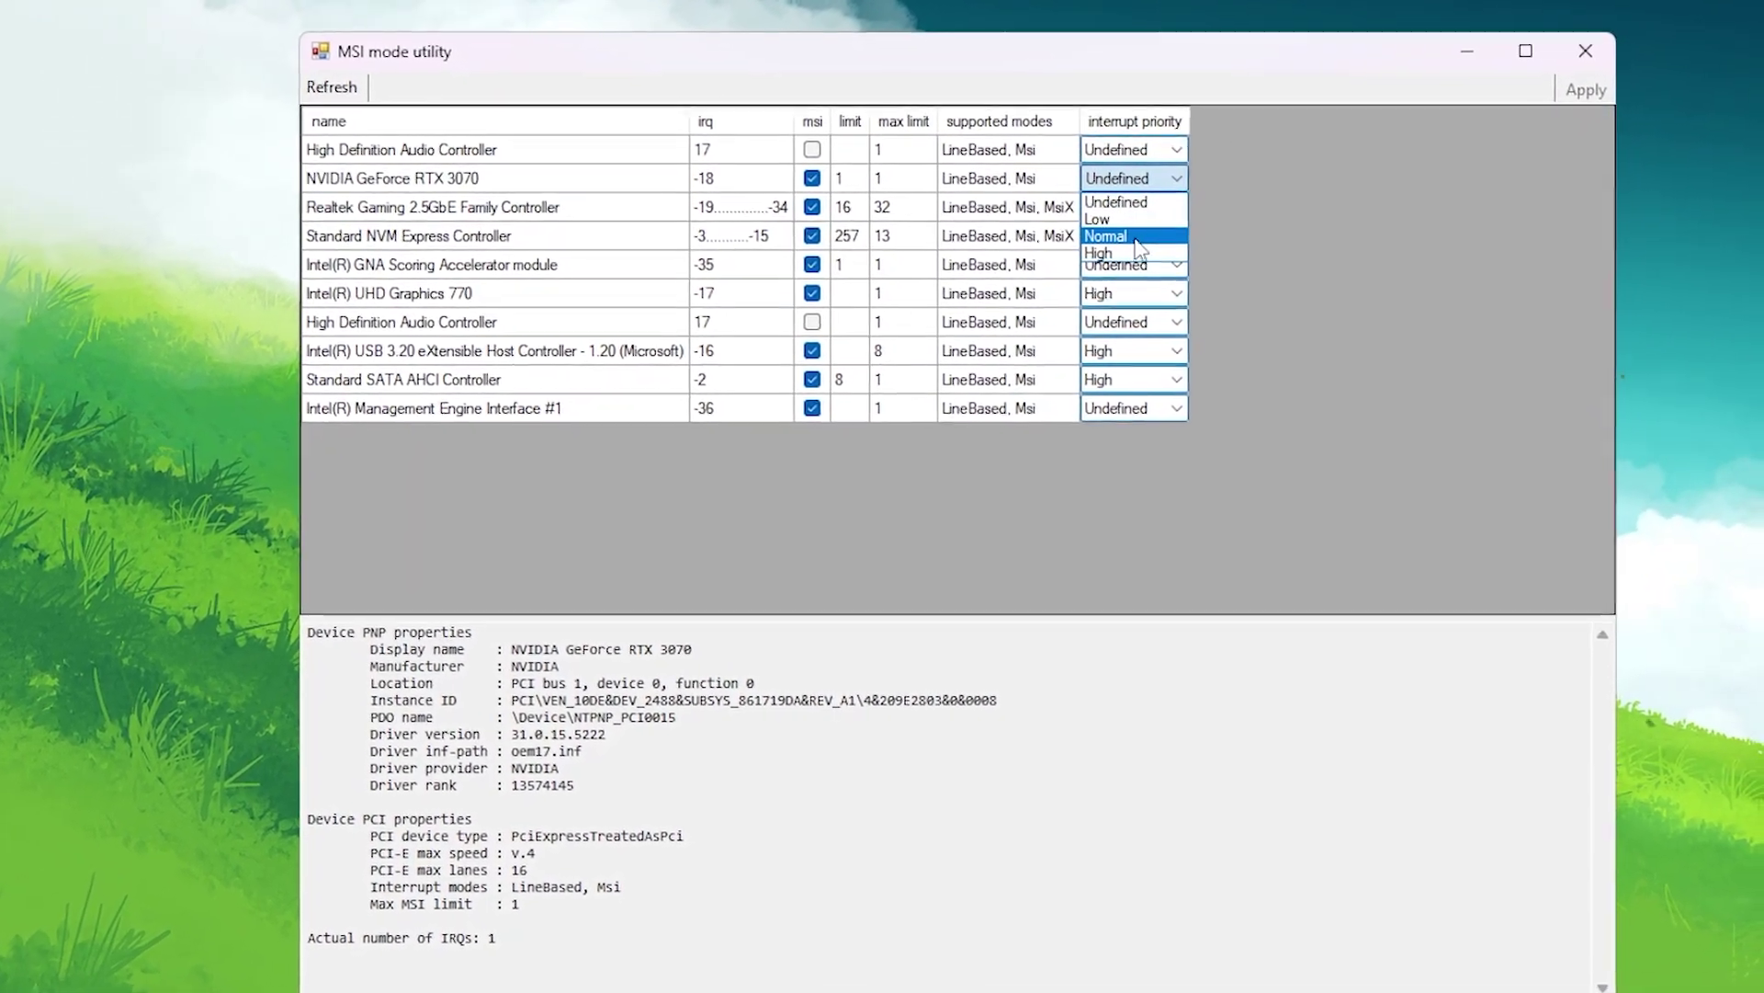
pyautogui.click(1131, 252)
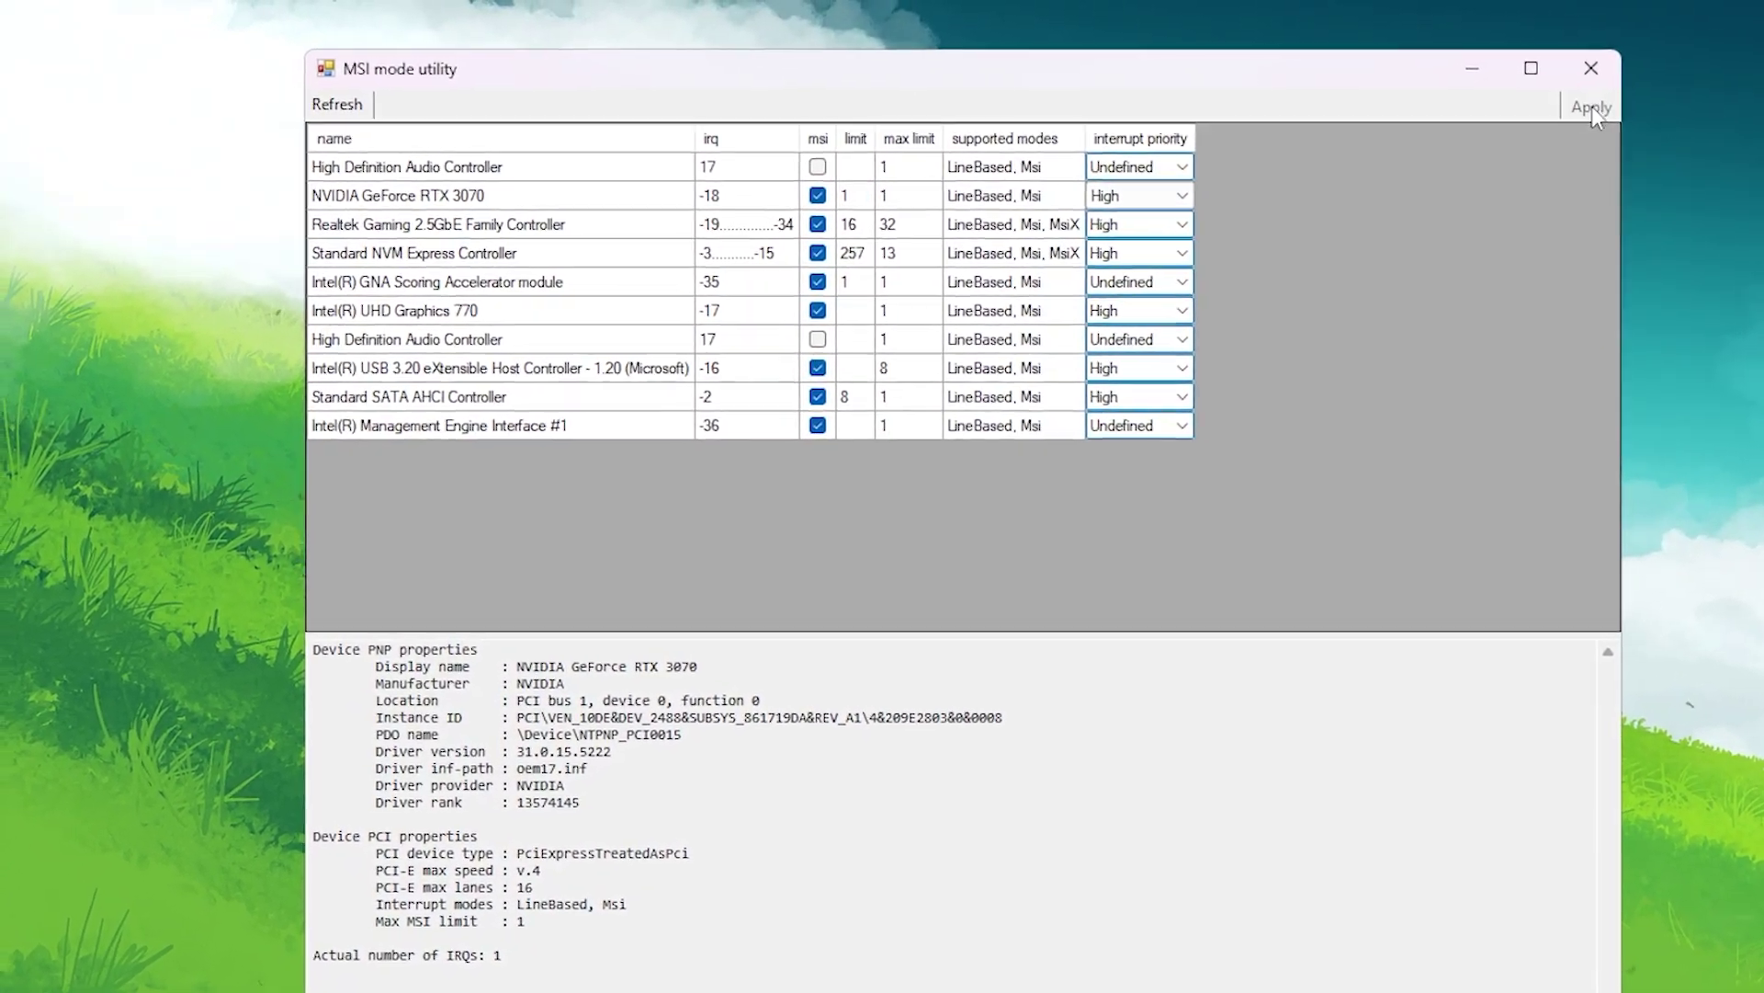
pyautogui.click(1603, 63)
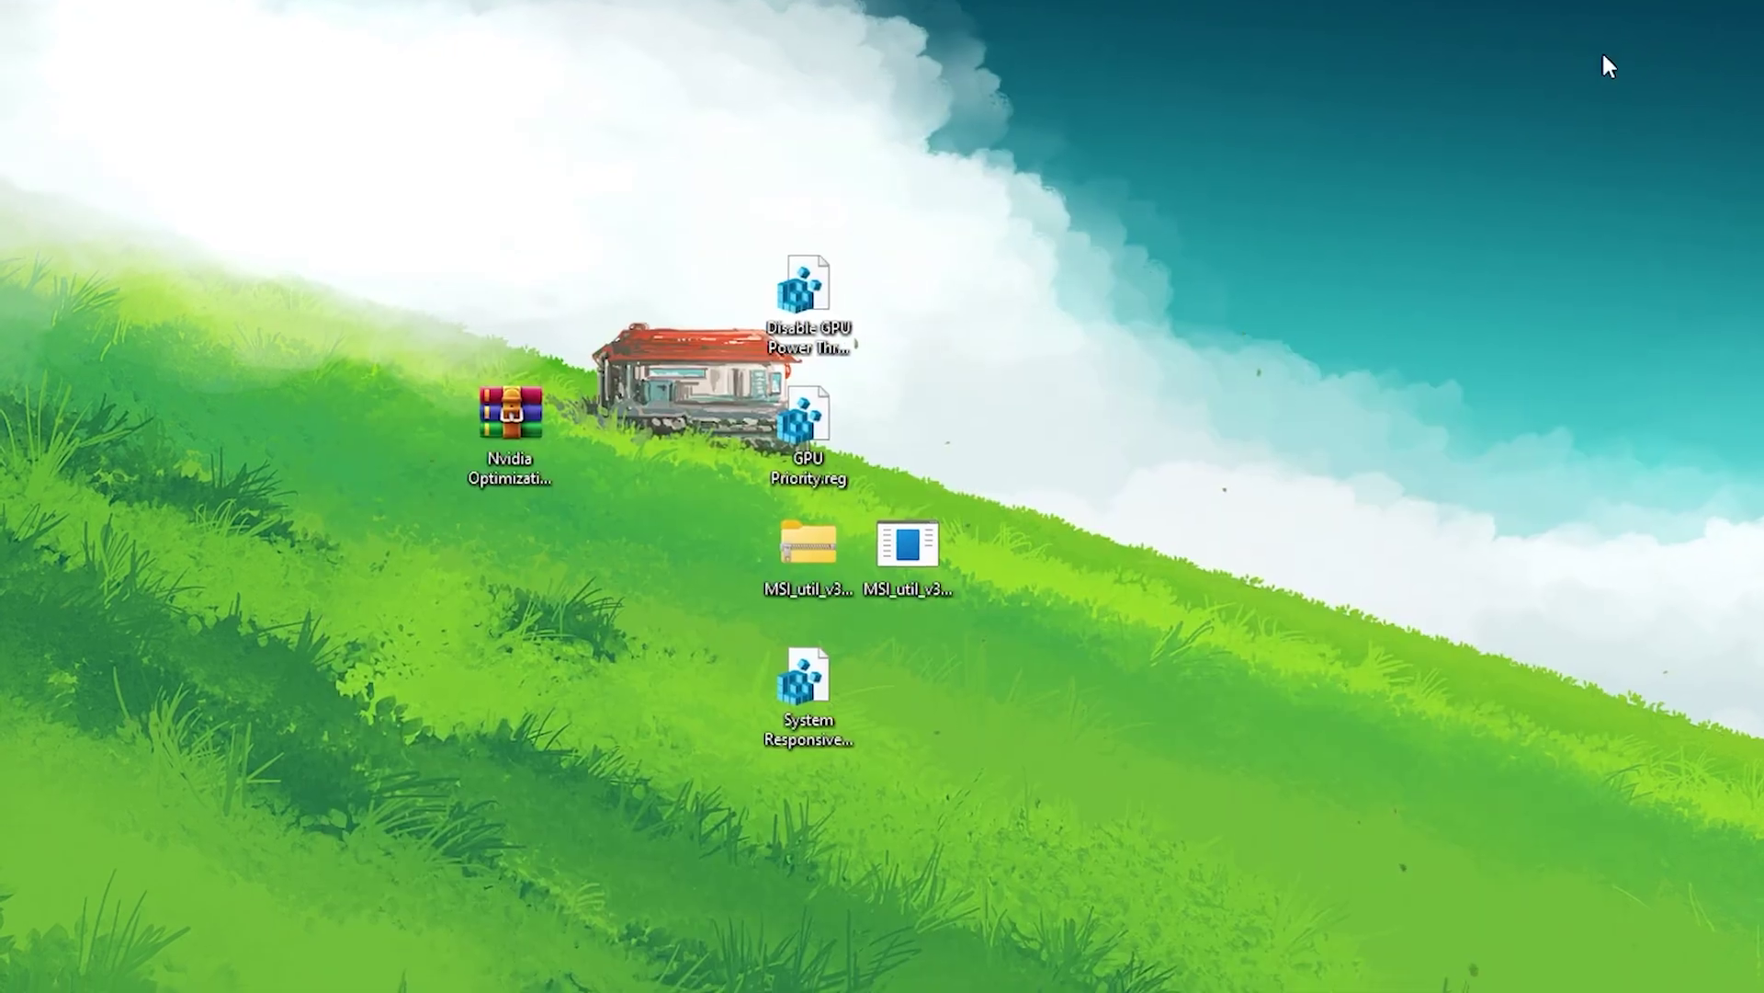